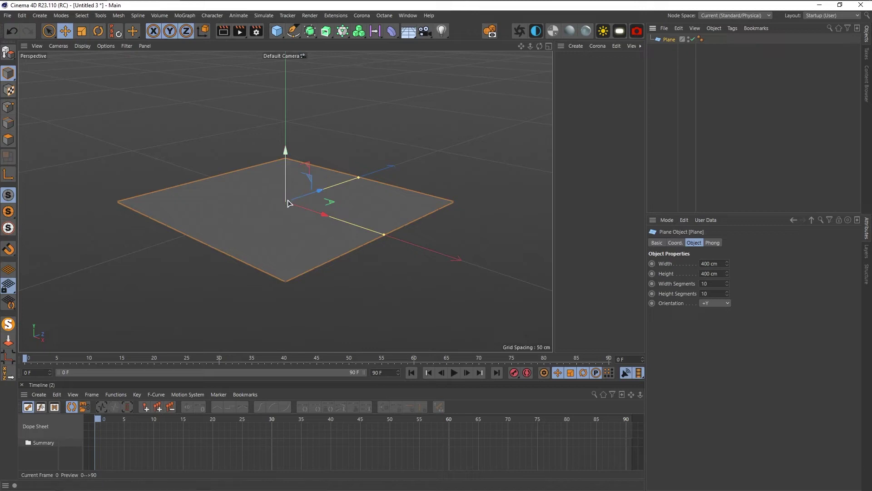
- Show mesh lines on shaded objects in the viewport and reduce the plane to a single segment in width and height
click(79, 48)
click(101, 70)
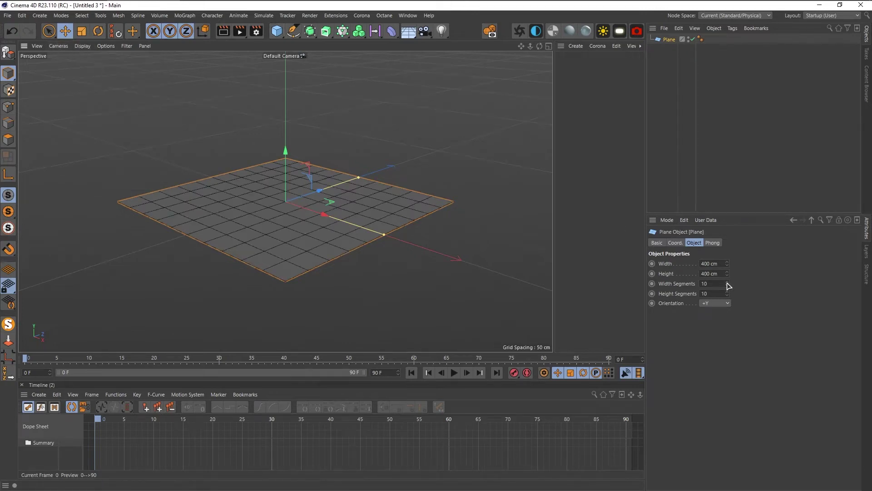
drag(727, 285, 728, 323)
click(672, 105)
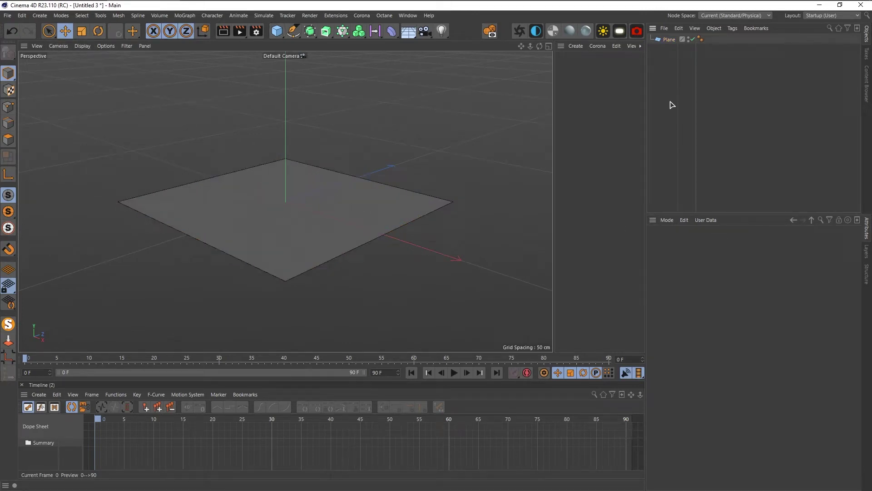
- Enlarge the plane in both width and height so it forms a wide floor
click(670, 40)
alt+drag(342, 228, 263, 245)
key(t)
drag(436, 237, 600, 243)
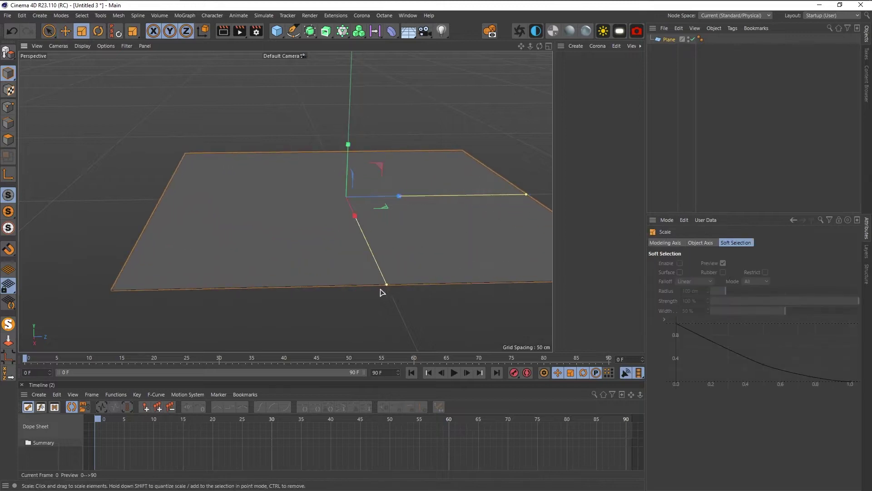
drag(383, 286, 411, 340)
drag(382, 227, 414, 209)
key(ctrl+shift+a)
scroll(419, 206, down, 1)
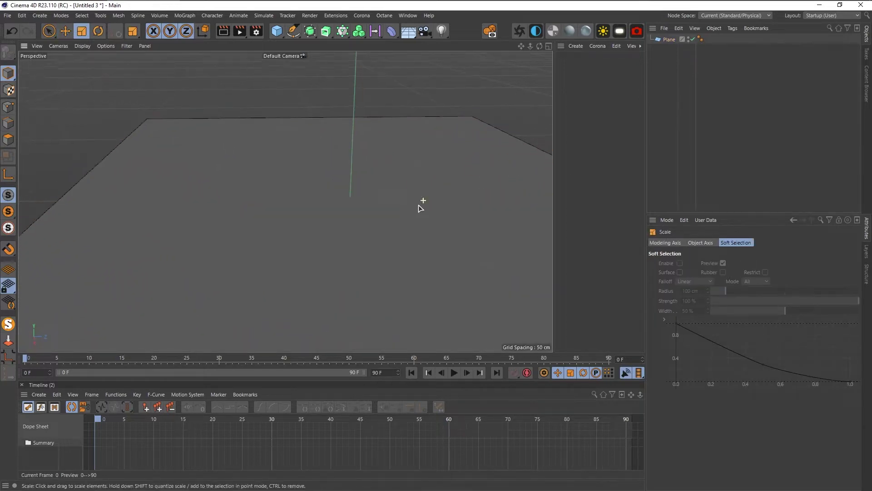
scroll(419, 205, down, 3)
- Add a cube and set its X and Z sizes to 60 cm
click(277, 31)
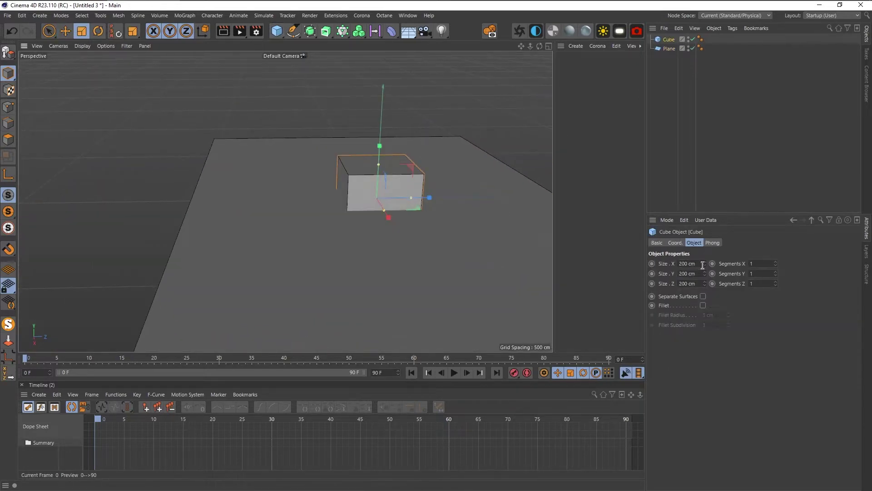
drag(696, 285, 648, 292)
text(60)
key(Return)
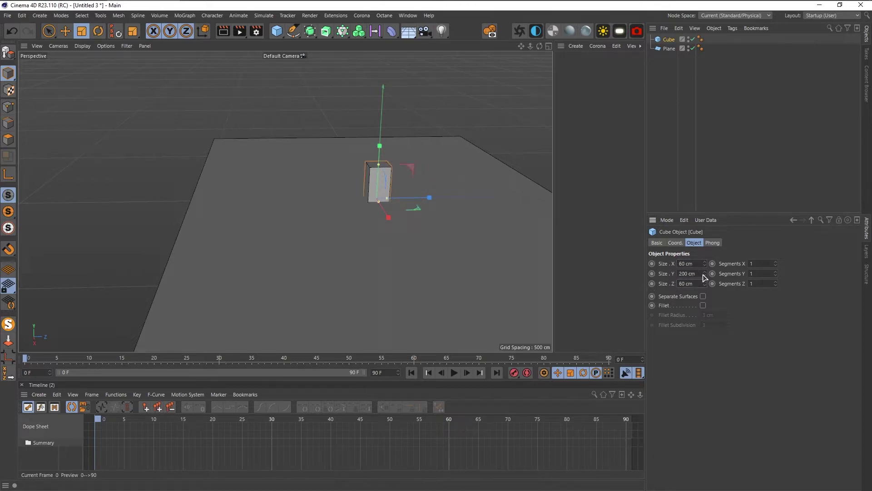
- Raise the cube along its vertical axis above the floor plane
key(e)
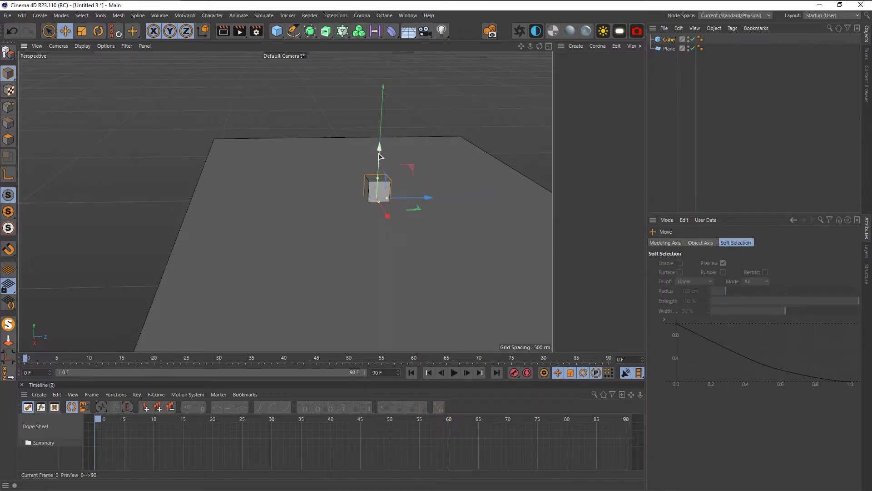
drag(380, 151, 382, 131)
mouse_move(389, 183)
alt+mouse_down()
mouse_move(338, 178)
mouse_move(384, 177)
alt+mouse_up()
- Give the cube a 120 cm Y size and a fillet with 1 cm radius and 4 subdivisions
click(669, 40)
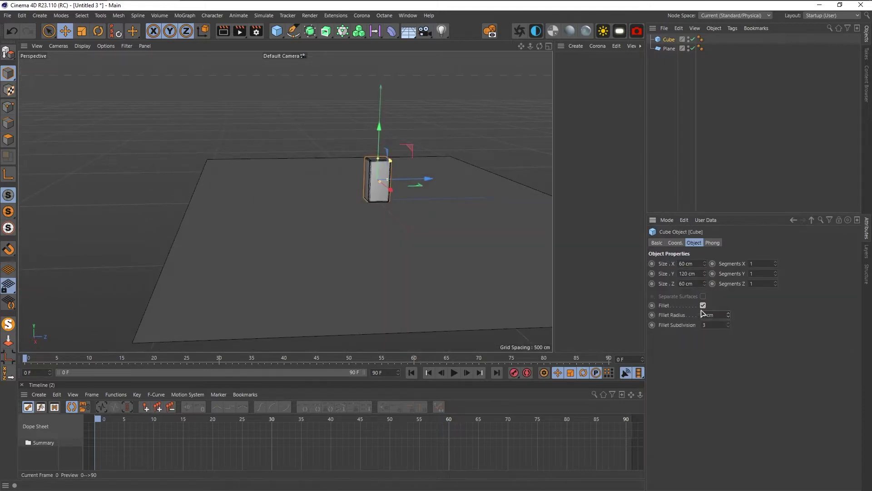
alt+right_drag(393, 169, 479, 175)
click(728, 323)
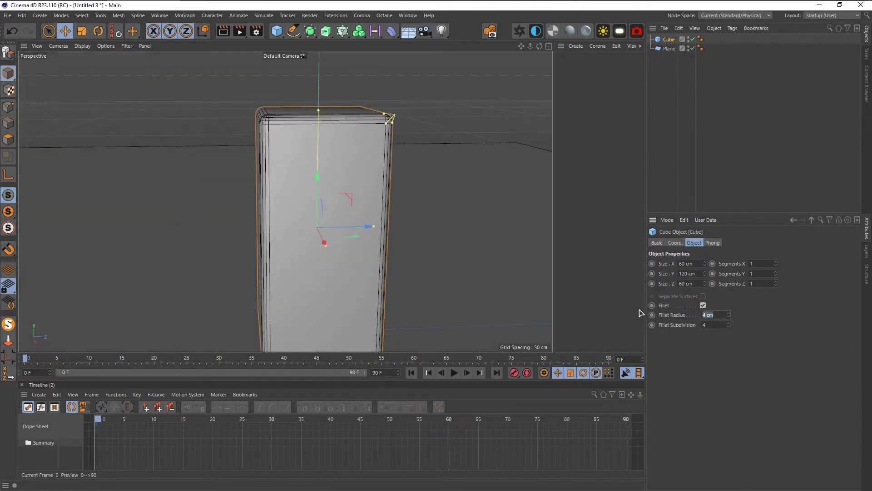
text(1)
key(Return)
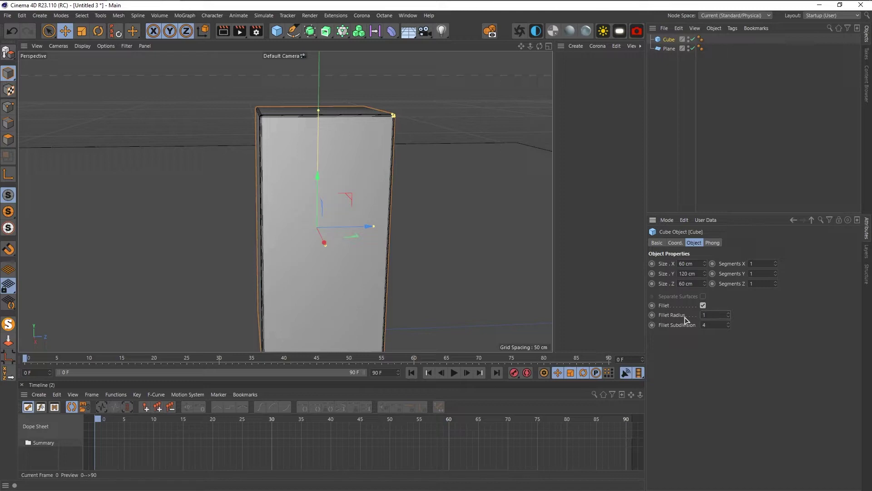
- Adjust the cube's Y size, trying 100 cm and settling on 110 cm
text(100)
key(Return)
scroll(353, 266, down, 5)
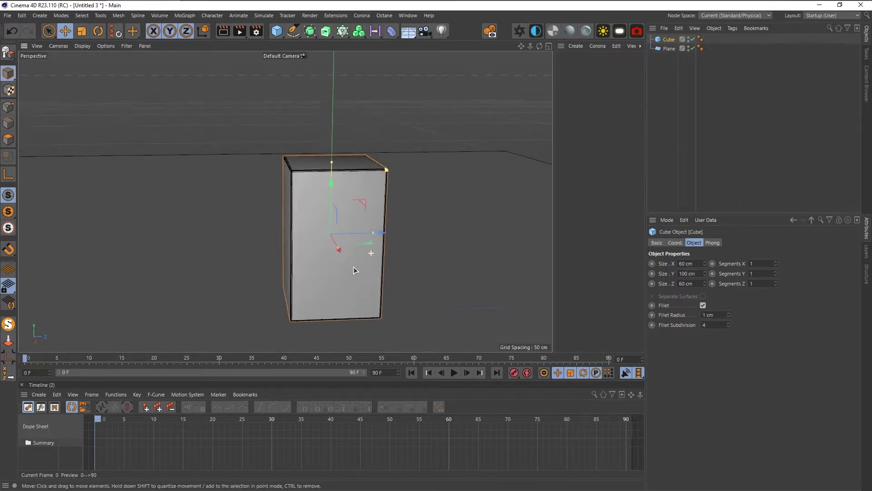
alt+drag(353, 266, 337, 263)
drag(696, 273, 657, 273)
text(1)
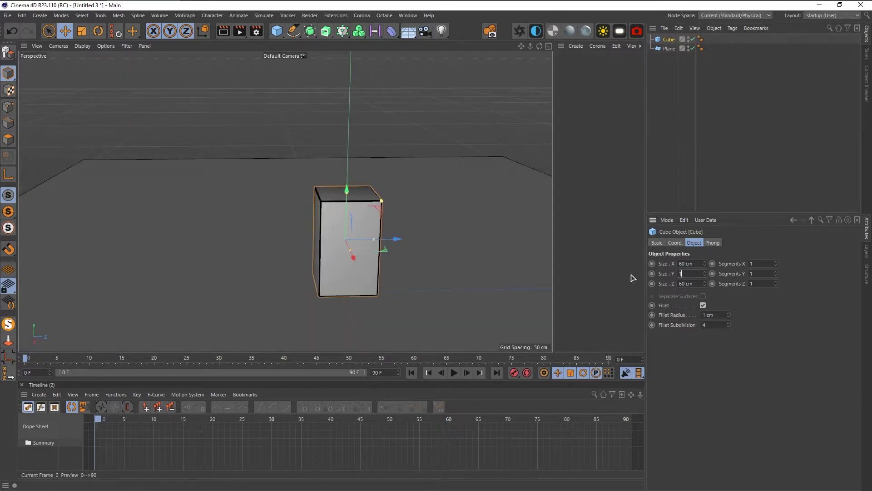
text(10)
key(Return)
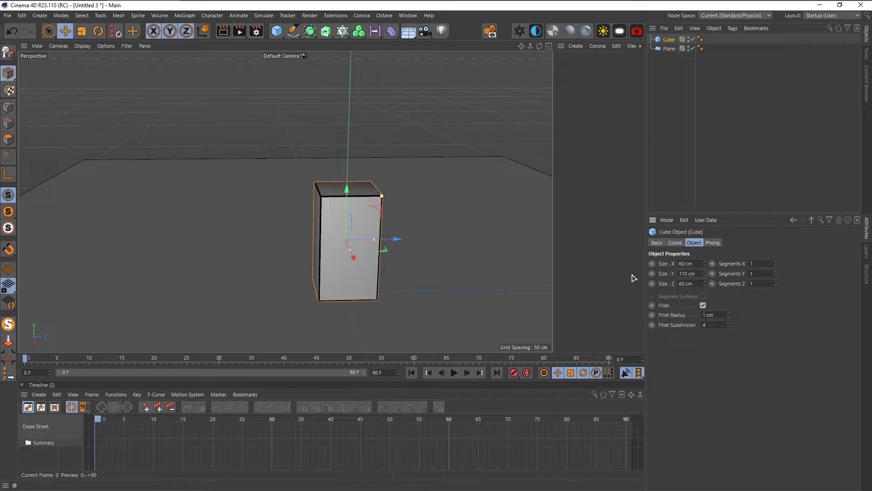
- Add a MoGraph Cloner and make the cube its child to form a grid of clones
click(116, 33)
click(342, 34)
drag(672, 48, 671, 40)
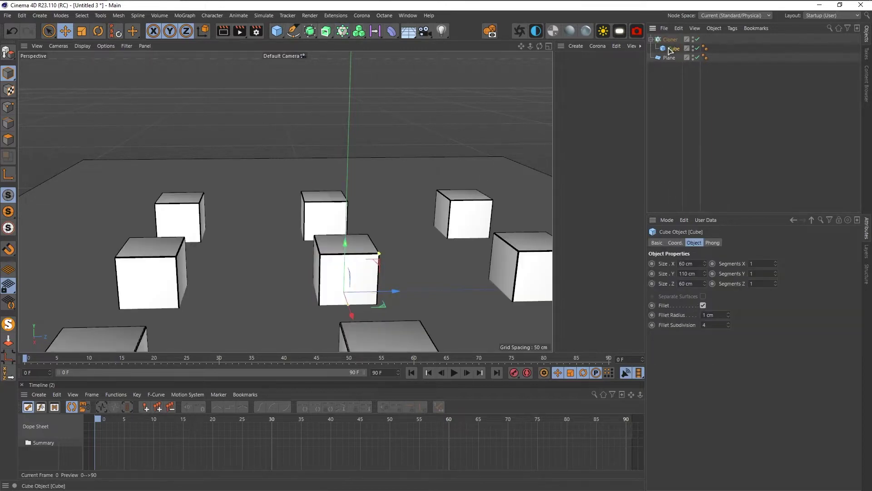
scroll(456, 285, down, 6)
alt+middle_drag(456, 284, 351, 249)
alt+right_drag(351, 249, 336, 252)
- Set the Cloner's grid count to 5 × 4 × 4 and raise the Cloner above the plane
click(675, 41)
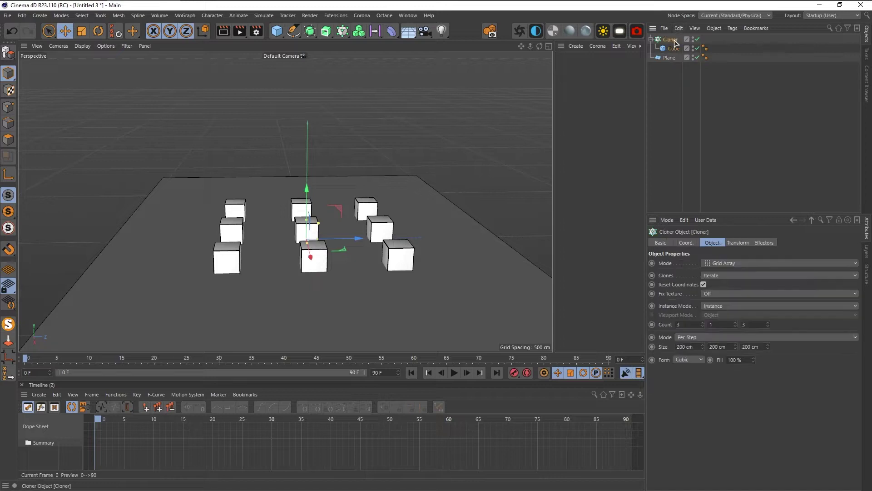
click(703, 322)
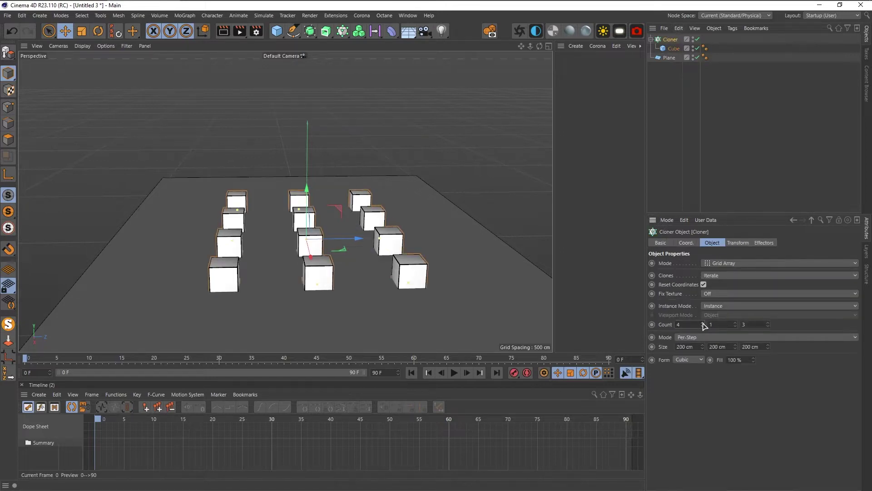
click(767, 322)
click(702, 322)
drag(736, 324, 736, 322)
drag(306, 189, 297, 2)
alt+right_drag(350, 220, 181, 256)
drag(736, 325, 738, 328)
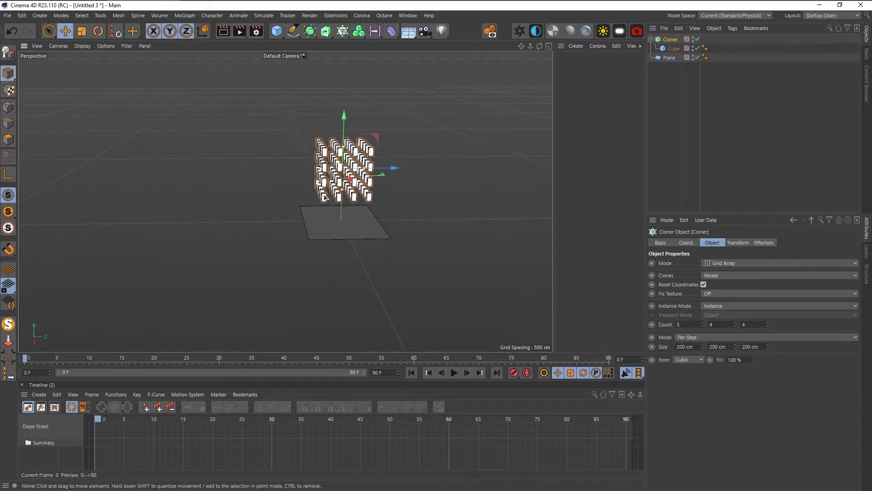
- Lower the Cloner so its bottom layer of clones sits close to the floor plane
alt+drag(323, 198, 321, 203)
alt+right_drag(321, 204, 399, 203)
alt+middle_drag(400, 204, 357, 245)
drag(335, 115, 334, 184)
alt+right_drag(304, 316, 348, 314)
alt+middle_drag(347, 313, 313, 254)
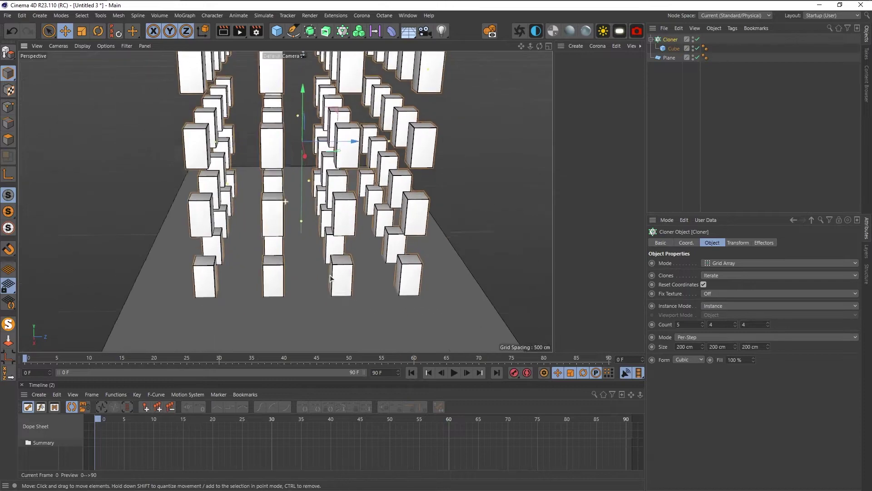
alt+drag(320, 336, 331, 299)
alt+right_drag(331, 300, 368, 296)
alt+middle_drag(369, 296, 356, 271)
alt+drag(356, 271, 332, 274)
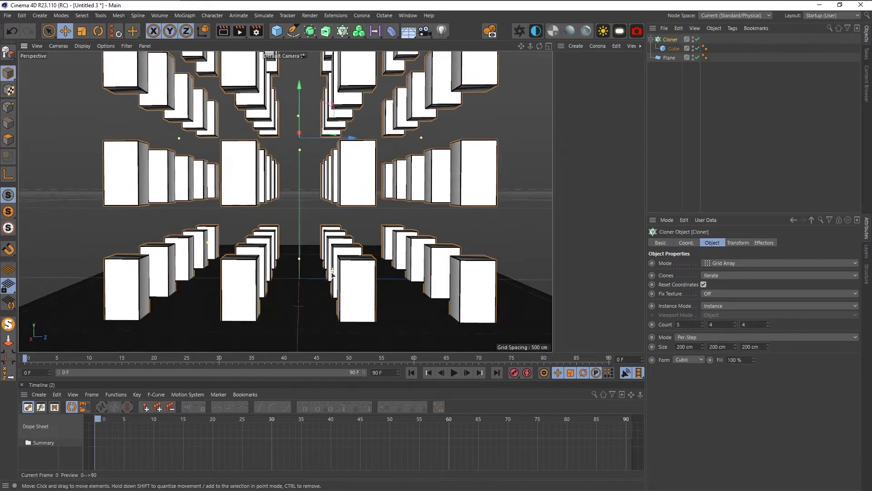
- Space the clones 329 cm apart in X and 203 cm in Y, keeping five clones along X
mouse_move(735, 346)
mouse_down()
mouse_move(734, 337)
mouse_move(735, 346)
mouse_move(702, 350)
mouse_move(702, 309)
mouse_up()
click(703, 326)
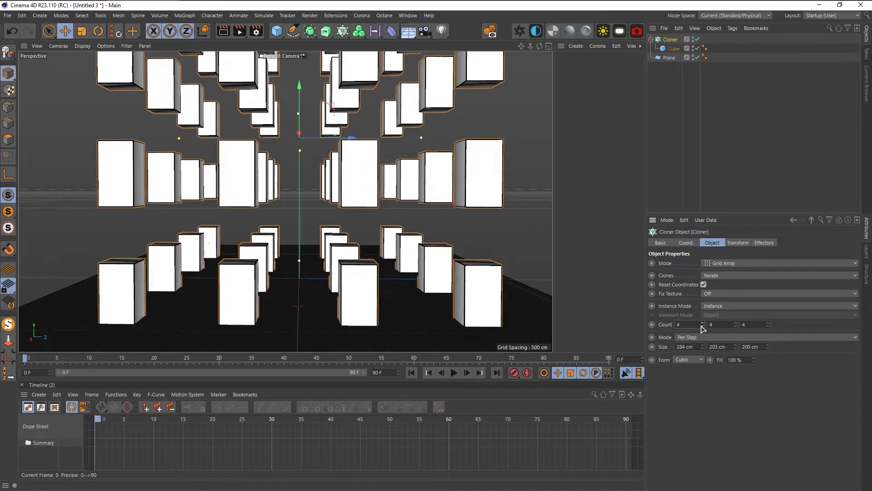
click(702, 323)
drag(702, 346, 702, 327)
alt+drag(310, 287, 371, 295)
mouse_move(290, 149)
alt+mouse_down()
mouse_move(303, 153)
mouse_move(162, 175)
mouse_move(246, 204)
alt+mouse_up()
mouse_move(309, 219)
alt+mouse_down()
mouse_move(270, 226)
mouse_move(181, 214)
alt+mouse_up()
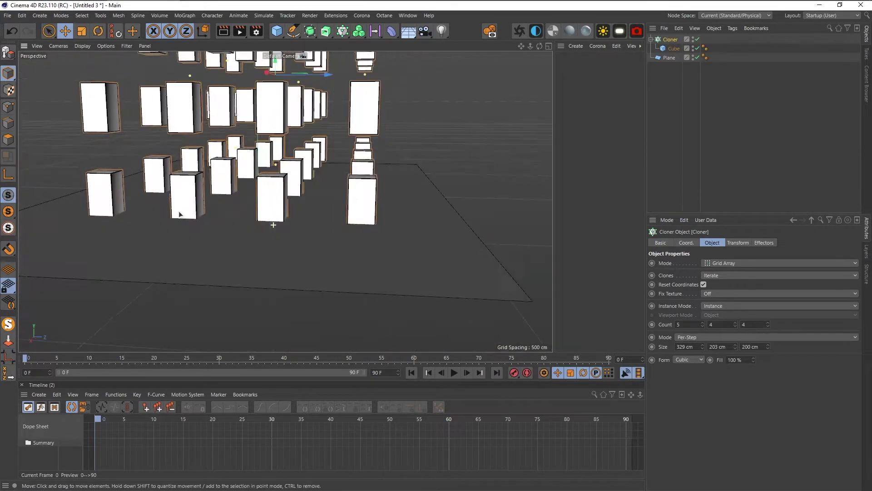
alt+middle_drag(181, 150, 267, 226)
mouse_move(266, 226)
alt+mouse_down()
mouse_move(318, 221)
mouse_move(318, 260)
alt+mouse_up()
scroll(317, 260, up, 2)
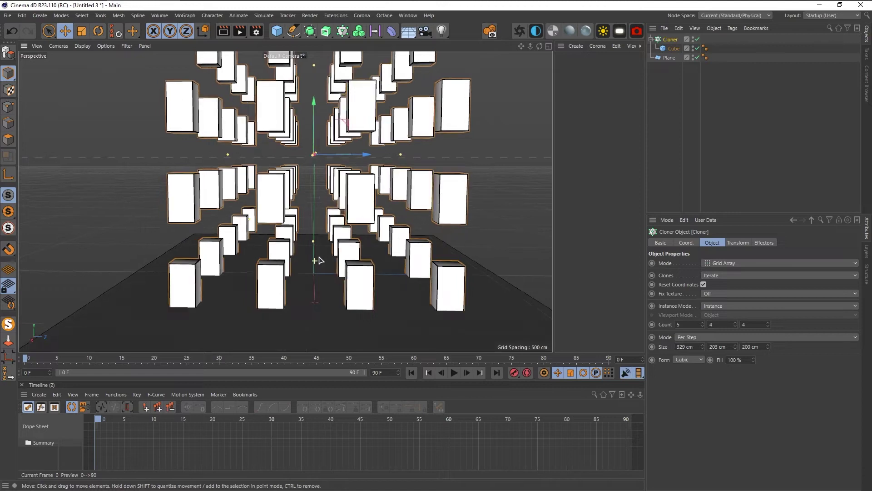
- Set the render output to 720 × 1280 pixels, lock its ratio and scale the height to 600 pixels
click(257, 32)
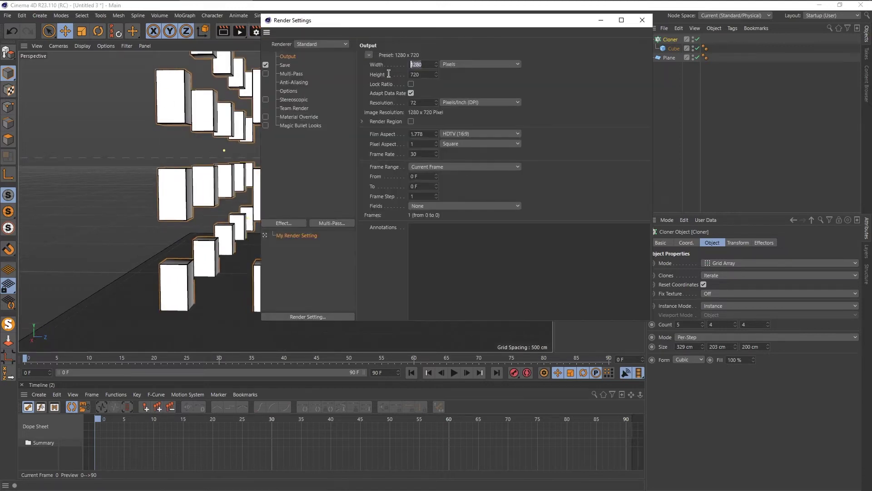
drag(423, 73, 398, 80)
text(128)
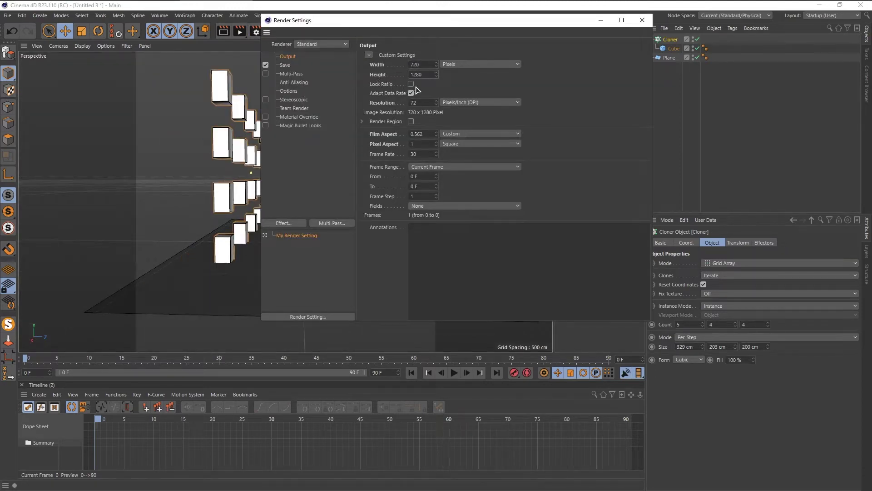
click(411, 84)
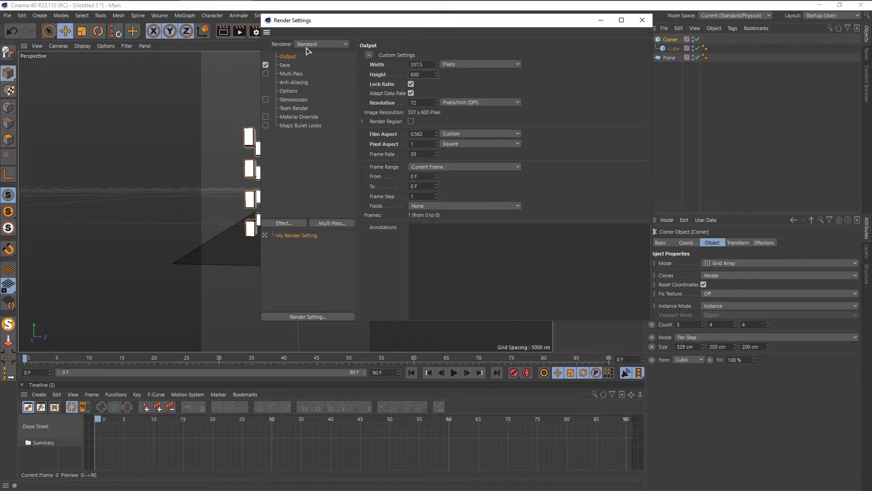
- Switch the renderer to Octane Renderer and close the render settings
click(307, 45)
click(319, 85)
click(643, 21)
click(658, 94)
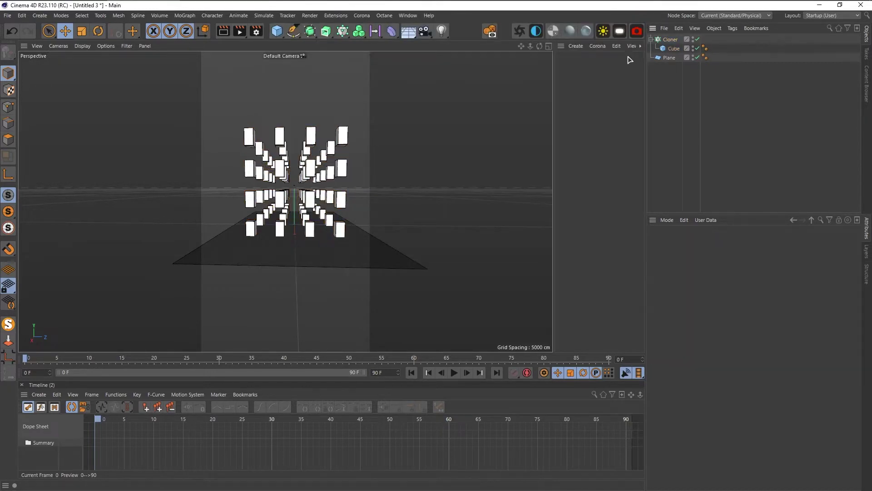
- Add an Octane camera, look through it and set its focal length to 63 mm, framing the clone grid
click(636, 31)
click(713, 39)
click(688, 40)
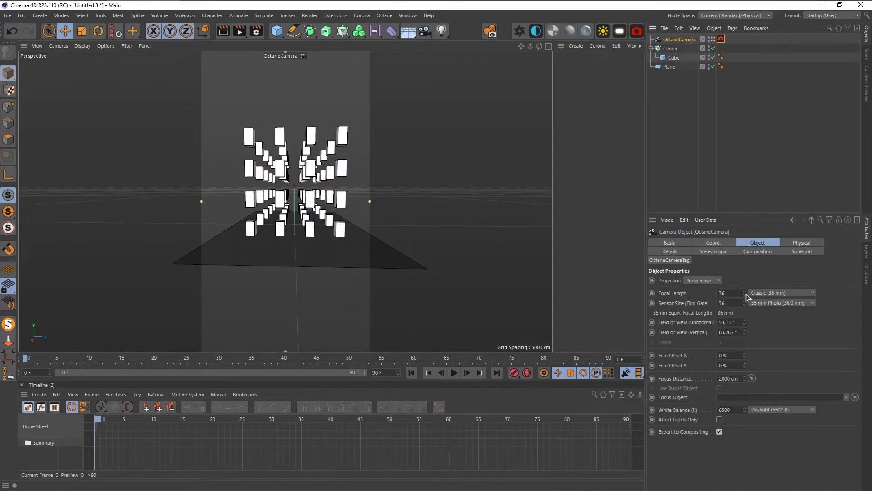
drag(745, 294, 745, 282)
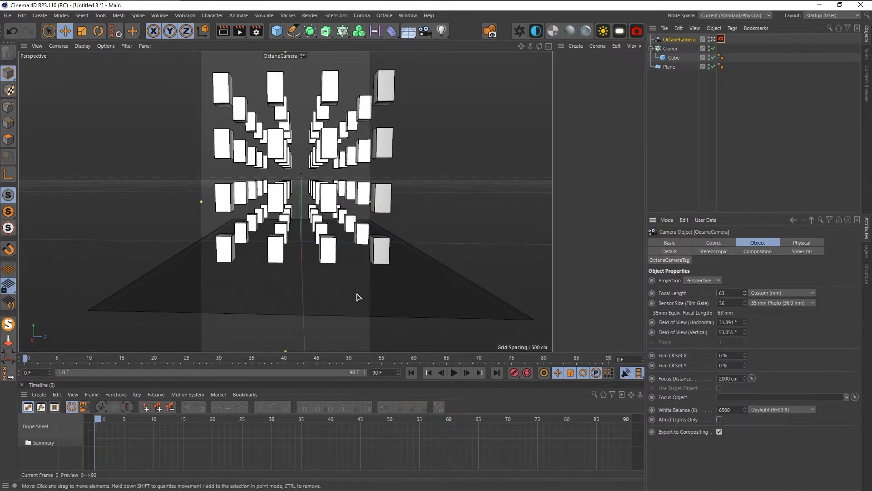
alt+drag(356, 297, 296, 268)
scroll(284, 269, up, 2)
- Change the render output size to 500 × 600 pixels and close the render settings
click(257, 32)
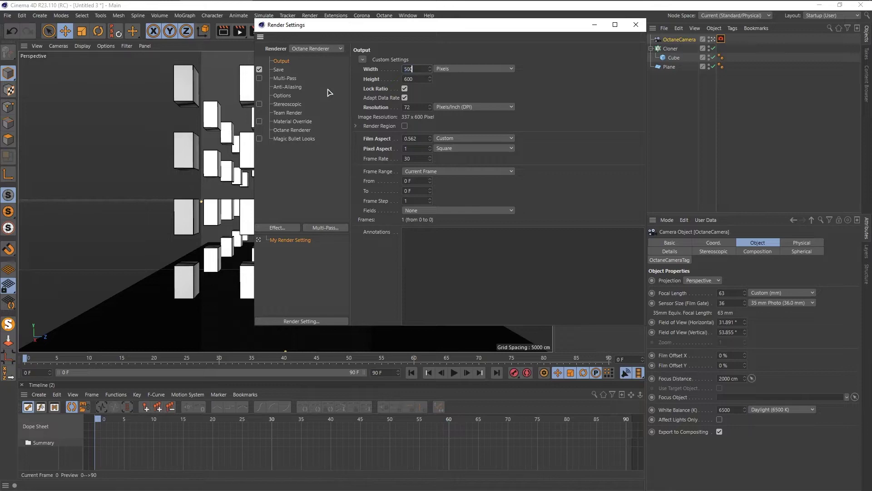
text(600)
key(Return)
click(636, 25)
click(666, 119)
- Reframe the Octane camera so it looks straight down the clone rows, and fine-tune its focal length
mouse_move(285, 221)
alt+right_down()
mouse_move(264, 234)
mouse_move(275, 230)
alt+right_up()
alt+middle_drag(273, 284, 275, 263)
alt+drag(275, 263, 274, 262)
click(679, 39)
drag(744, 293, 746, 294)
- Reduce the Cloner's Z spacing to narrow the grid and recentre the camera on the central aisle
click(670, 49)
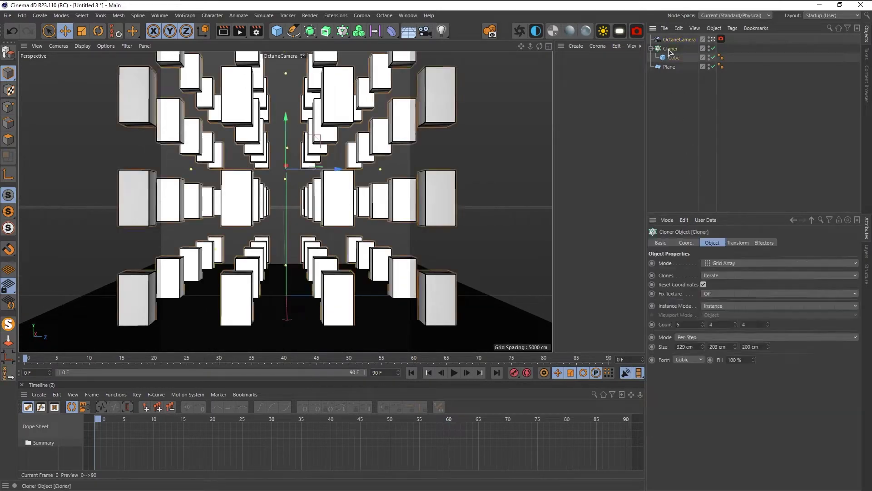
drag(767, 347, 767, 359)
click(701, 189)
alt+drag(337, 202, 294, 214)
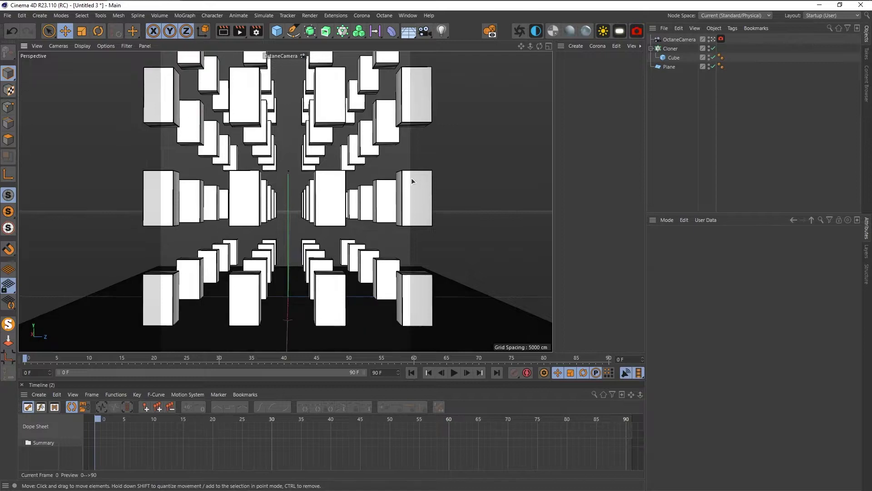
- Copy the astronaut model from Untitled 2 into Untitled 3 and rotate it about its vertical axis to line up with the aisle
click(408, 15)
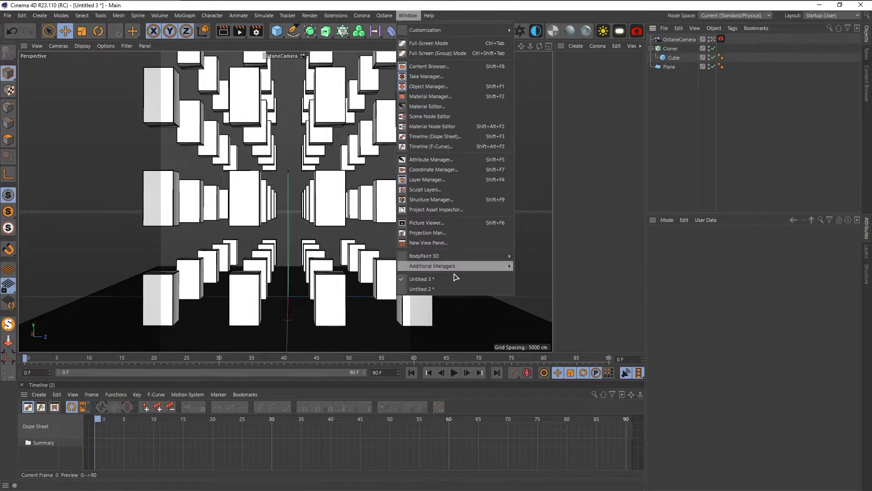
click(454, 268)
click(402, 16)
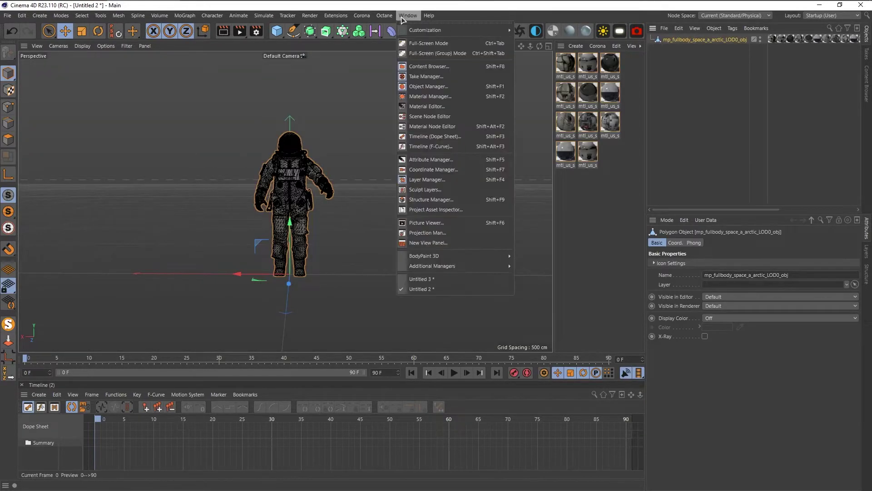
click(413, 278)
key(ctrl+v)
key(r)
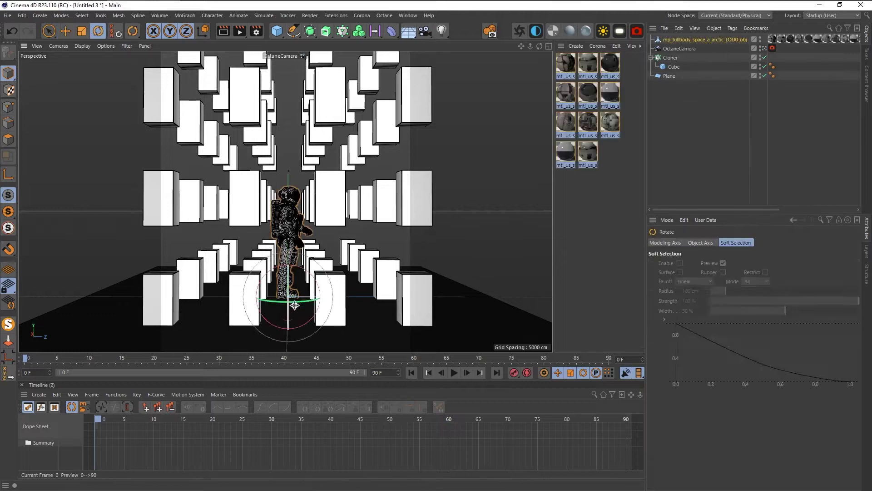
drag(290, 308, 196, 312)
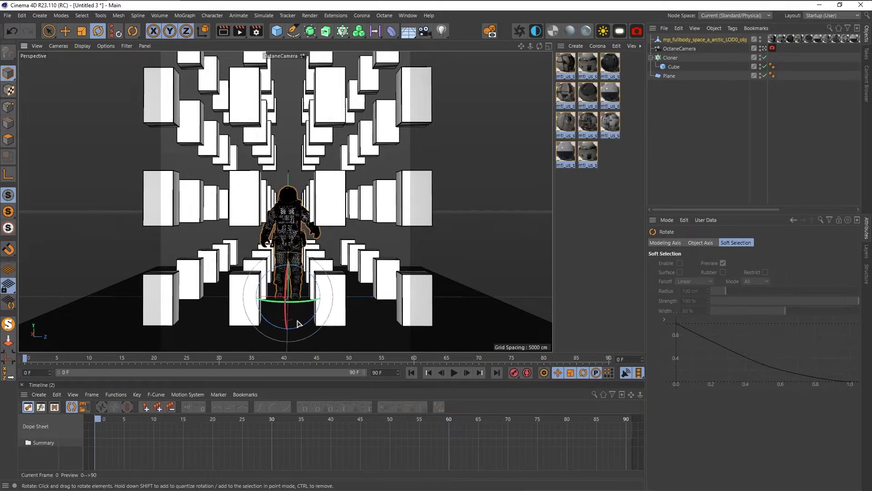
- Deselect the astronaut and raise the camera view's tinted safe-frame opacity to about 91%
key(e)
click(682, 122)
middle_click(359, 177)
middle_click(237, 151)
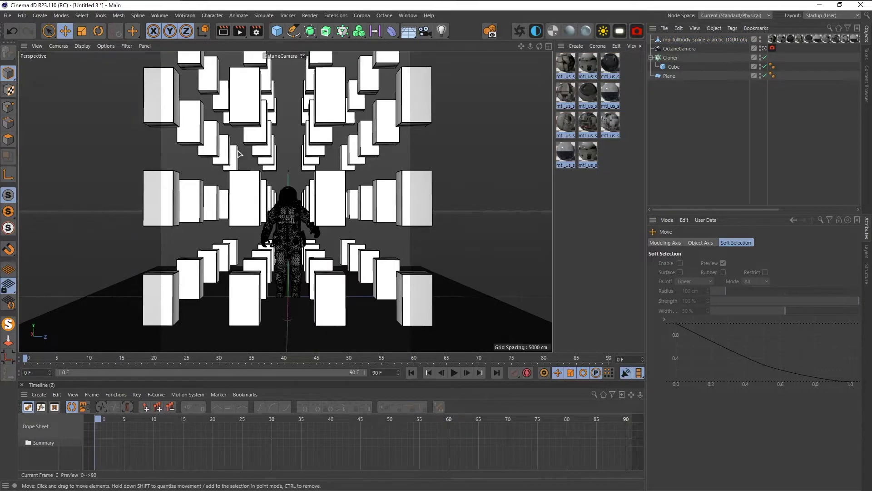
key(shift+v)
click(728, 243)
drag(791, 345, 851, 350)
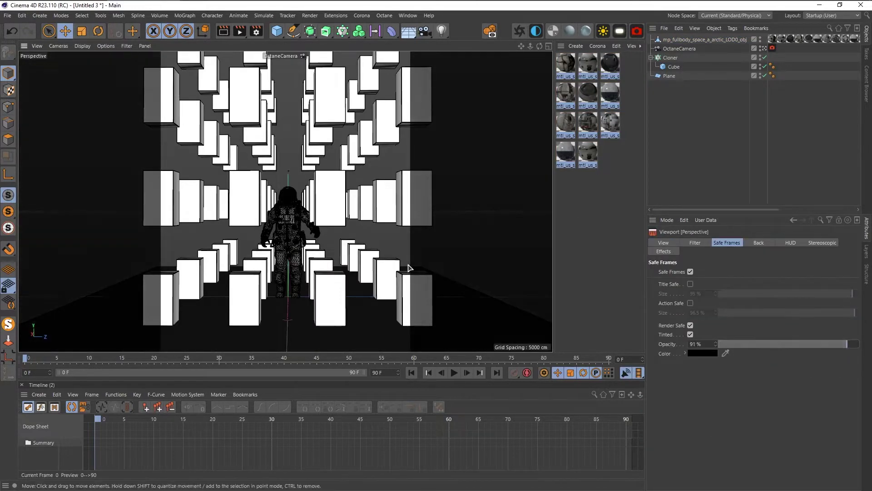
- Turn the Top view into a second Perspective view shaded with Gouraud Shading (Lines)
middle_click(408, 266)
middle_click(405, 180)
key(n)
key(b)
click(60, 47)
click(69, 103)
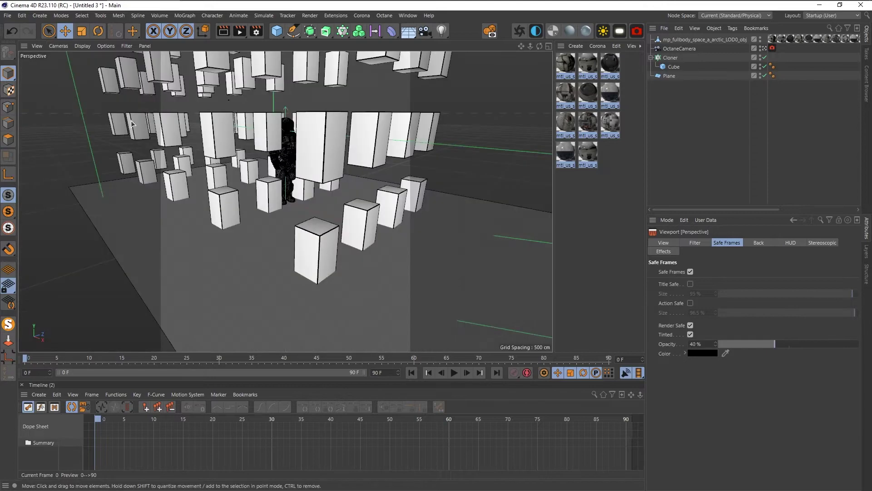
- Set the second perspective view's safe-frame opacity to 0% and enlarge both perspective views side by side
alt+drag(351, 168, 318, 168)
drag(777, 345, 713, 346)
middle_click(360, 215)
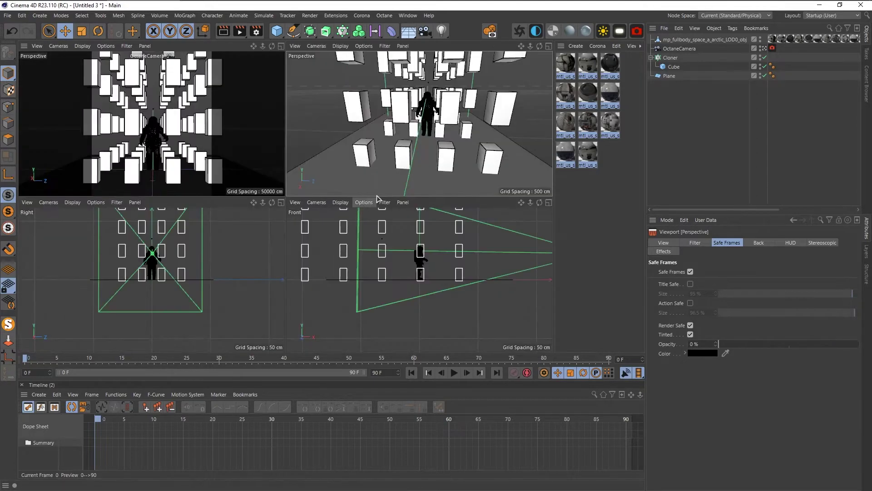
drag(374, 197, 336, 336)
click(521, 219)
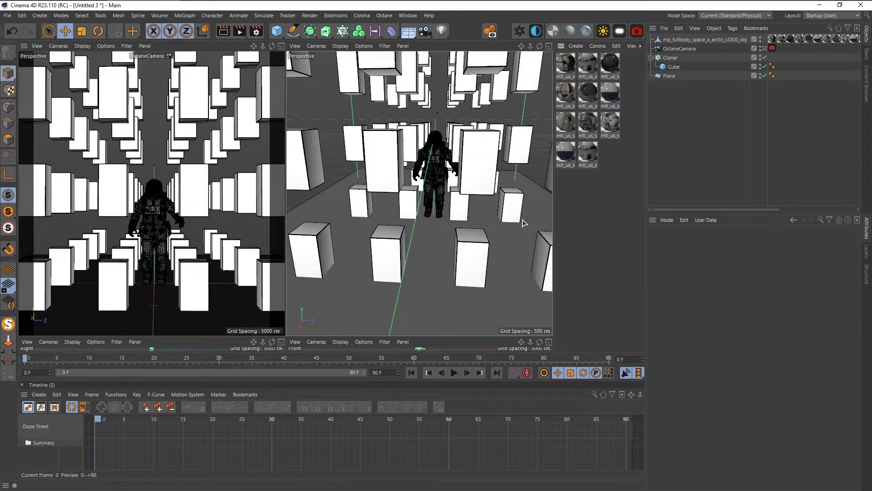
- Try to move the astronaut between the blocks and undo the move
alt+drag(522, 220, 483, 222)
click(683, 41)
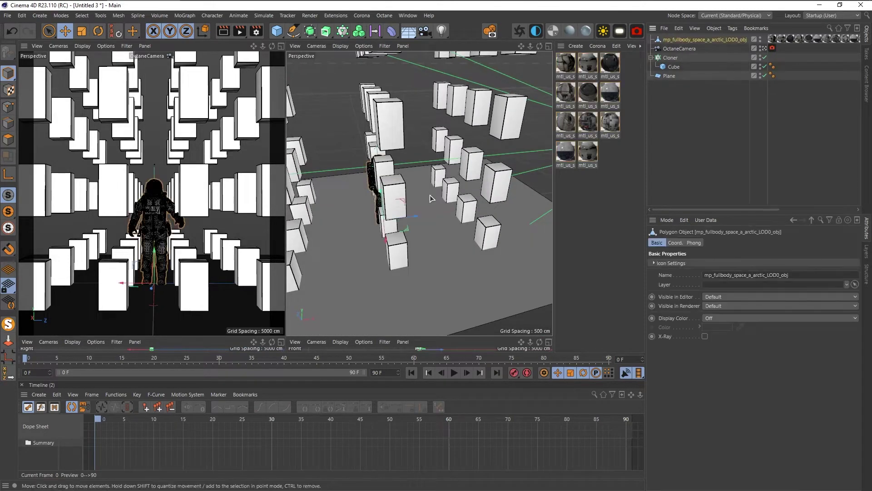
drag(415, 217, 394, 224)
key(ctrl+z)
key(w)
alt+drag(420, 212, 381, 191)
alt+drag(456, 216, 372, 231)
- Set the Cloner's Y count to 5 and raise the grid about 107 cm
click(670, 58)
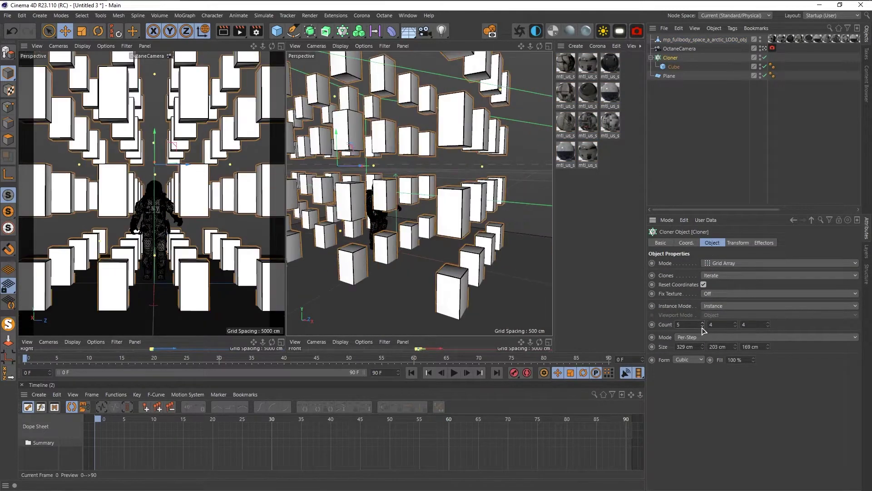
click(735, 323)
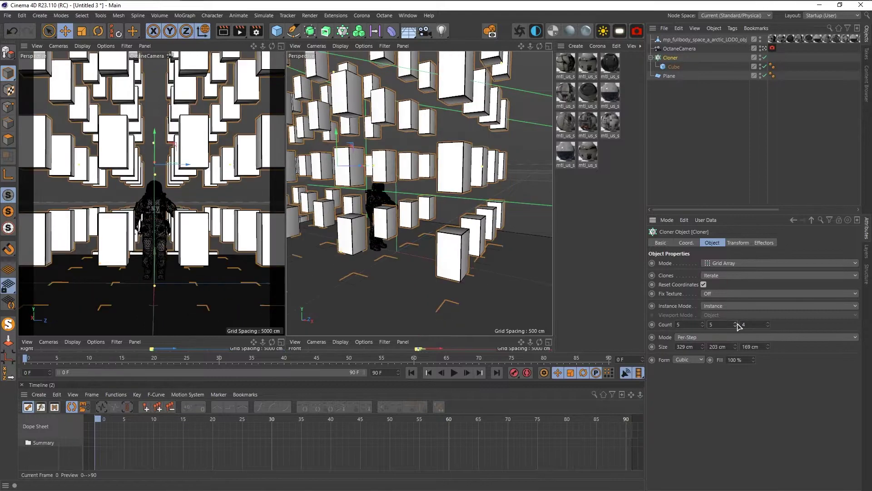
scroll(411, 177, down, 4)
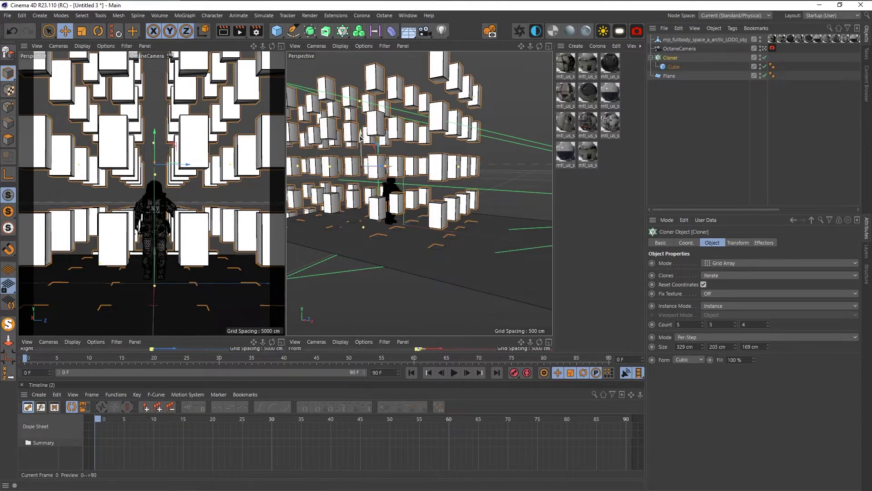
drag(361, 137, 368, 119)
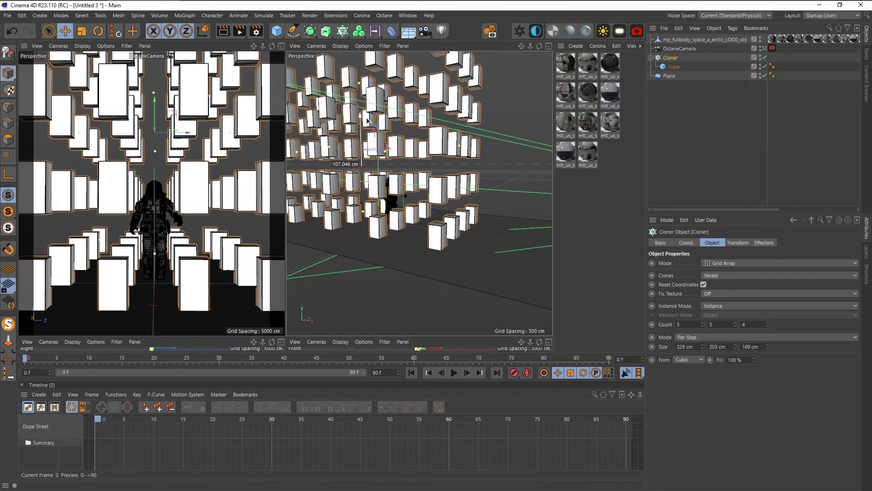
click(704, 123)
- Reposition the astronaut so it stands centred in the aisle between the block rows
alt+drag(469, 204, 400, 225)
click(419, 187)
key(w)
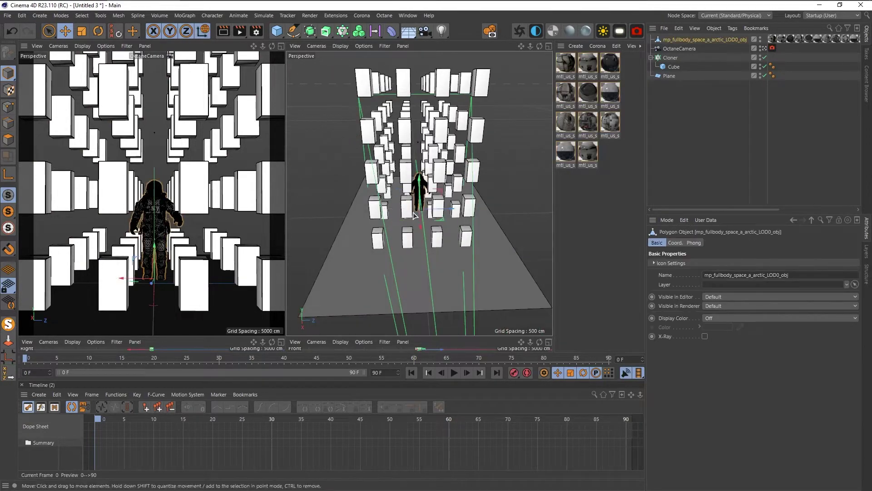
drag(449, 212, 617, 179)
click(659, 146)
- Open the Octane Live Viewer, place it beside the camera view and enlarge the viewing area
scroll(423, 189, up, 1)
scroll(423, 191, up, 5)
scroll(412, 181, down, 5)
click(518, 32)
drag(467, 196, 524, 196)
middle_click(471, 165)
drag(421, 353, 421, 386)
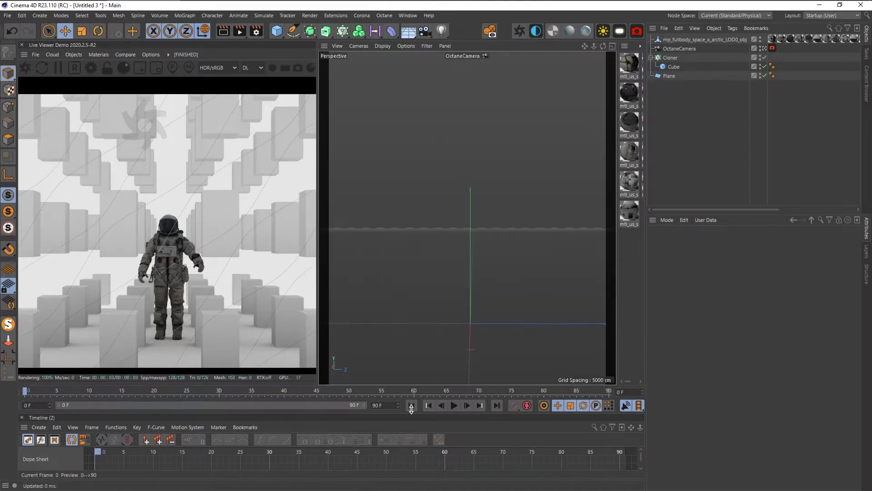
- Lock the Live Viewer's resolution, widen it and switch the render kernel from DL to PT
click(108, 68)
drag(317, 219, 357, 221)
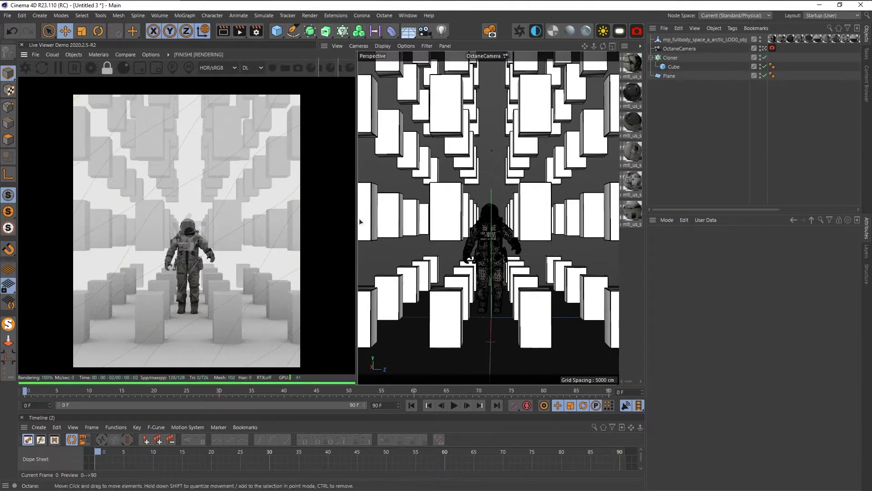
click(250, 74)
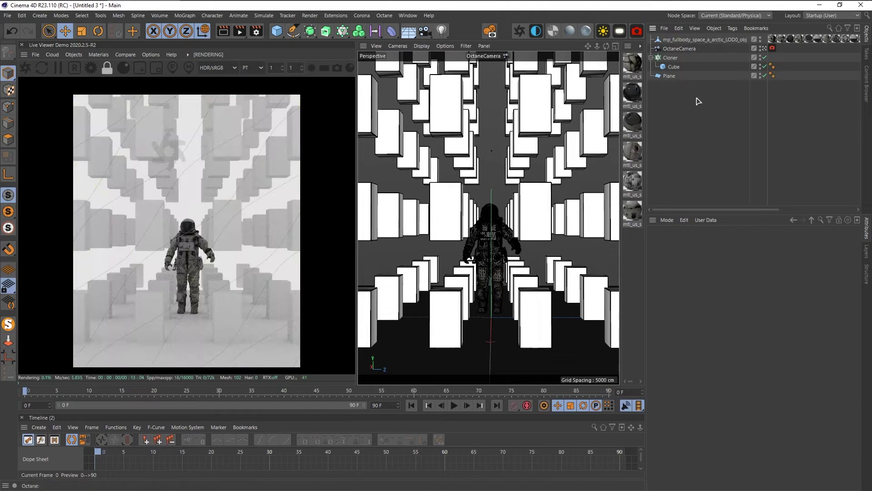
- Add an Octane Sky and set its environment type to Visible environment
click(536, 31)
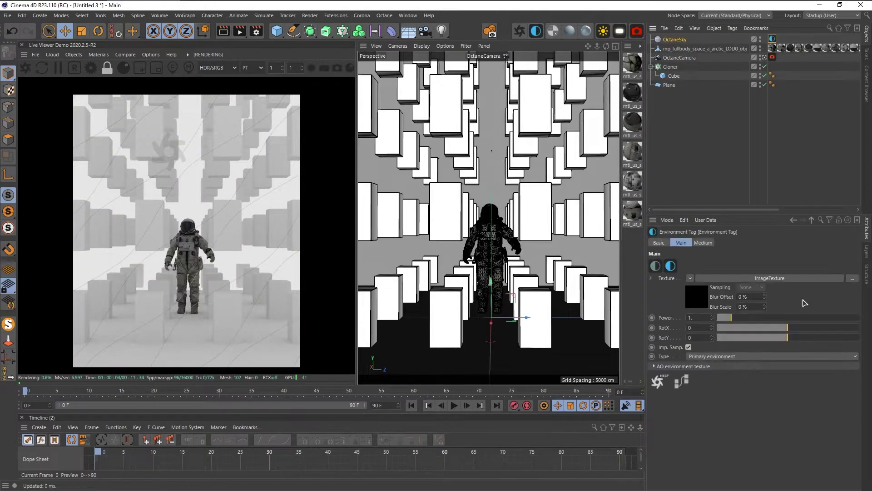
click(730, 357)
click(727, 365)
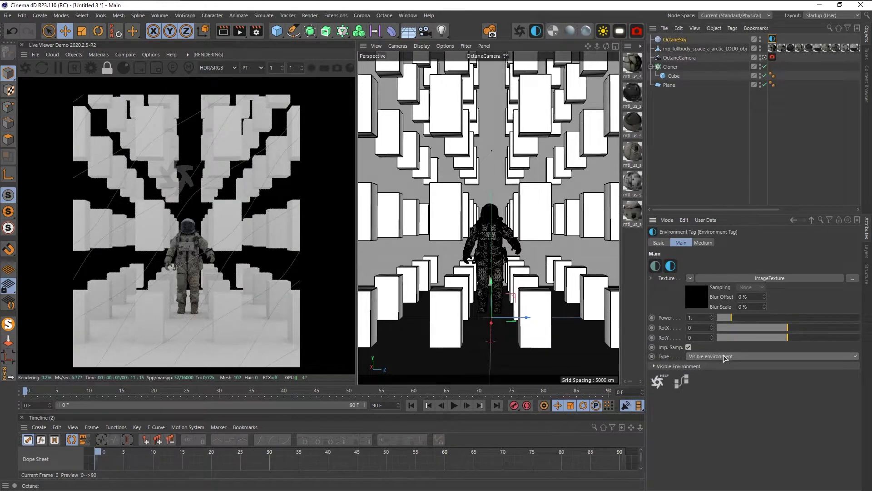
- Add a second Octane Sky as the primary environment and lower its power to the minimum
click(536, 31)
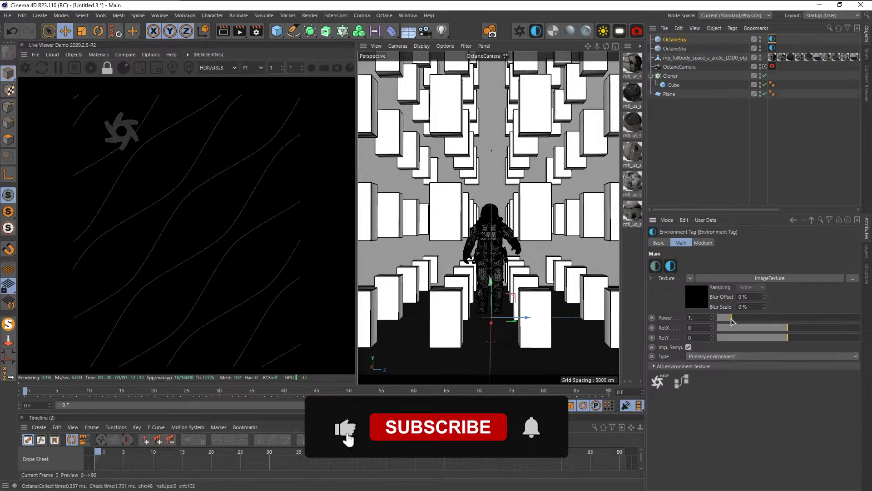
drag(730, 318, 665, 326)
click(698, 131)
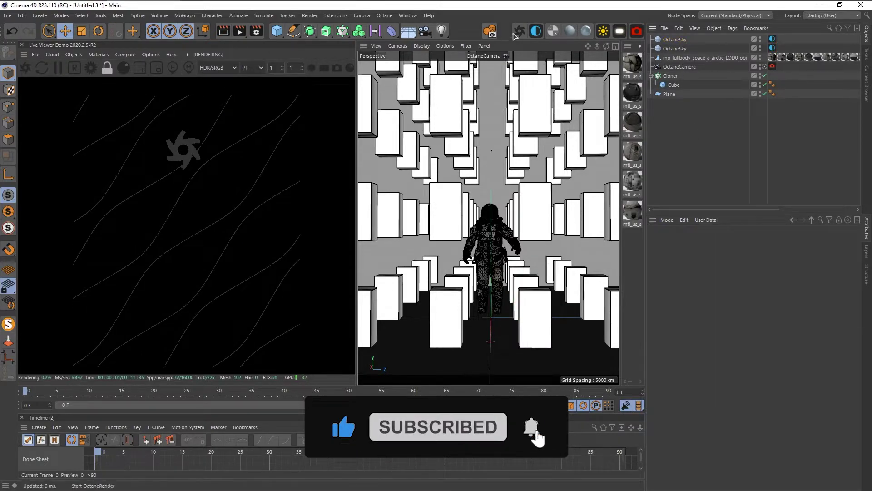
- Add an Octane area light, raise it about 186 cm and move it to one side of the astronaut
click(620, 31)
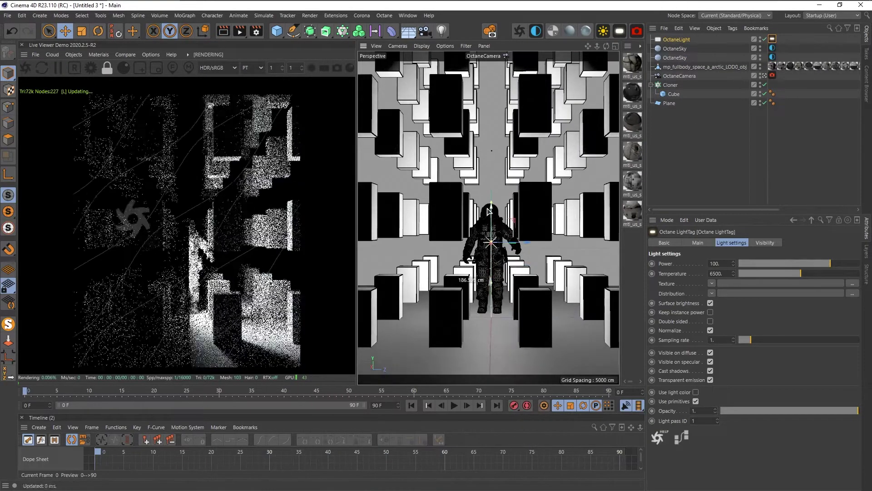
drag(526, 246, 399, 247)
middle_click(530, 231)
middle_click(533, 202)
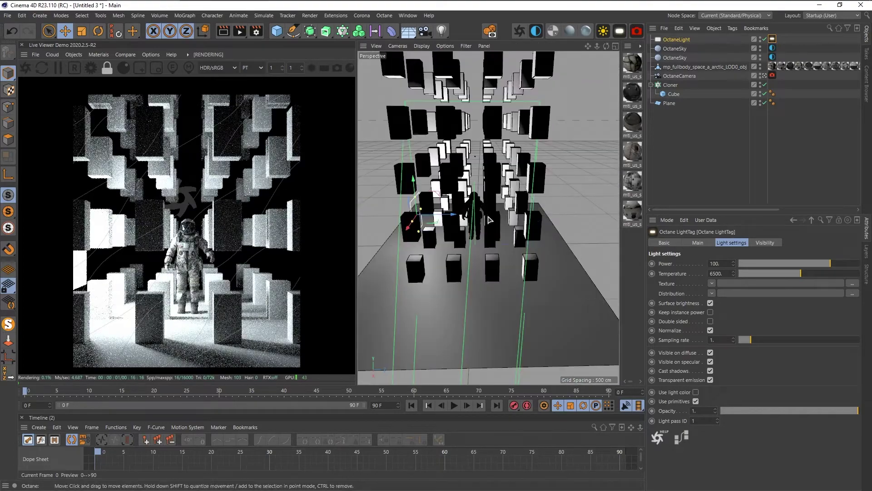
alt+drag(483, 227, 524, 237)
alt+drag(433, 242, 540, 243)
drag(553, 232, 526, 240)
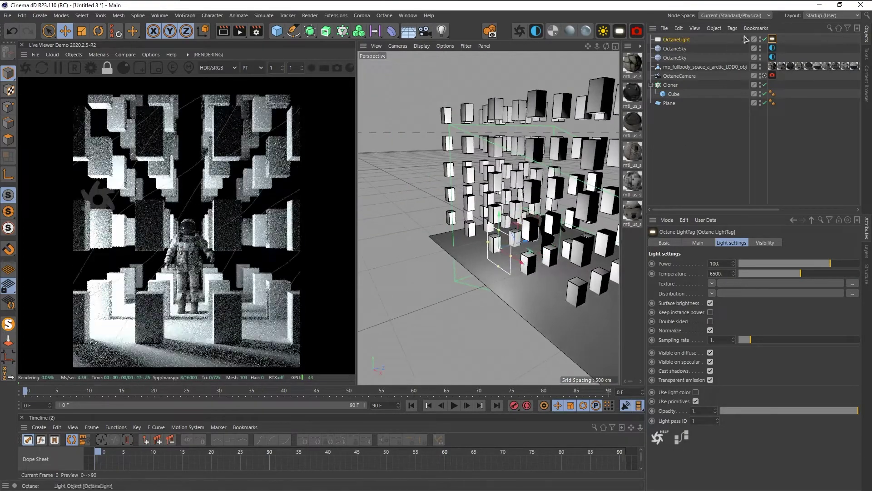
- Turn off the Octane light's camera and shadow visibility and set its general visibility to 0
click(765, 243)
click(701, 264)
click(701, 272)
drag(786, 283, 722, 283)
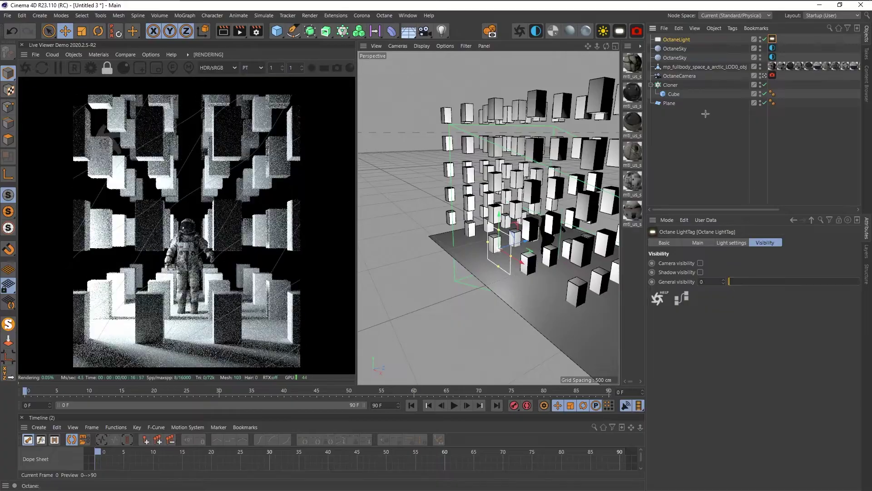
- Enlarge the Octane area light and raise it so it spans the side of the block grid
click(676, 40)
drag(511, 256, 498, 308)
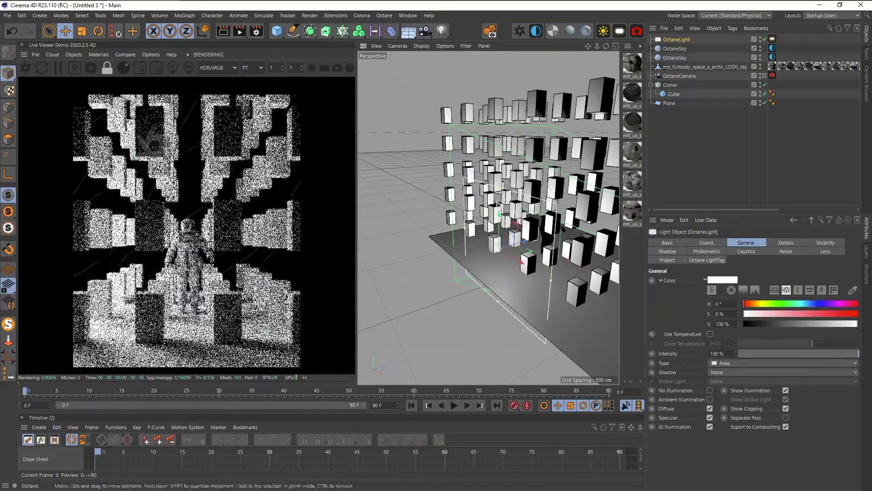
drag(498, 215, 500, 177)
drag(527, 211, 517, 213)
alt+middle_drag(563, 226, 514, 228)
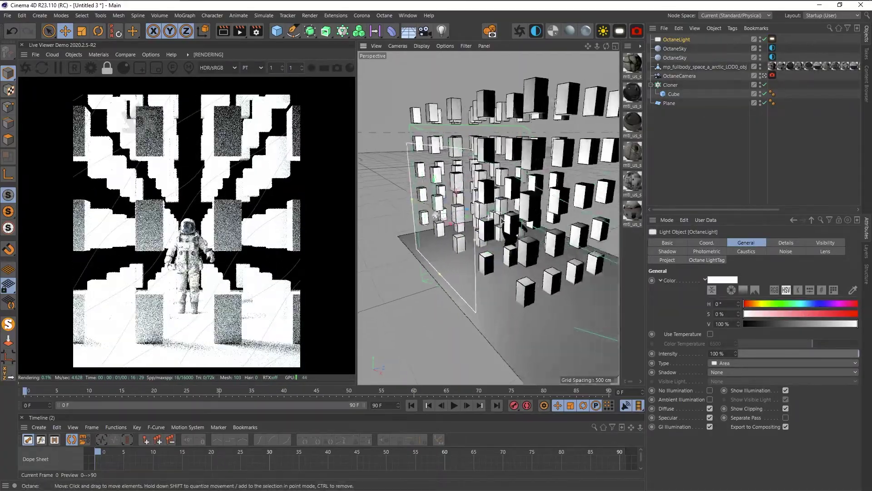
- Set the Cloner's X count to 4 and shift the grid along the aisle towards the camera
click(671, 85)
click(703, 326)
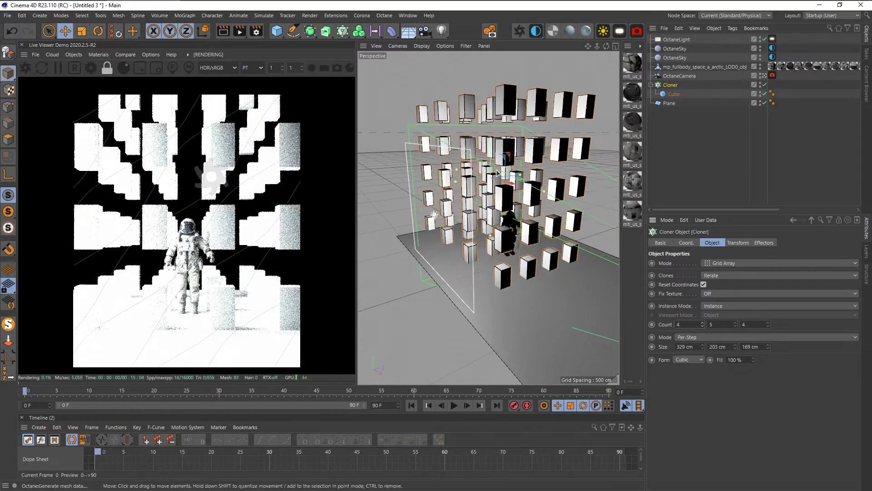
drag(511, 183, 532, 186)
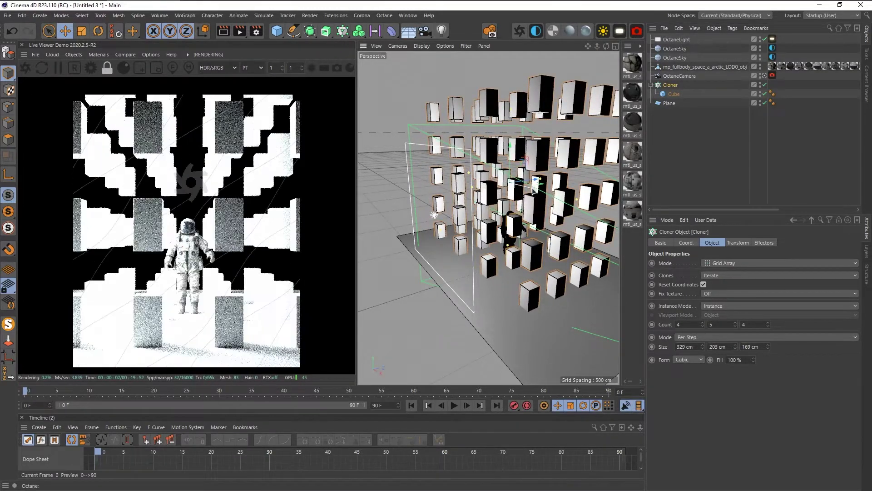
click(682, 128)
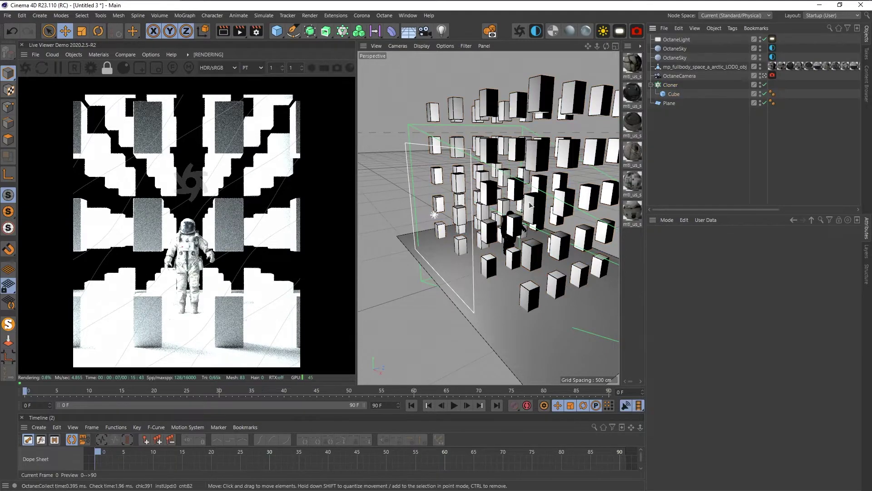
- Move the Octane light sideways, farther away from the block grid
mouse_move(541, 191)
alt+mouse_down()
mouse_move(579, 210)
mouse_move(523, 193)
alt+mouse_up()
click(422, 200)
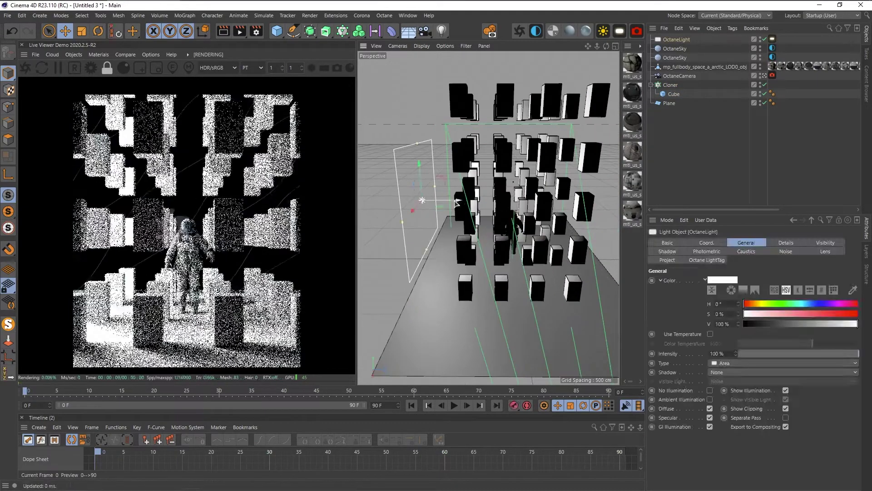
drag(454, 204, 365, 206)
scroll(433, 215, down, 3)
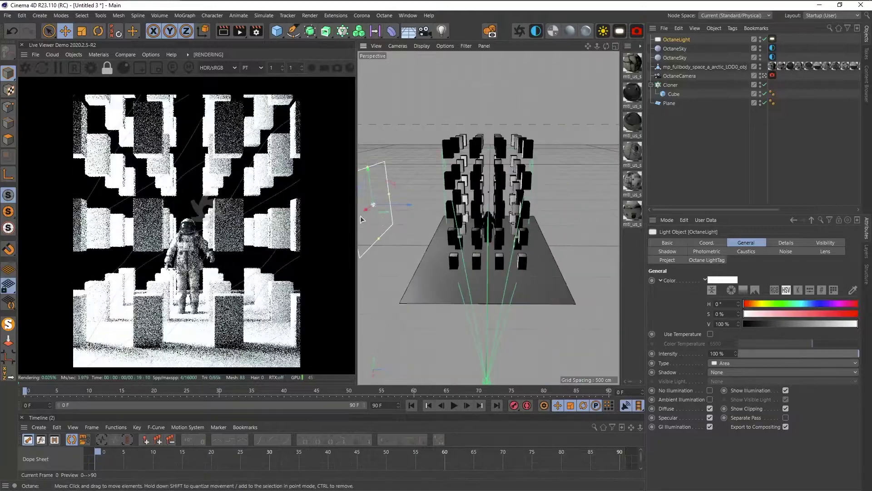
- Reduce the Octane light's power to dim the scene
click(773, 39)
click(733, 244)
drag(821, 264, 815, 265)
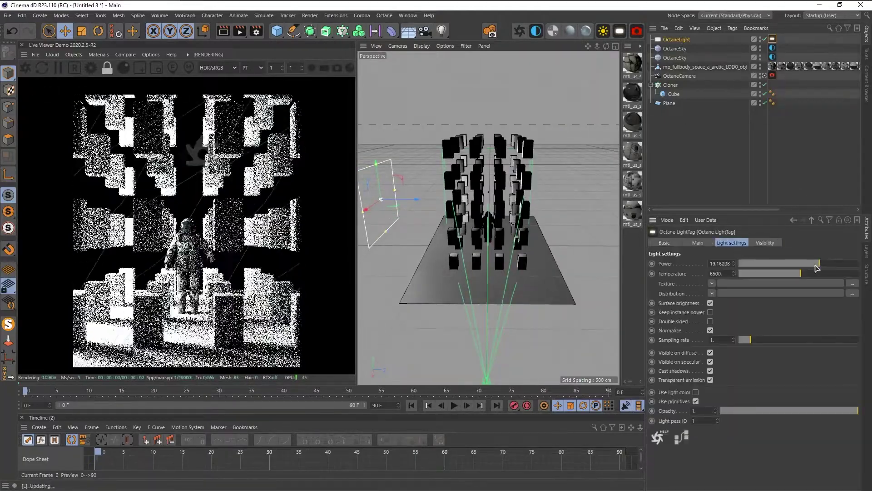
click(717, 175)
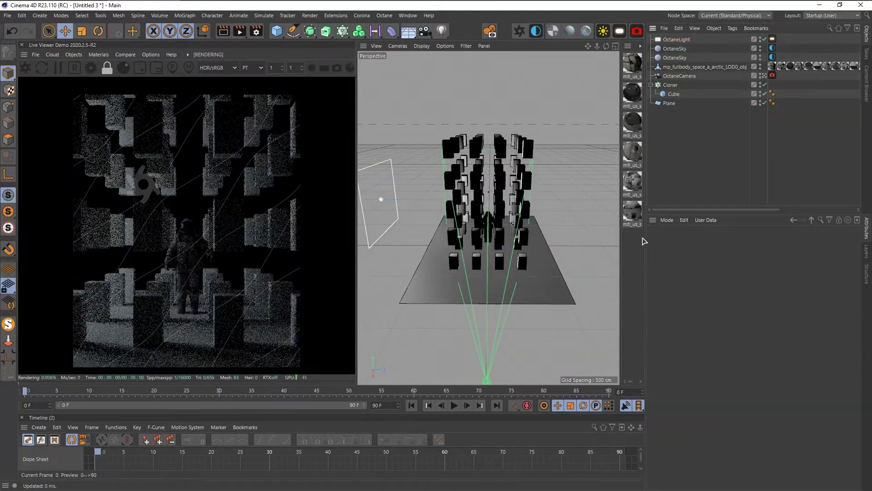
- Create an Octane Glossy material with a dark grey diffuse colour of about 0.064 in each RGB channel
click(585, 31)
double_click(632, 63)
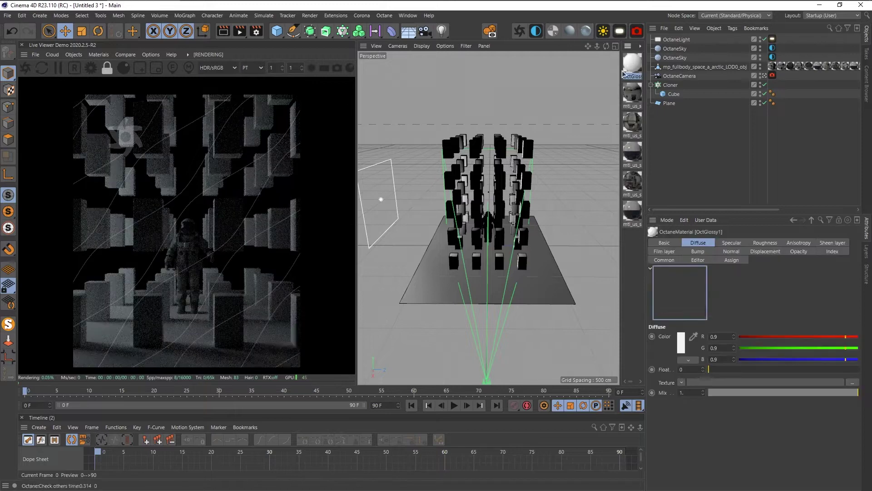
click(251, 119)
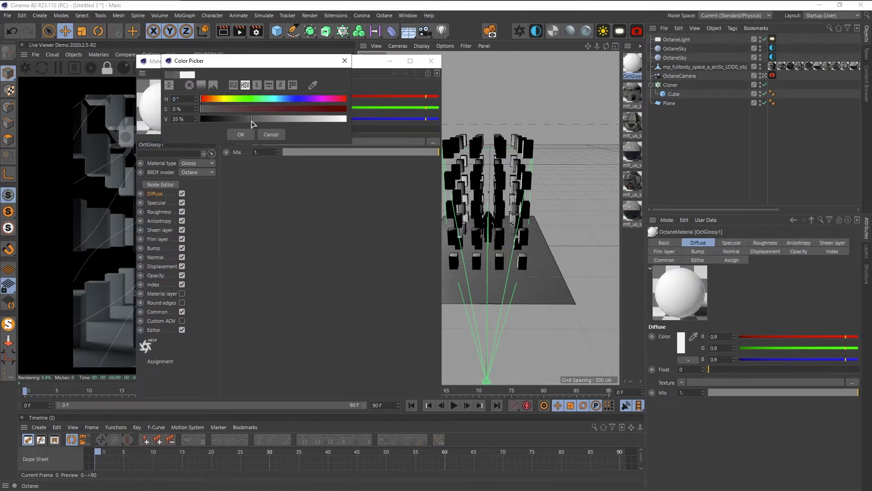
click(240, 134)
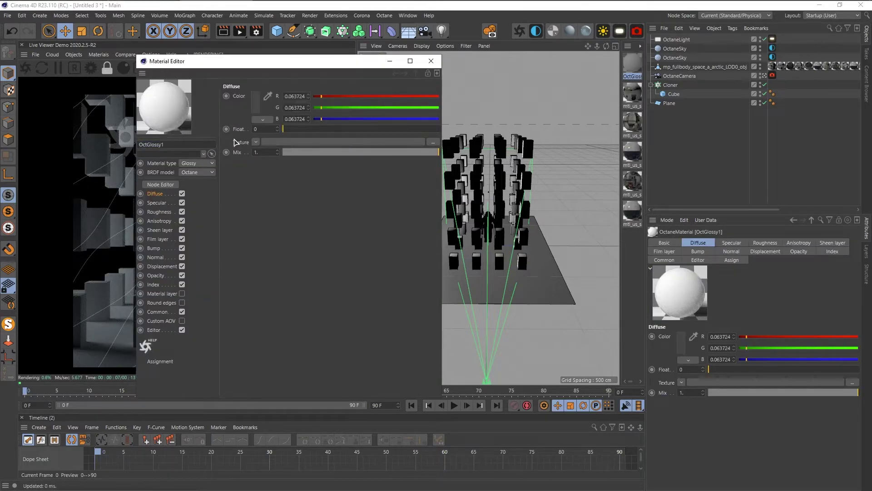
- Tune the glossy material's reflectivity by raising its index and setting roughness to about 0.297 and specular to about 0.522
click(153, 285)
click(320, 98)
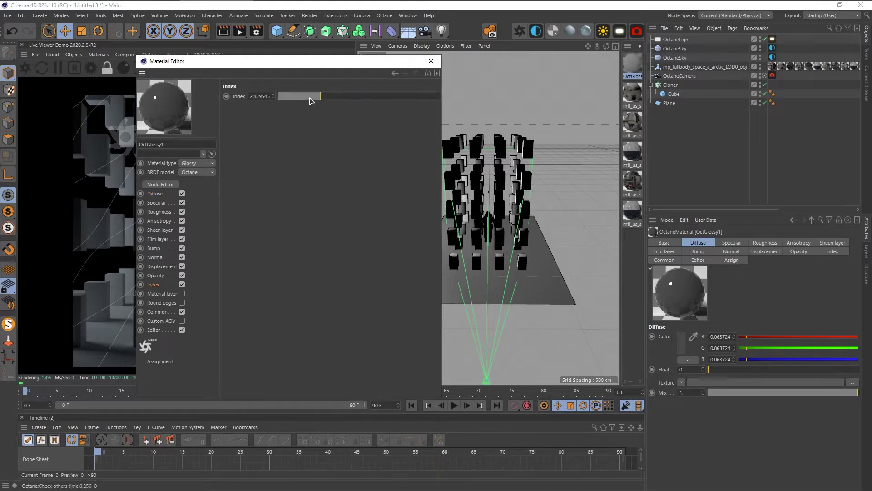
click(159, 212)
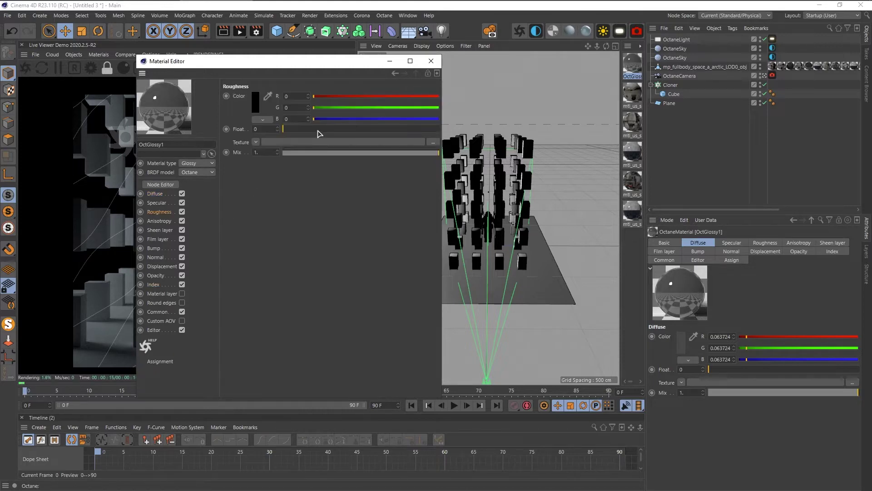
click(320, 130)
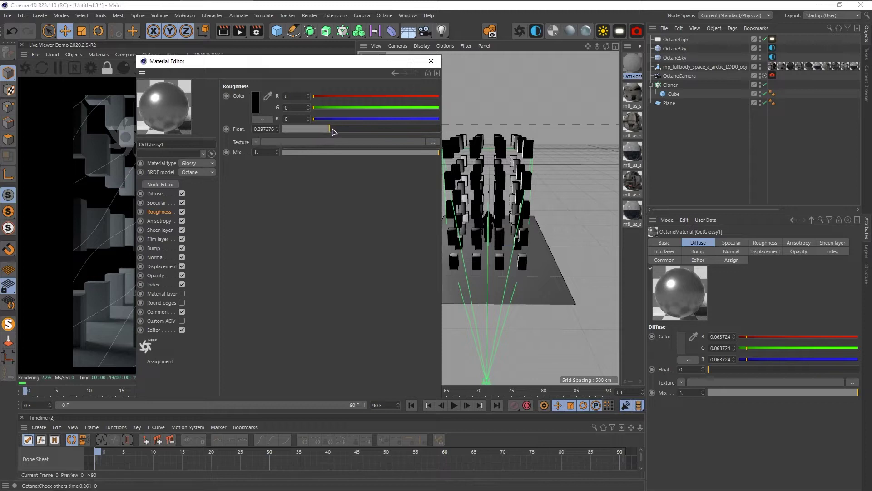
click(156, 203)
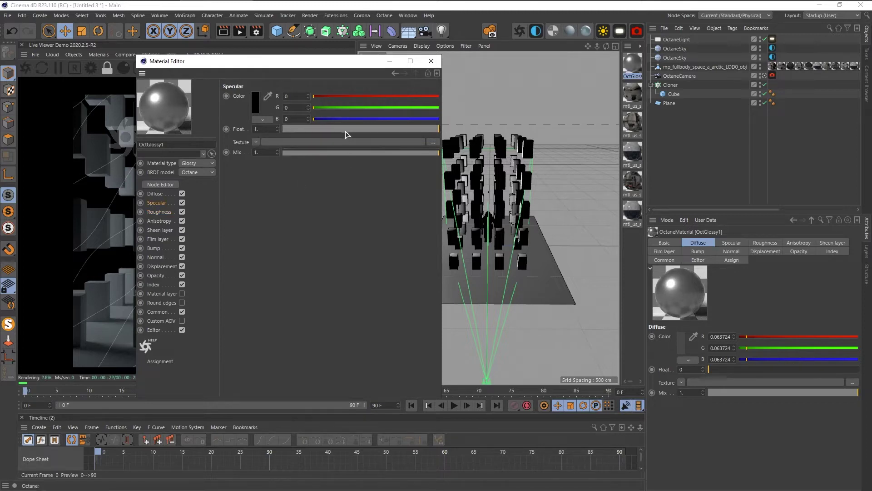
click(351, 131)
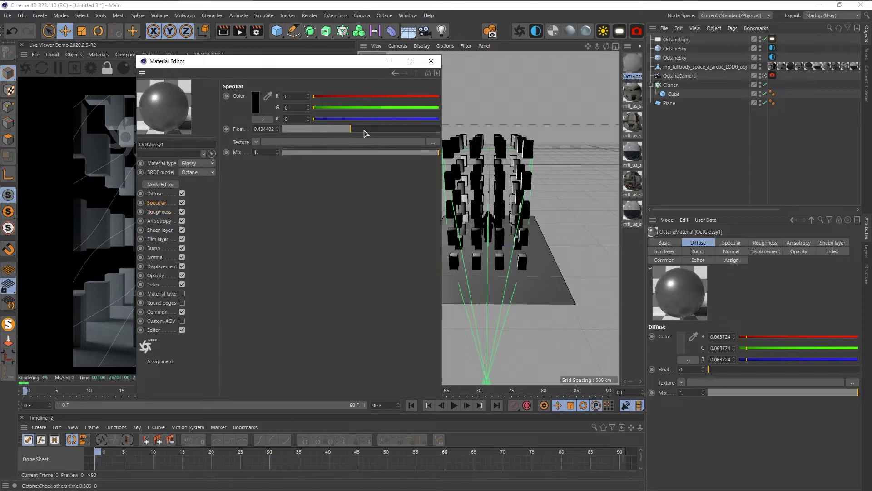
- Add an Octane noise node in the glossy material's node graph and connect it to the Bump input
click(153, 249)
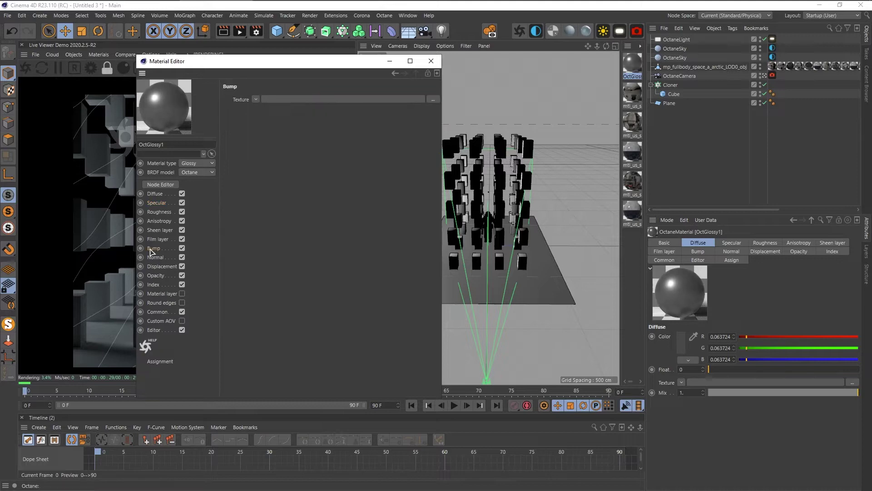
click(256, 99)
click(188, 180)
click(169, 185)
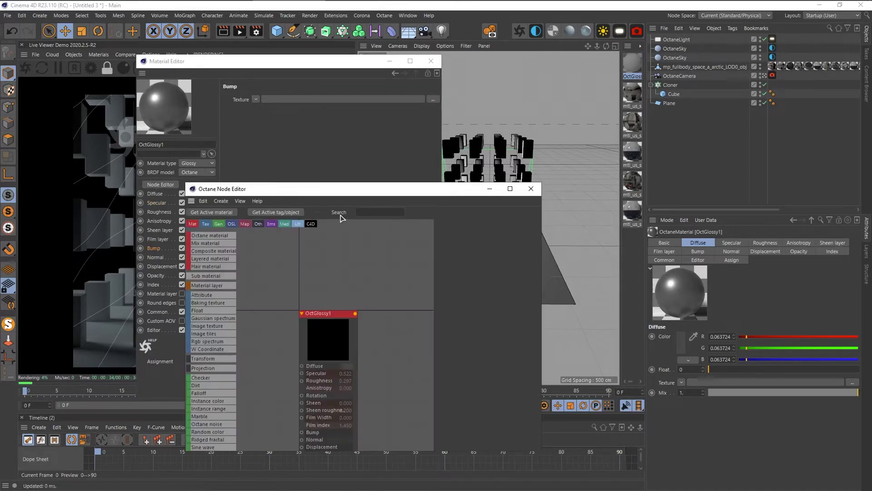
click(430, 61)
drag(371, 187, 247, 23)
drag(417, 285, 654, 391)
middle_drag(300, 285, 442, 309)
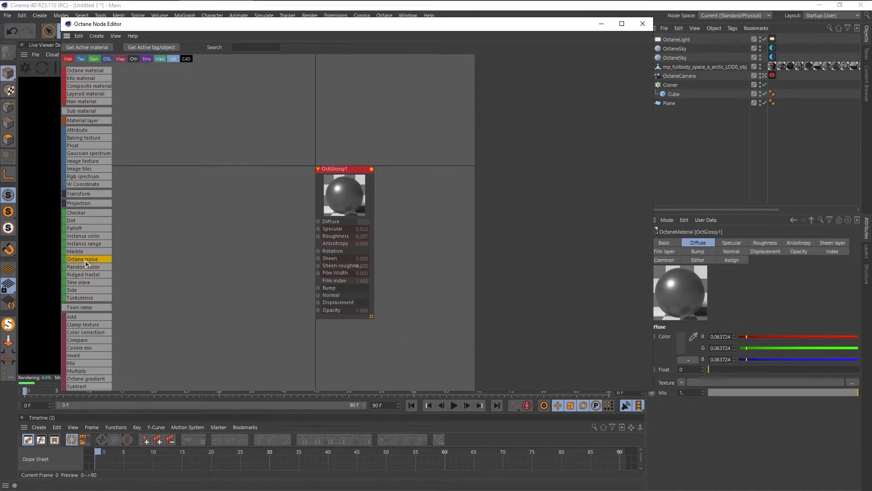
drag(85, 260, 210, 243)
drag(318, 292, 318, 289)
drag(185, 242, 177, 258)
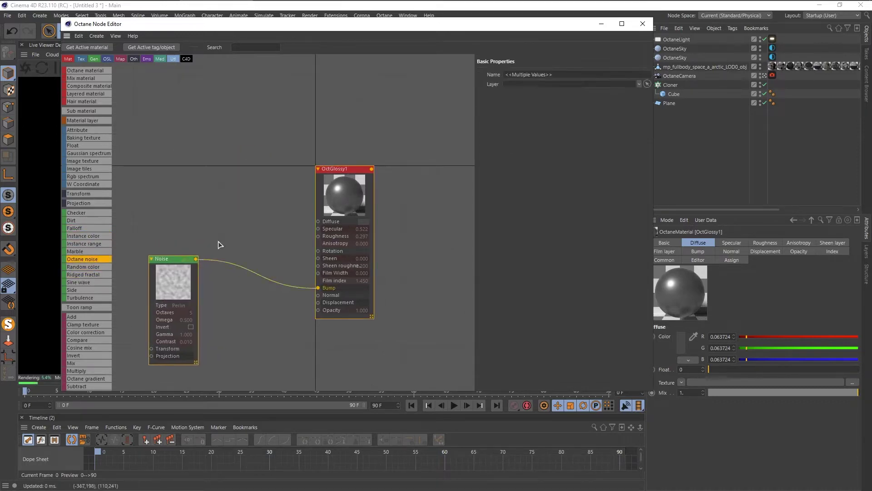
- Keep the live render visible beside the node graph and add a UVW Transform node to the bump noise
drag(297, 26, 395, 357)
drag(636, 67, 672, 86)
drag(399, 355, 464, 59)
click(603, 192)
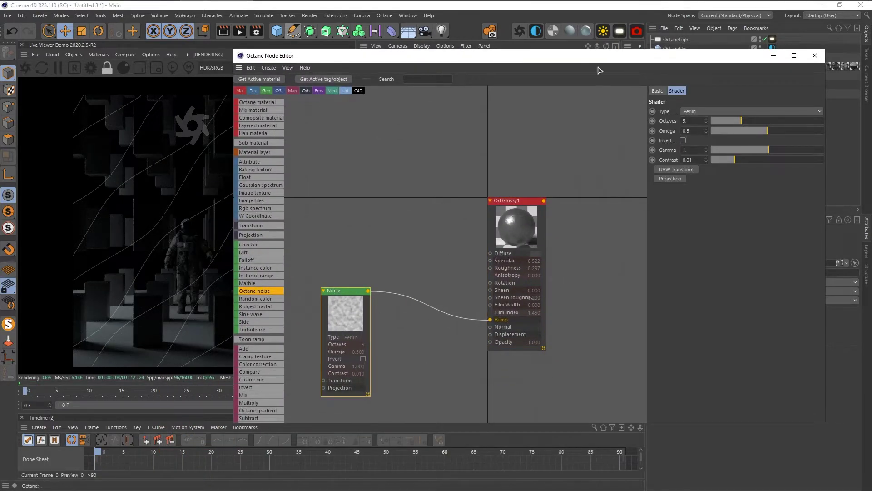
mouse_move(598, 60)
mouse_down()
mouse_move(600, 73)
mouse_move(612, 67)
mouse_up()
click(695, 177)
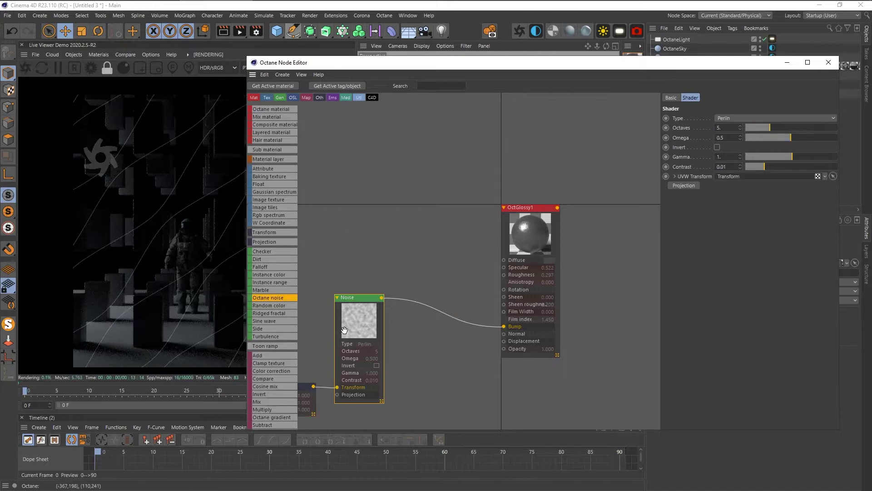
- Try the Turbulence type on the bump noise and switch it to Chips
click(753, 120)
click(745, 138)
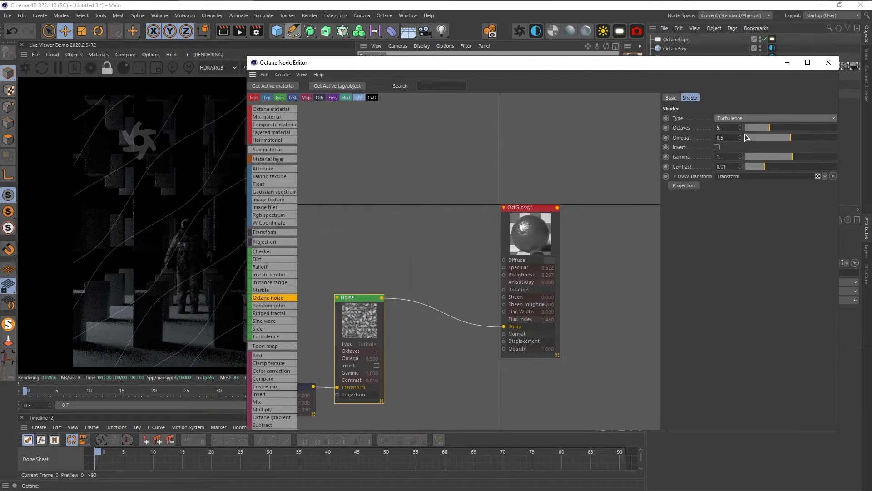
click(729, 120)
click(724, 157)
scroll(435, 302, up, 3)
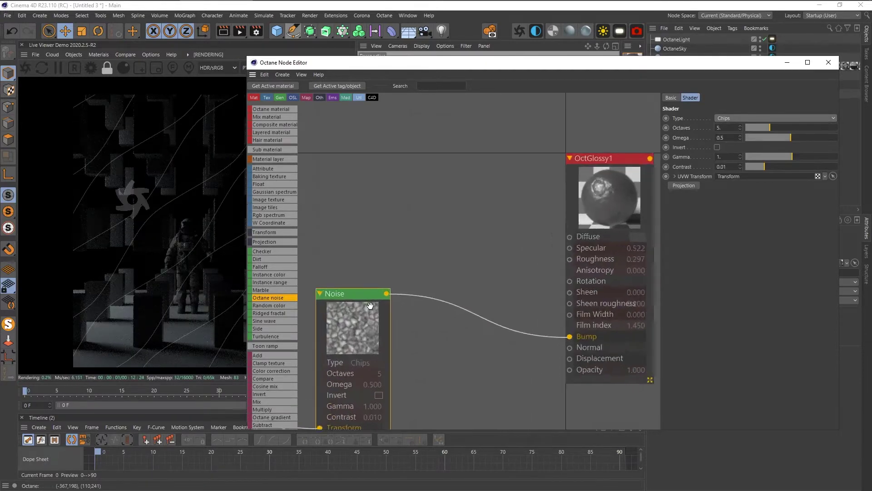
scroll(472, 261, down, 2)
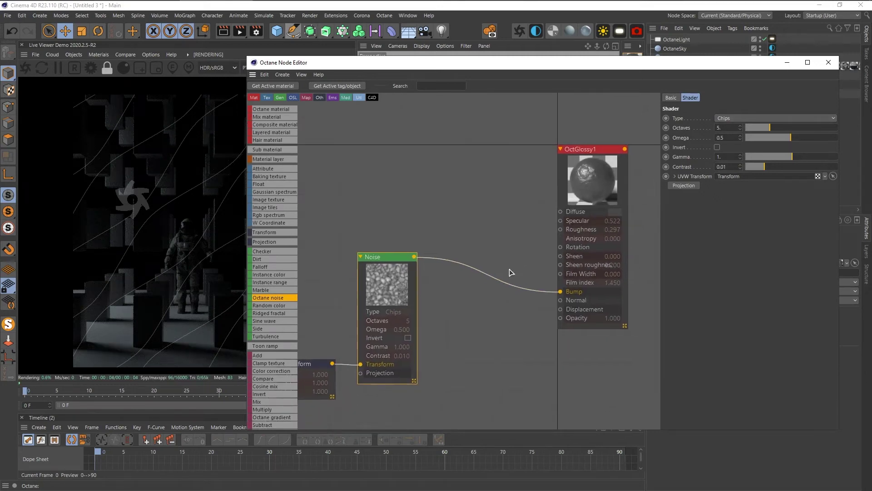
- Set the noise's octaves to 12, gamma to about 1.29 and contrast to about 1.465, and also connect it to Roughness
drag(767, 169, 805, 168)
drag(774, 129, 813, 128)
mouse_move(795, 156)
mouse_down()
mouse_move(811, 155)
mouse_move(794, 159)
mouse_up()
drag(414, 257, 560, 230)
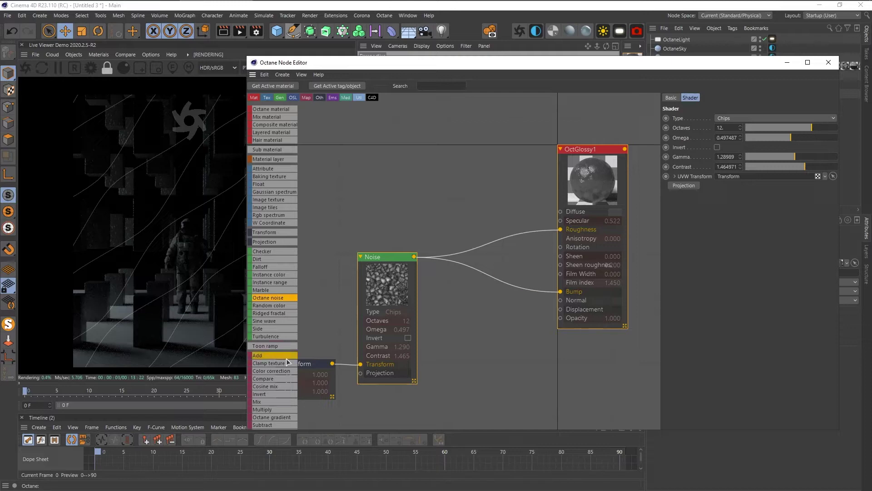
- Set the projection of the Cloner's material tag to Cubic
click(309, 365)
drag(635, 67, 488, 224)
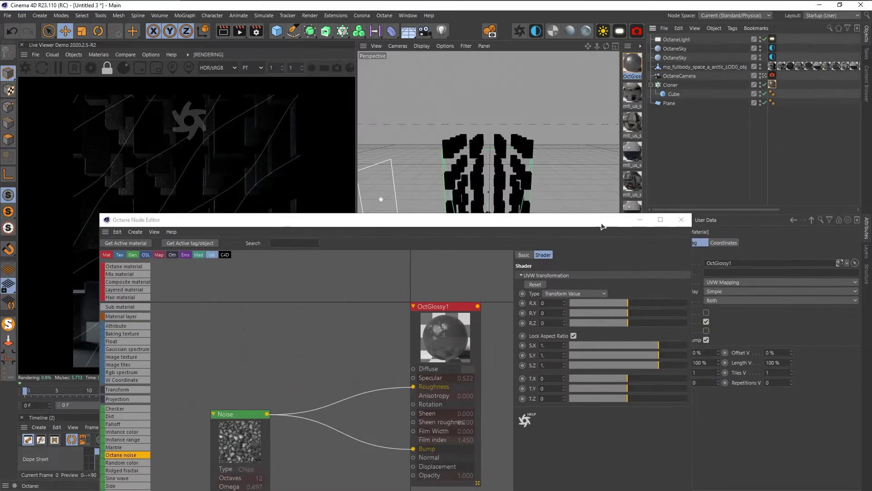
drag(601, 225, 512, 228)
click(744, 283)
click(735, 333)
- Scale the noise's UVW transform uniformly to about 0.536 with the aspect ratio locked
drag(309, 223, 639, 59)
drag(722, 59, 648, 57)
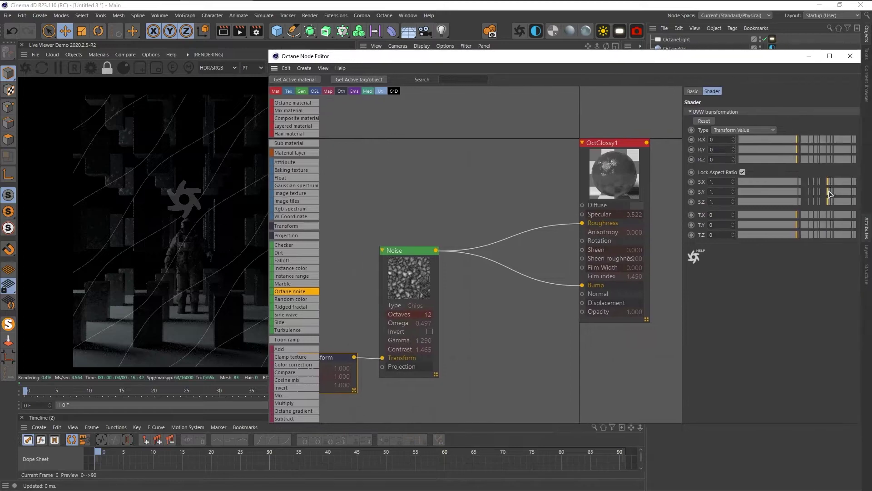
drag(801, 182, 822, 188)
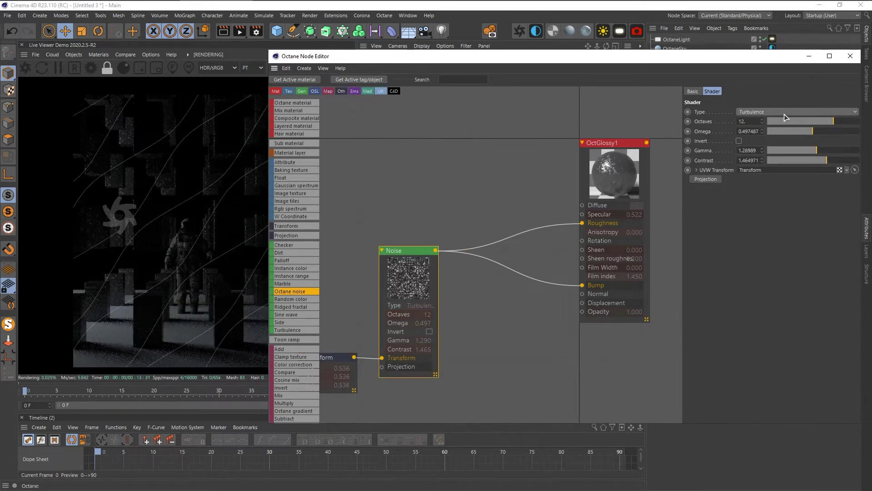
- Set the noise type to Turbulence with omega about 0.467, gamma about 1.868 and contrast about 0.517
scroll(784, 114, up, 1)
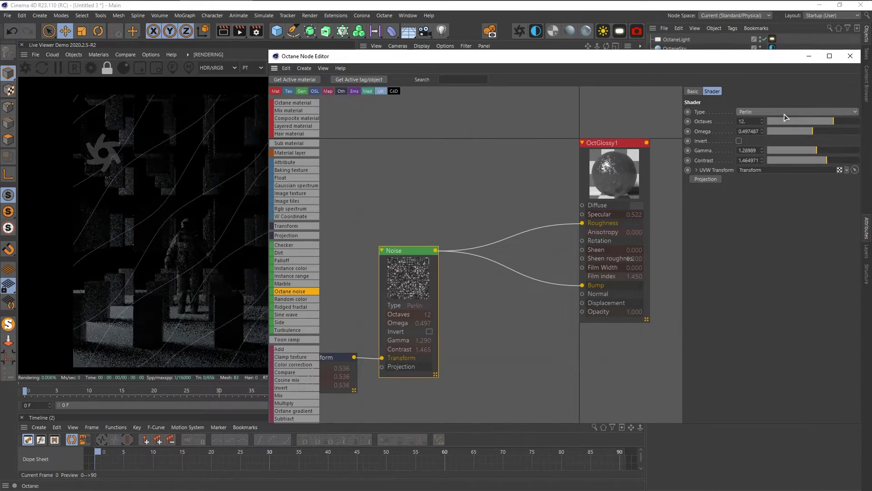
click(774, 114)
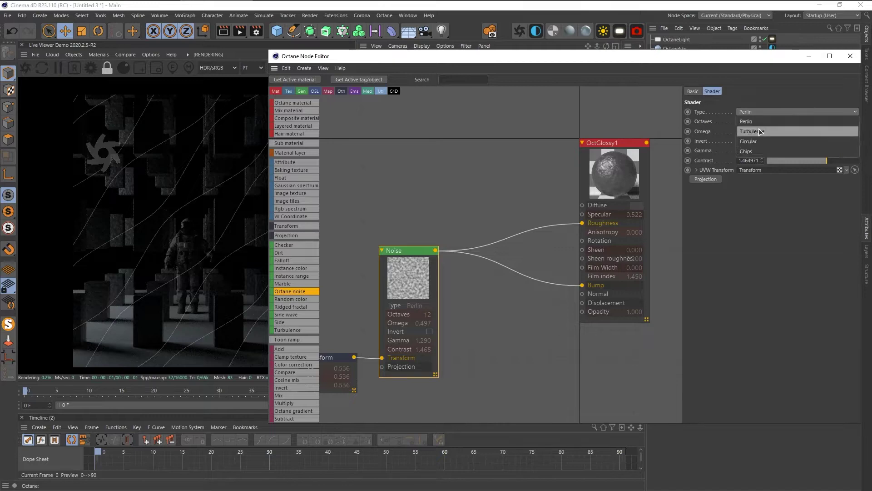
click(762, 131)
mouse_move(820, 149)
mouse_down()
mouse_move(819, 161)
mouse_move(803, 164)
mouse_move(818, 163)
mouse_up()
drag(826, 134, 812, 137)
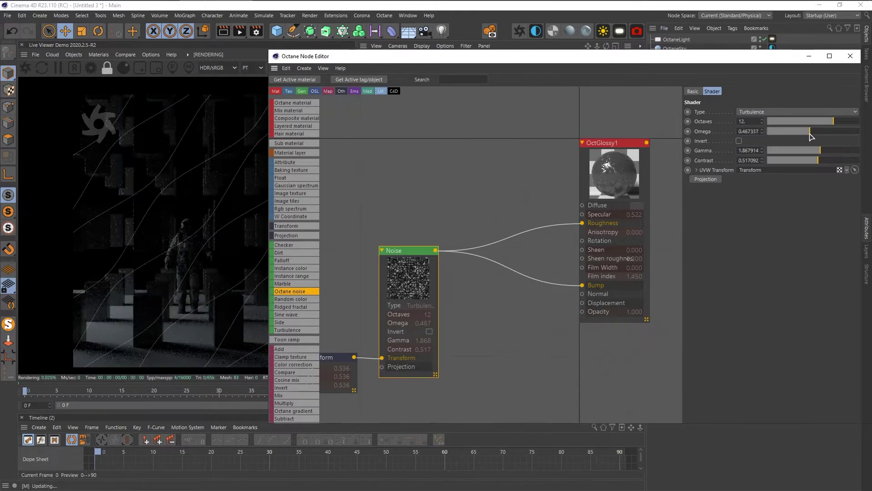
- Disconnect the noise from the material's Roughness input and close the node graph
drag(582, 223, 553, 239)
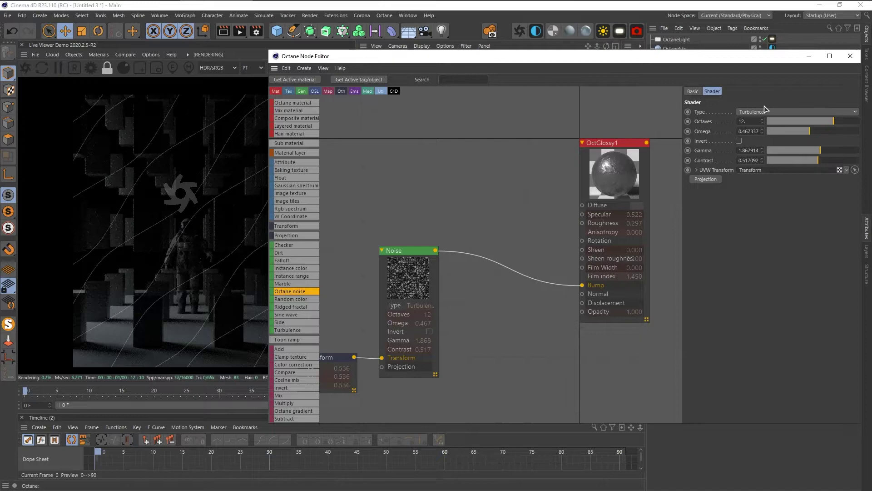
click(851, 56)
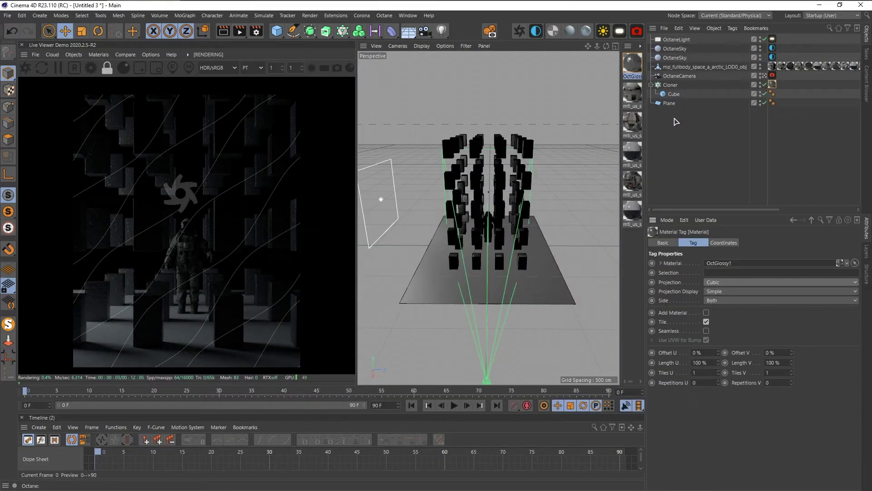
- Examine the block material's bump channel and noise settings against the live render
double_click(629, 70)
click(160, 184)
click(433, 63)
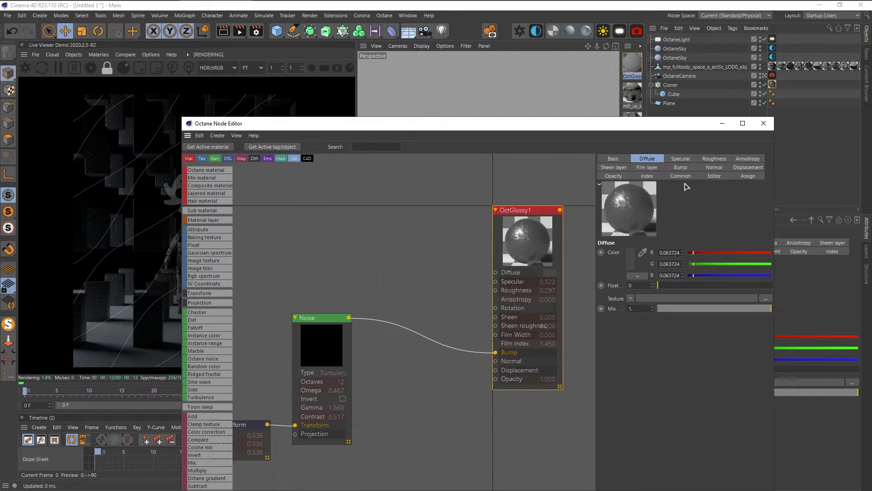
click(680, 167)
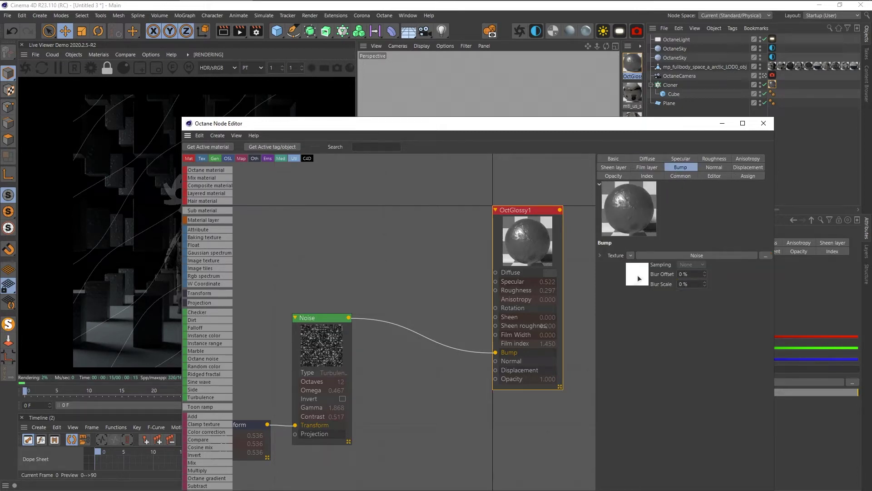
click(386, 347)
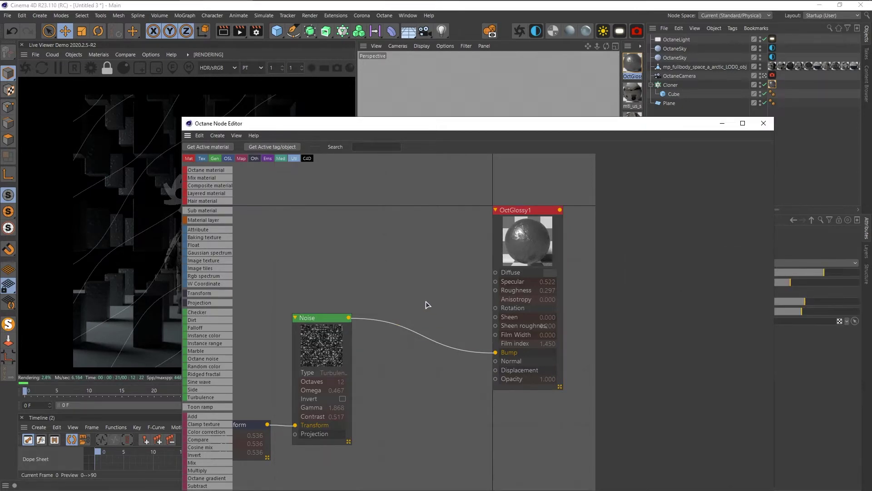
drag(388, 123, 575, 83)
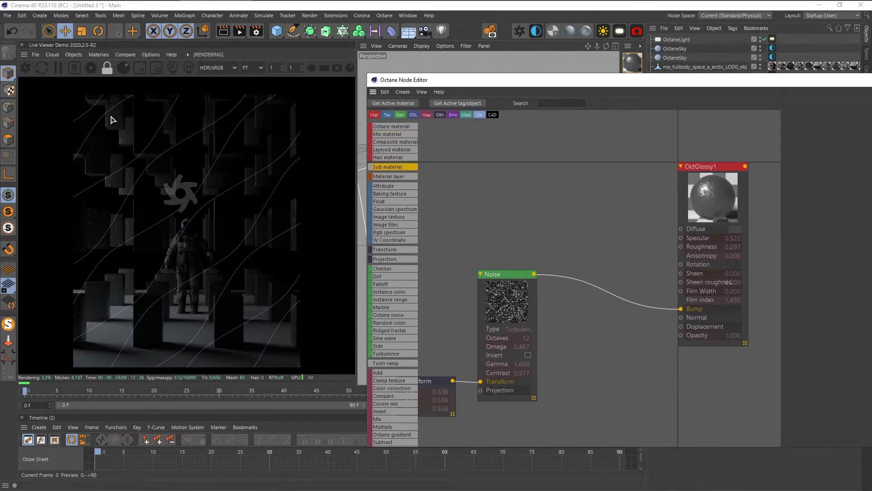
drag(833, 85, 763, 105)
click(859, 99)
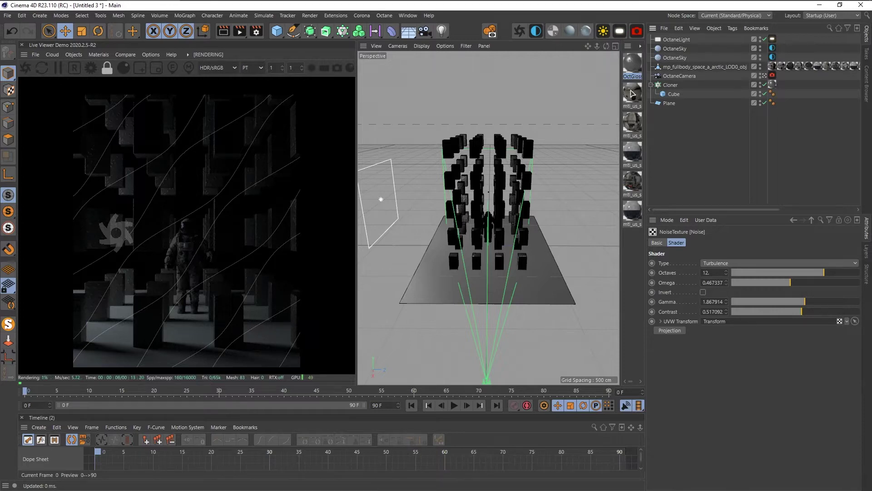
- Create a second Octane Glossy material, apply it to the Plane and open its node graph
double_click(634, 66)
drag(633, 65, 669, 103)
click(160, 184)
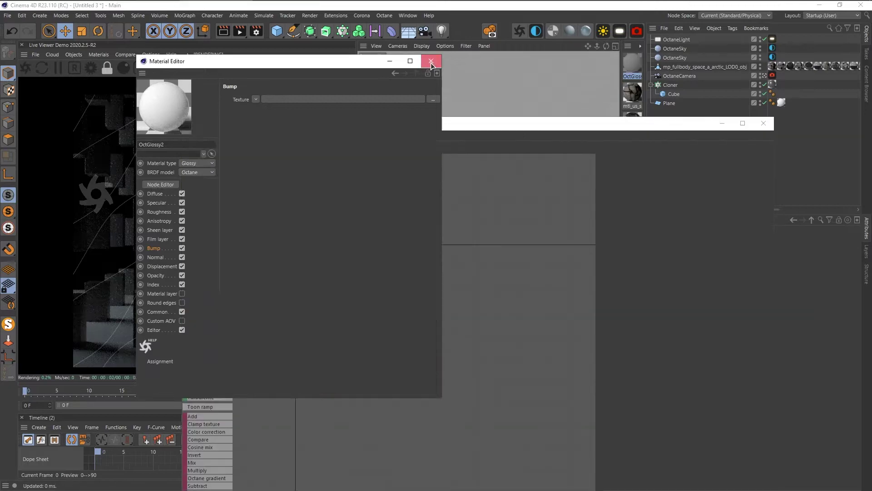
click(431, 60)
drag(449, 124, 405, 63)
middle_drag(309, 203, 462, 199)
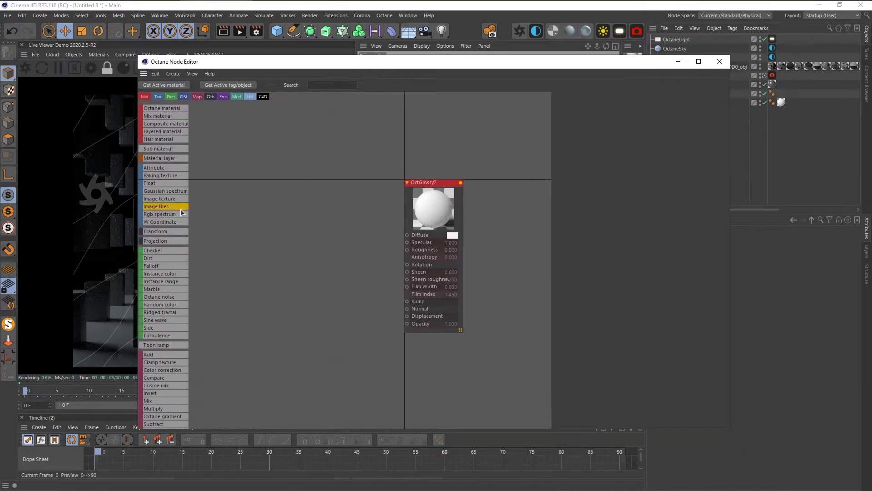
- Add an Image texture node with uhrkaisdy_2K_Displacement.jpg from the snow_pure_uhrkaisdy folder and place it below the material node
drag(261, 249, 262, 249)
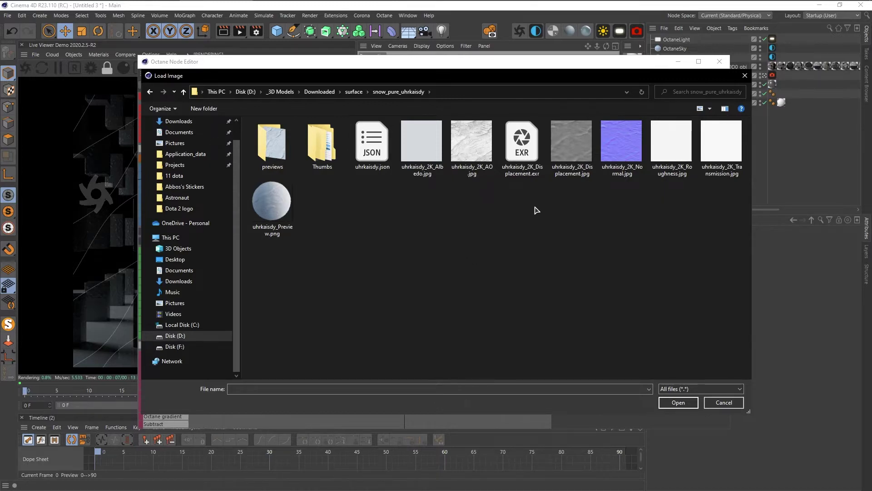
double_click(592, 178)
drag(289, 271, 285, 369)
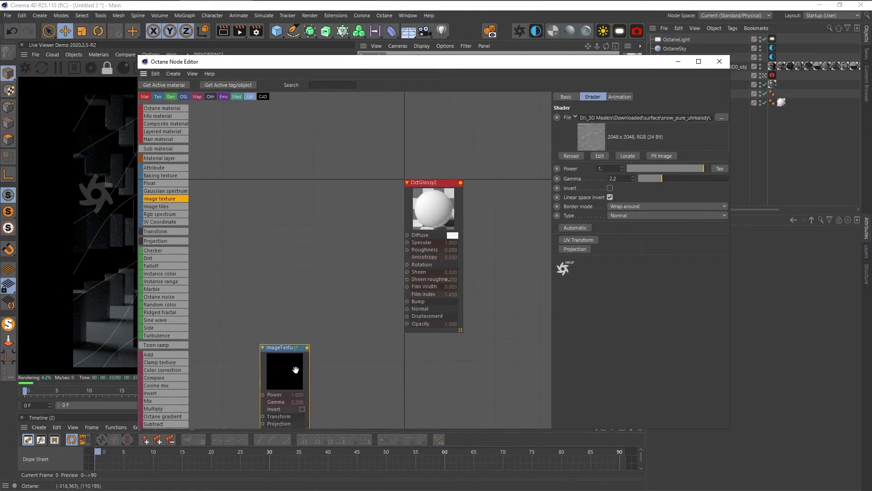
- Add a Displacement node to the plane material and feed the displacement image into its Texture input
click(453, 208)
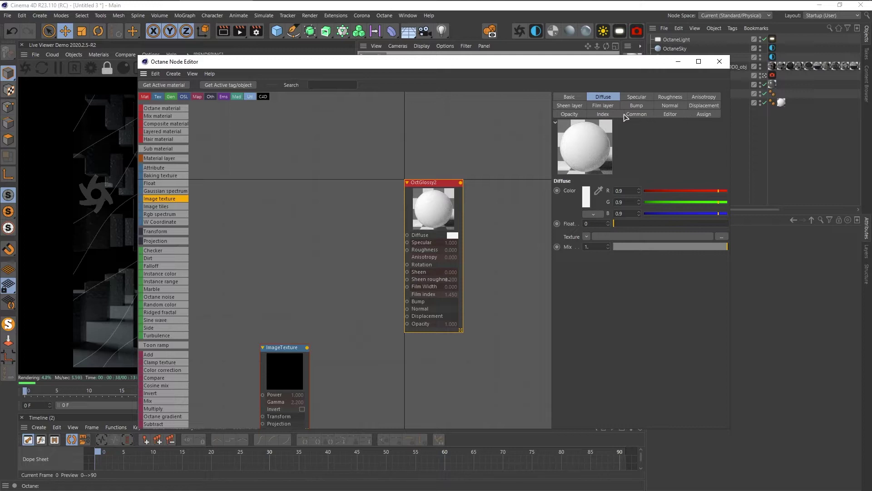
click(708, 108)
click(579, 191)
drag(349, 316, 335, 374)
click(353, 352)
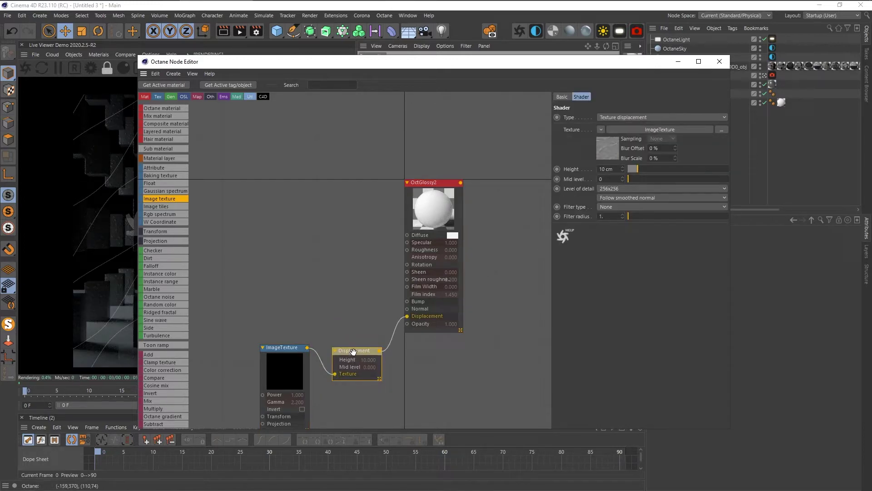
- Raise the texture displacement's level of detail and move the displacement image node lower in the graph
click(625, 189)
click(626, 229)
drag(271, 365, 265, 392)
click(231, 230)
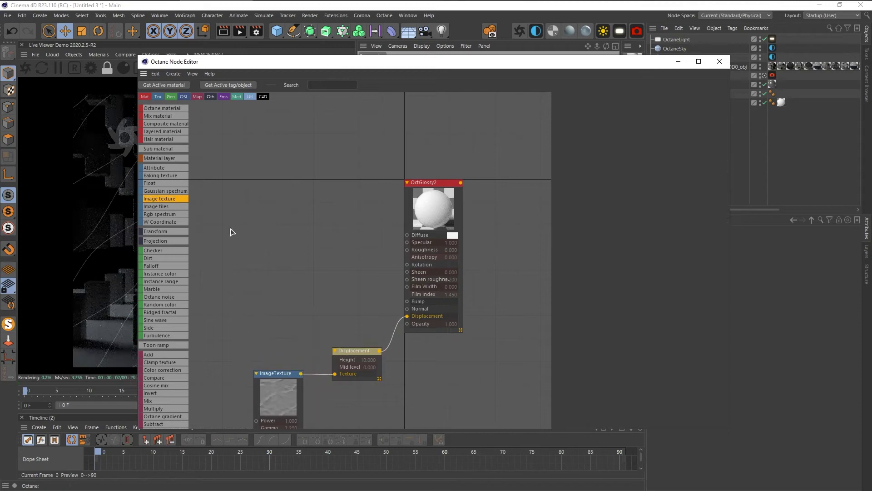
- Add an Image texture node with uhrkaisdy_2K_Normal.jpg to the material's Normal input and place it above the Displacement node
drag(167, 199, 407, 308)
double_click(421, 143)
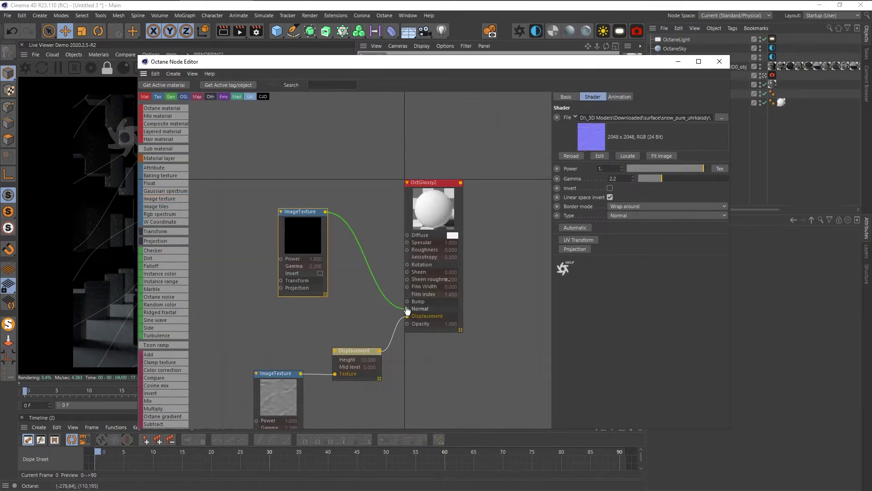
drag(303, 236, 274, 292)
click(231, 245)
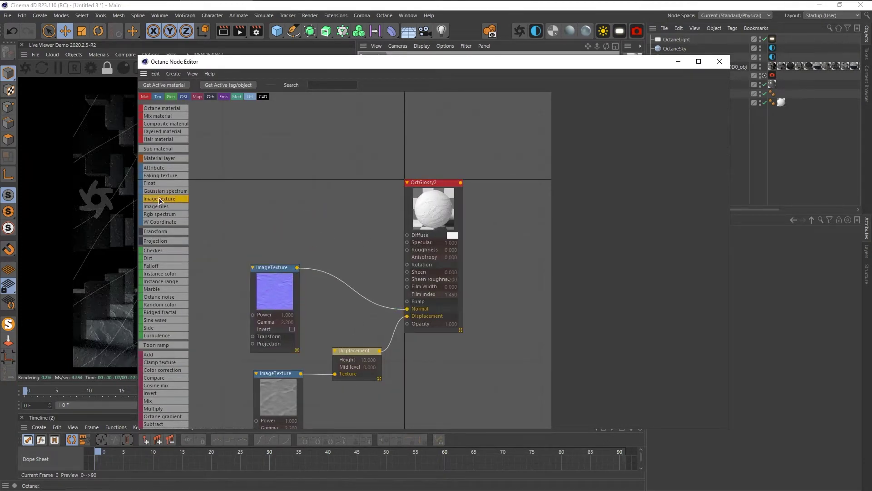
- Add an Image texture node with uhrkaisdy_2K_Roughness.jpg to the Roughness input and place it above the normal map node
drag(160, 200, 281, 208)
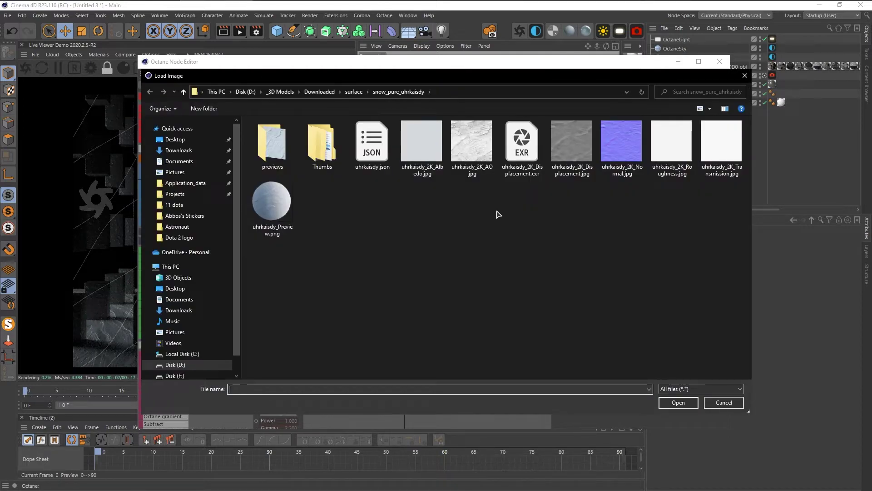
double_click(671, 141)
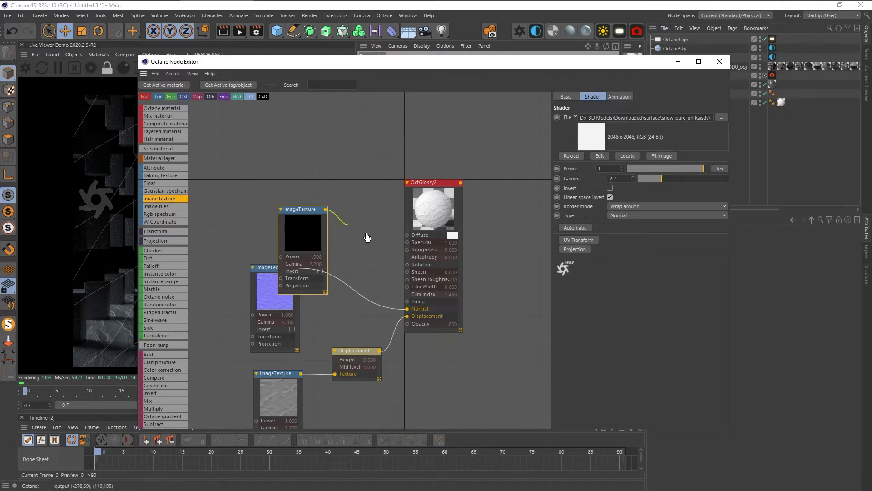
drag(368, 237, 407, 249)
drag(295, 233, 263, 191)
click(321, 249)
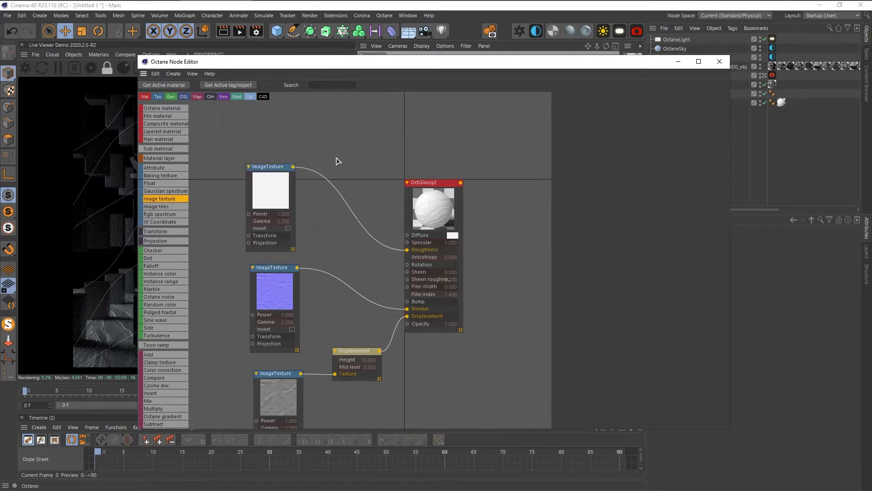
- Add an Rgb spectrum node and connect it to the plane material's Diffuse input
text(cRG)
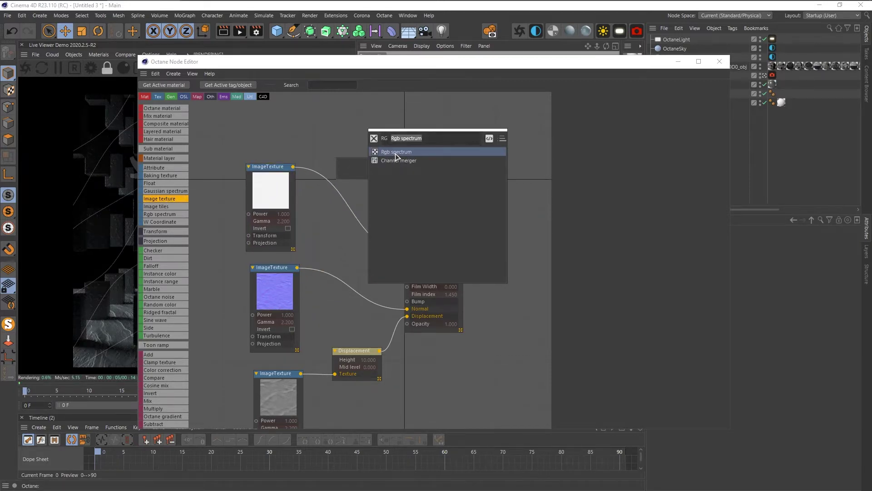
double_click(396, 154)
drag(407, 237, 407, 235)
drag(357, 161, 349, 162)
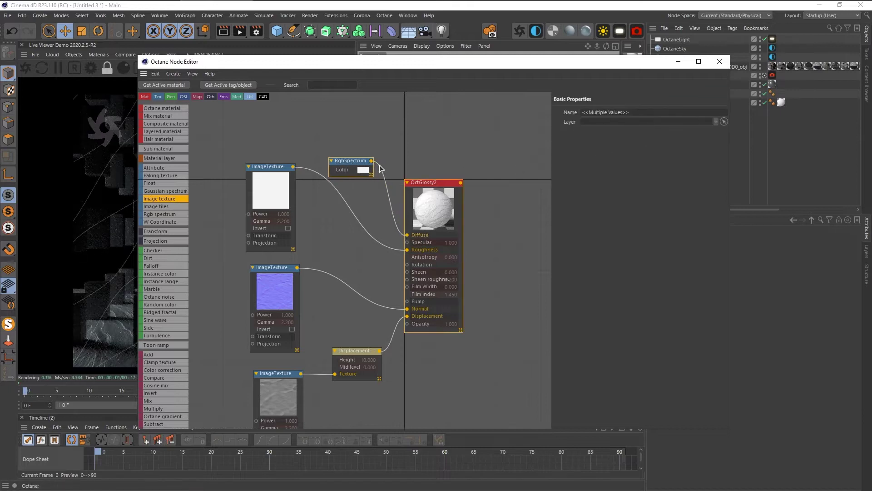
- Set the RgbSpectrum color to a dark grey with R, G and B at 0.015325
click(351, 161)
click(582, 124)
click(545, 143)
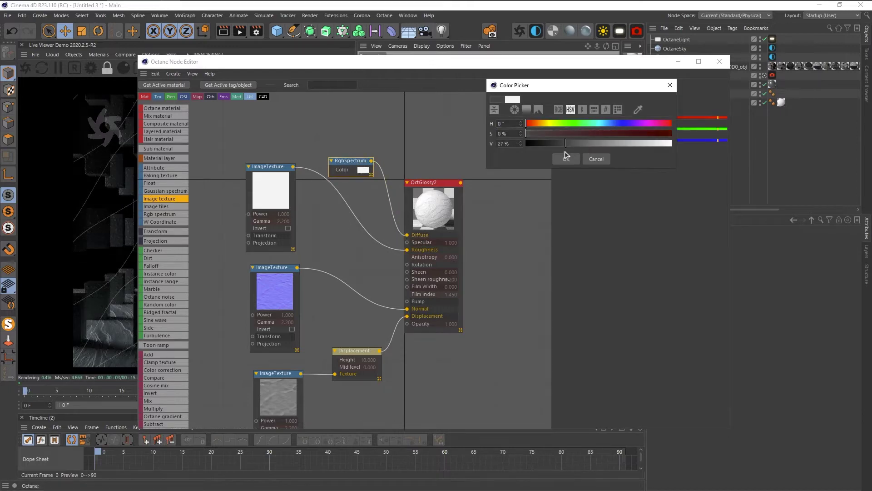
click(577, 159)
- Move the node editor off the render preview and add one Transform node feeding the roughness, normal and displacement images
drag(447, 63, 598, 65)
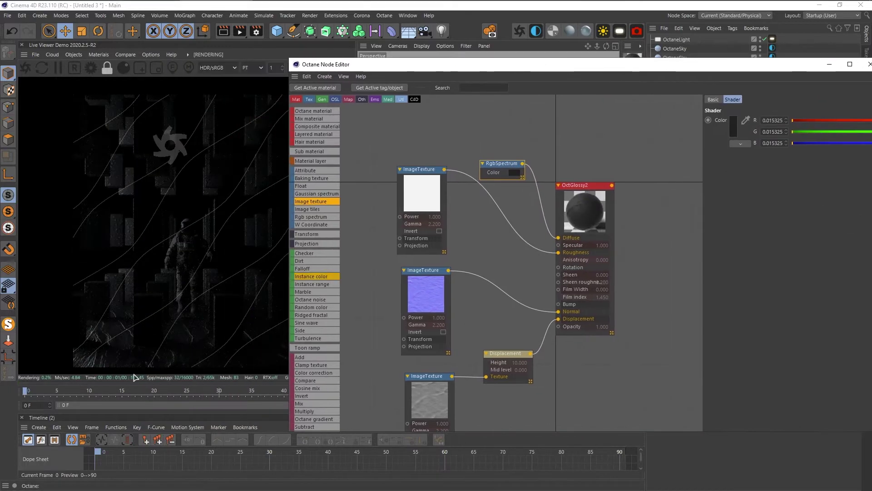
drag(662, 69, 620, 38)
click(389, 178)
click(687, 211)
scroll(339, 291, down, 1)
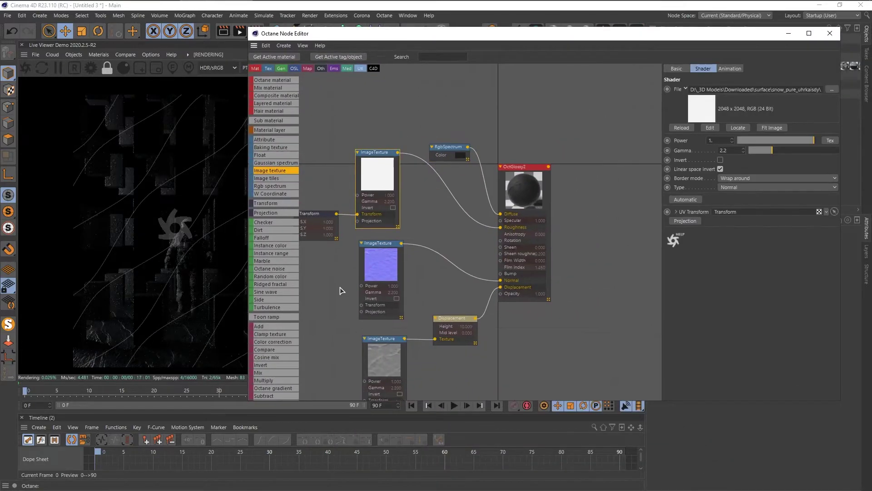
middle_drag(339, 291, 390, 251)
drag(360, 178, 316, 219)
drag(408, 267, 411, 266)
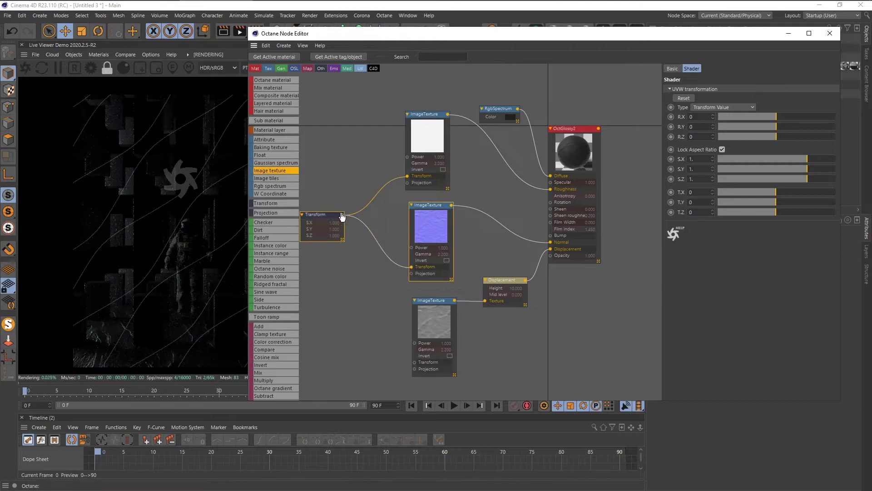
drag(409, 358, 414, 362)
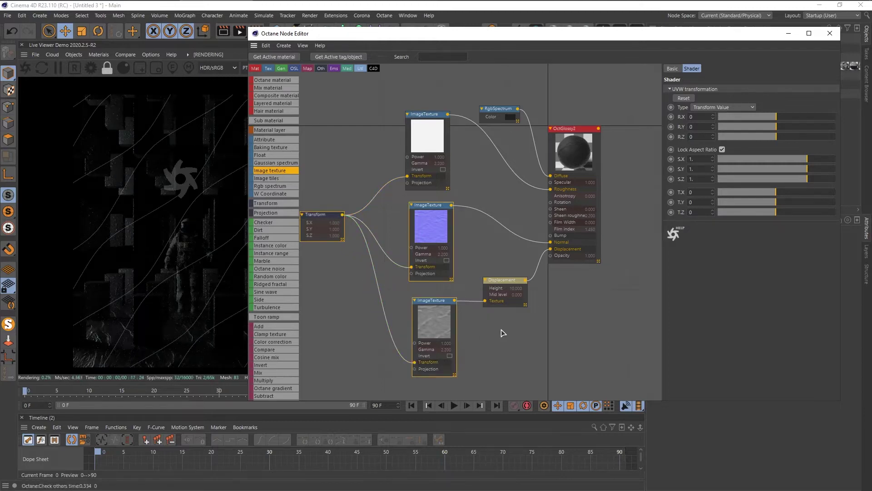
click(536, 332)
- Move the roughness image node aside and disconnect it from the material's Roughness input
click(575, 153)
click(415, 139)
drag(424, 139, 386, 144)
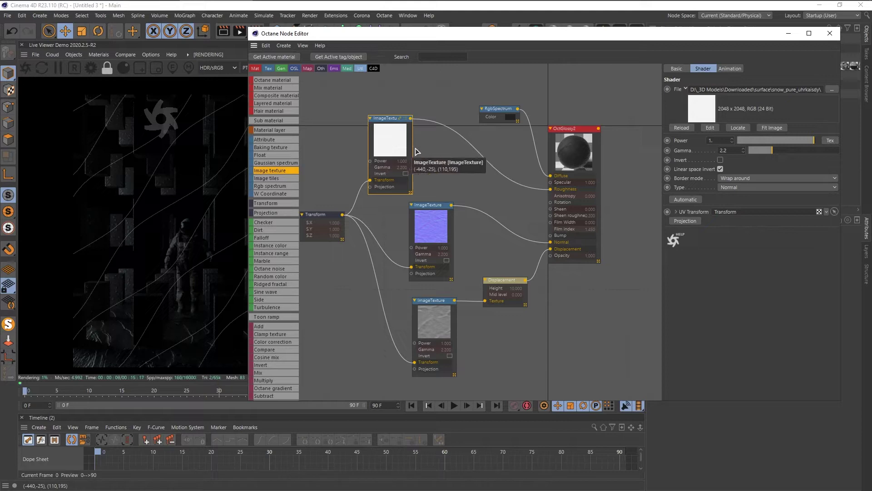
drag(550, 189, 526, 194)
- Adjust the plane material's Index and set its Roughness float to 0.192
click(571, 153)
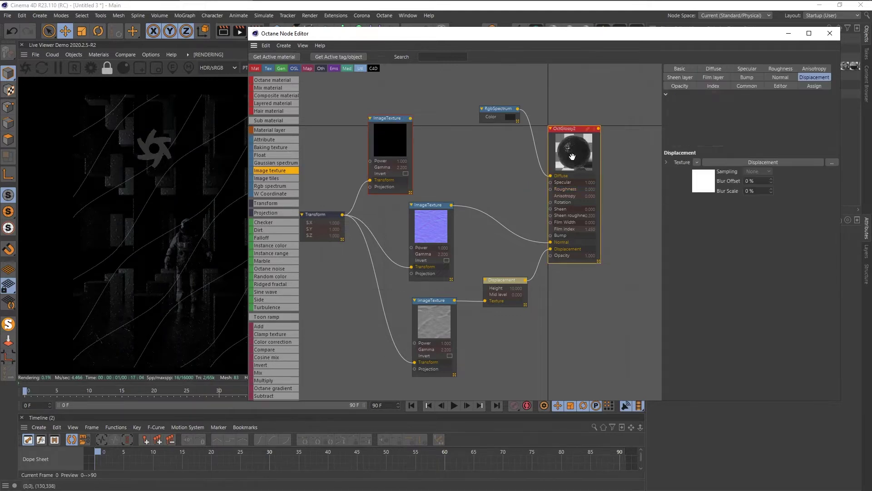
click(714, 85)
drag(734, 164, 734, 164)
click(781, 69)
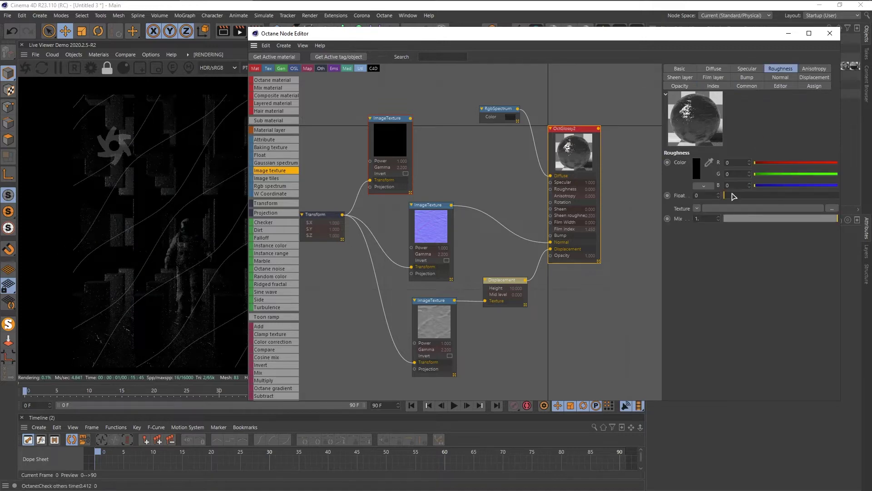
drag(732, 194, 745, 196)
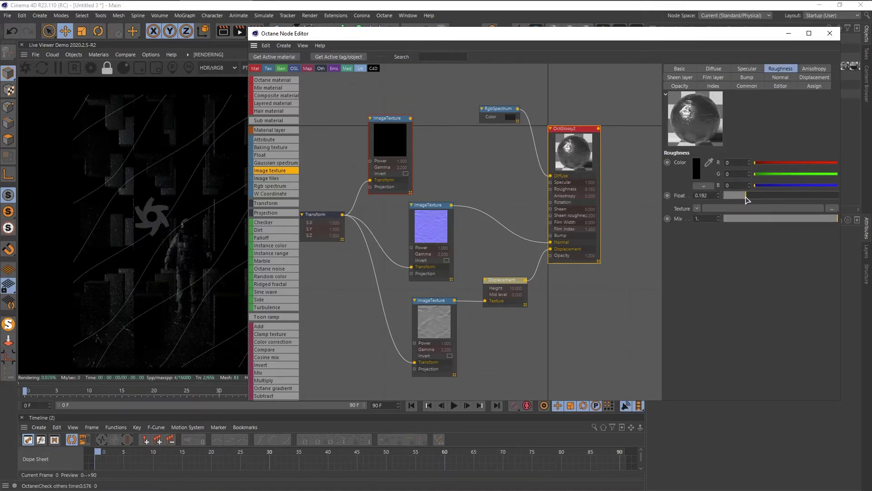
- Lower the plane material's Specular float to 0.87 and raise its Roughness float to 0.34
click(745, 69)
drag(719, 196, 718, 201)
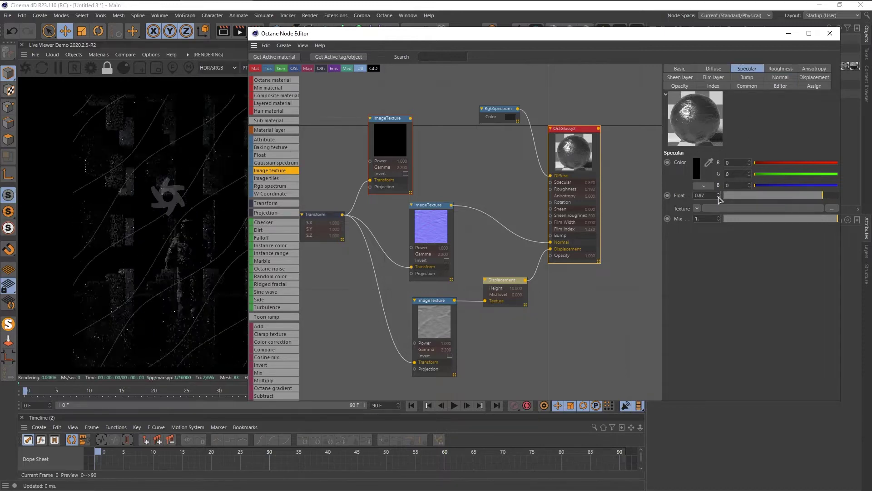
click(780, 69)
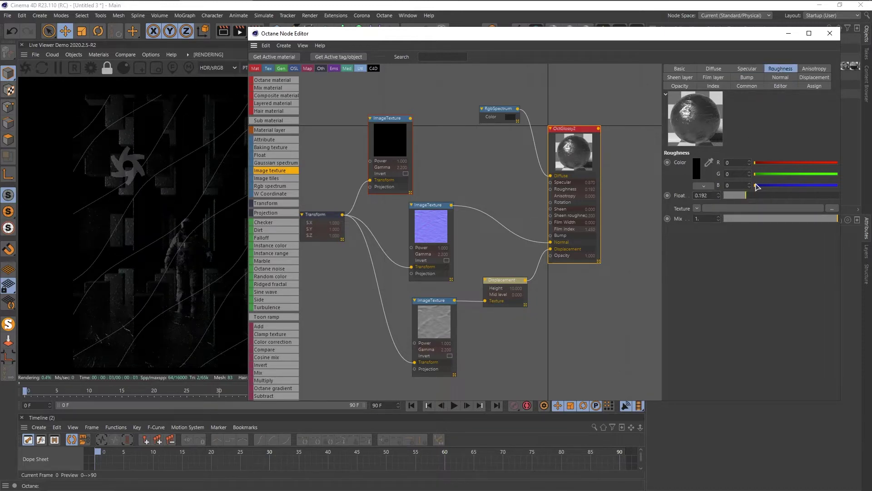
click(763, 195)
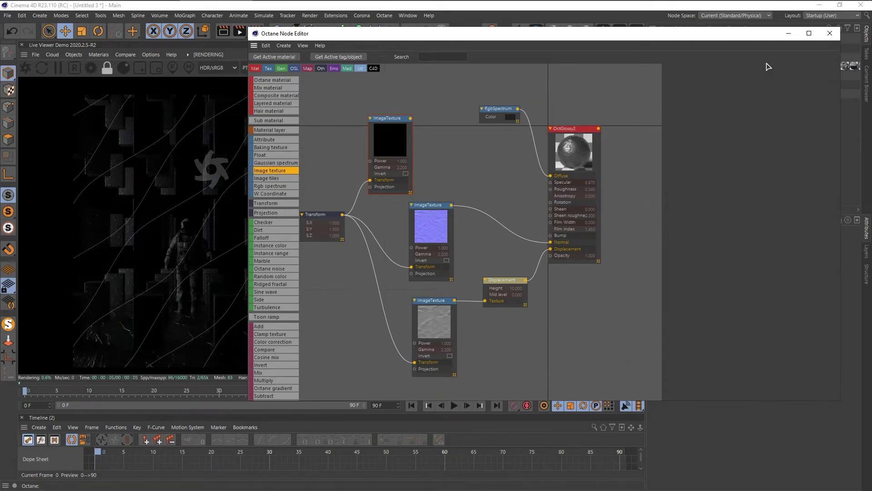
- Adjust the rotation values of the Transform node shared by the snow textures
click(318, 214)
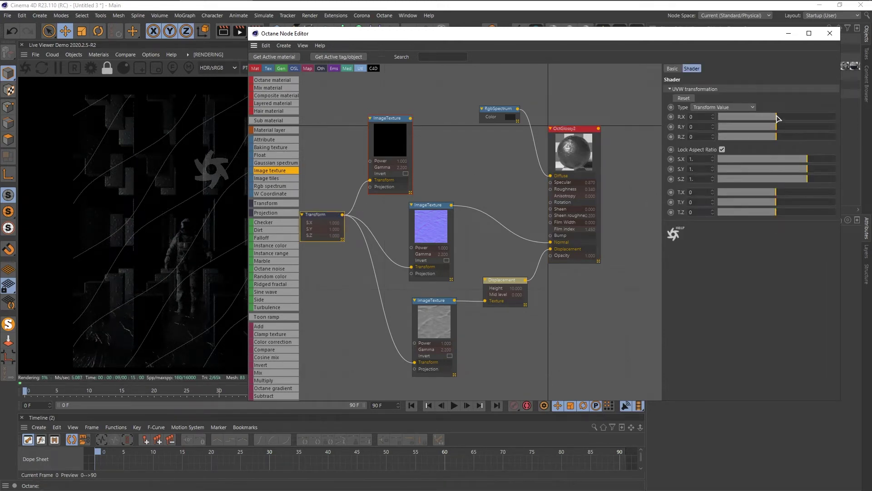
drag(776, 115, 732, 137)
click(784, 127)
- Raise the displacement height to about 16.7 cm and the normal map's power to 1.87
click(493, 288)
click(437, 228)
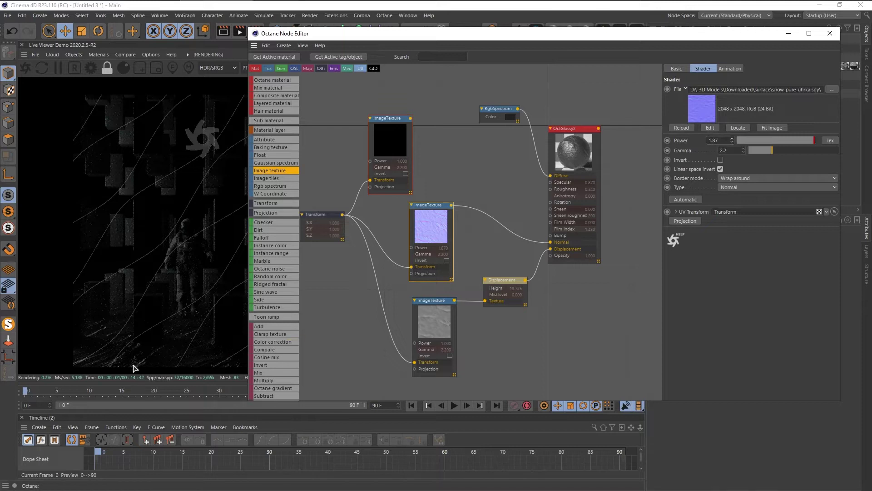
- Set the plane material's Roughness float to 0.56 and darken the RgbSpectrum color to a value of 10%
click(571, 159)
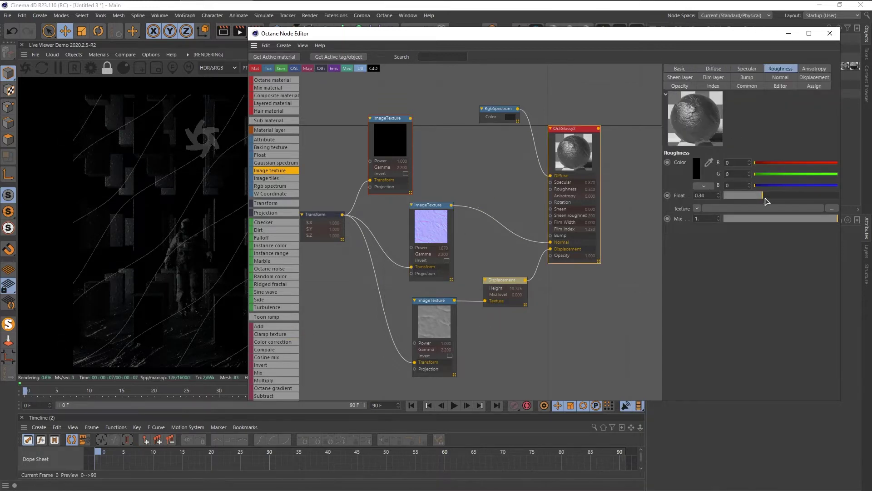
drag(764, 197, 788, 197)
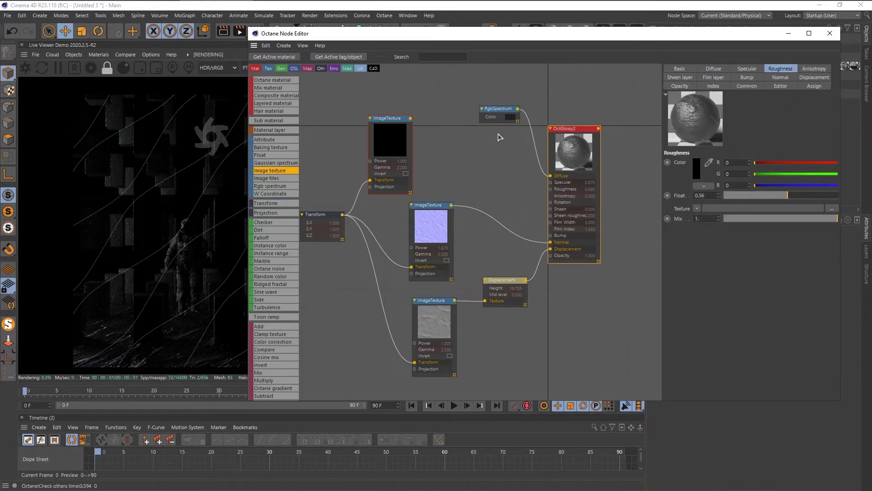
click(496, 111)
click(692, 102)
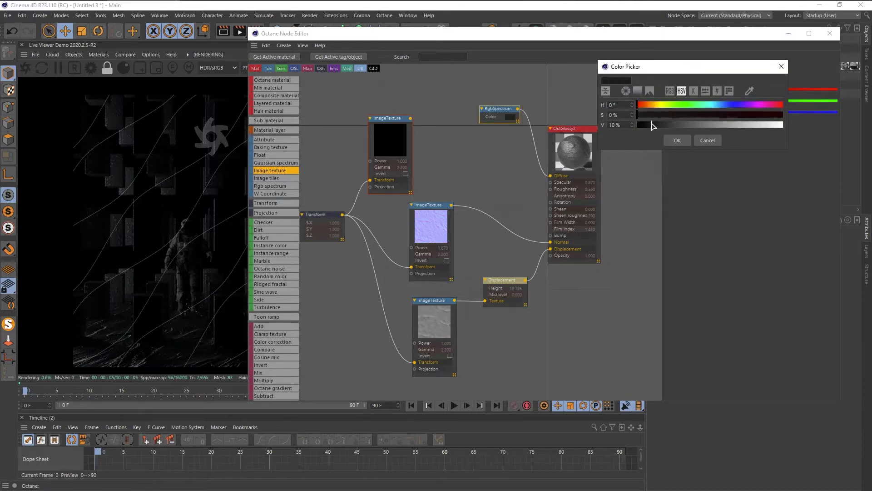
click(677, 140)
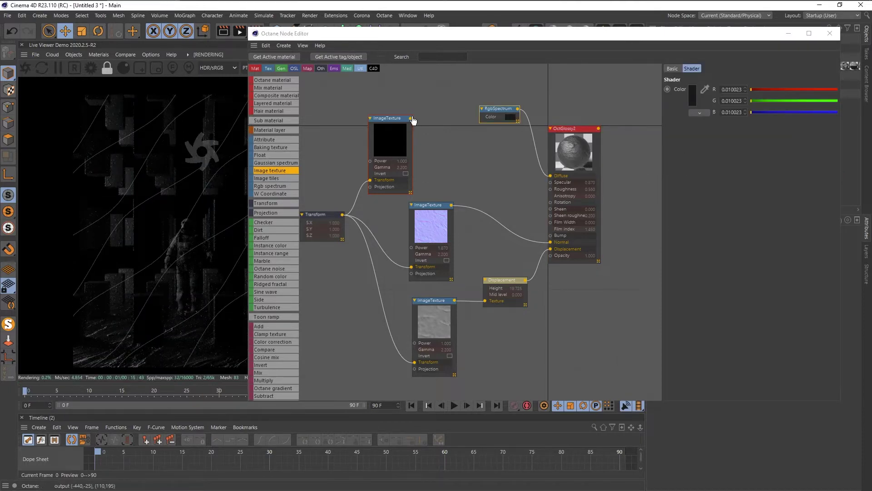
- Reconnect the roughness image to the Roughness input and set the displacement height to 15.596 cm
drag(410, 119, 550, 189)
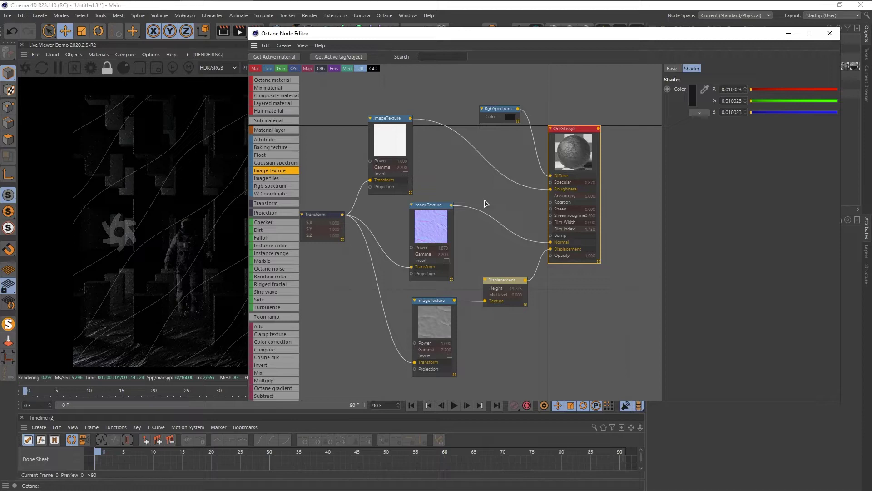
click(503, 282)
drag(757, 141, 753, 142)
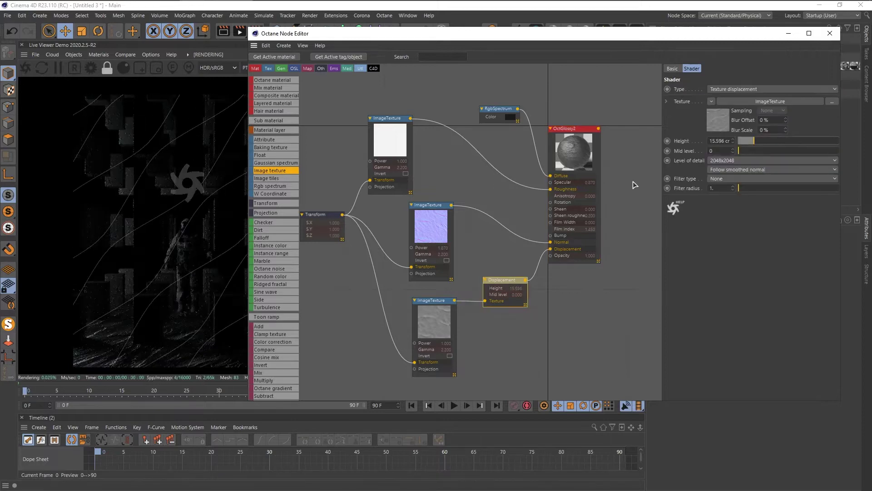
- Reduce the normal map image's power to about 1.07 and close the node editor
click(433, 206)
drag(814, 141, 819, 140)
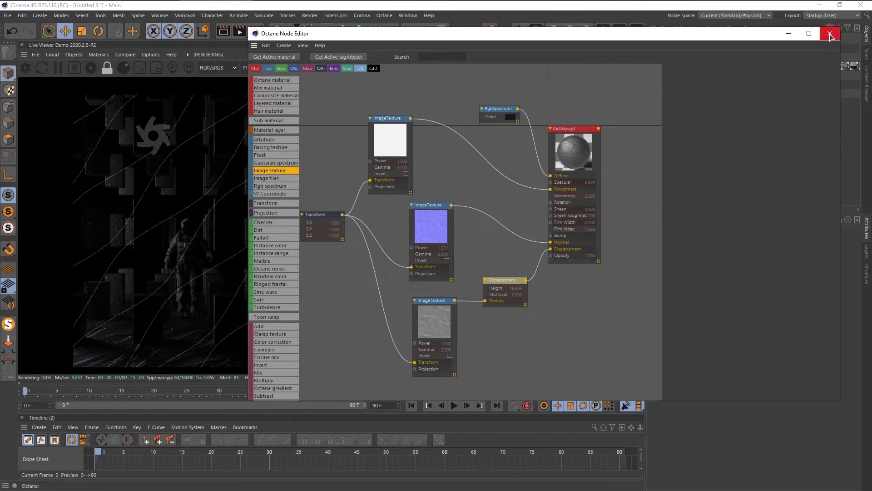
click(830, 33)
- Select the Plane's material tag and set Tiles U and Tiles V to 5
alt+drag(445, 224, 461, 239)
click(773, 85)
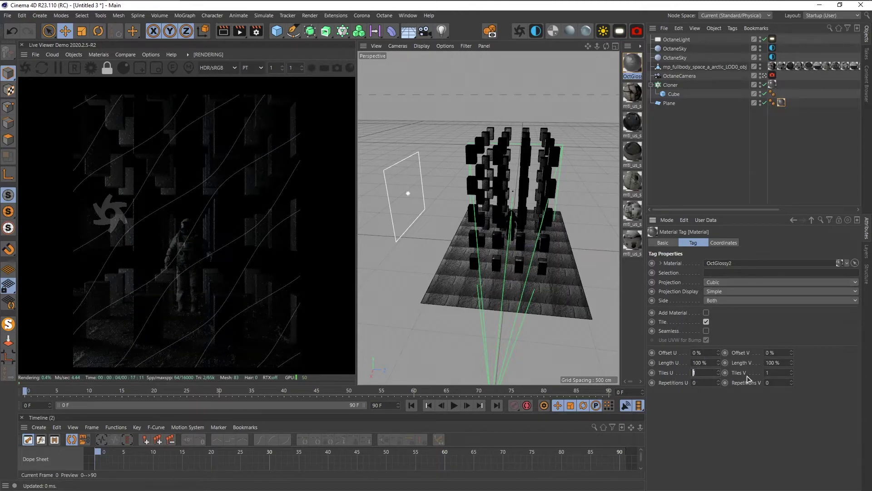
text(5)
key(Return)
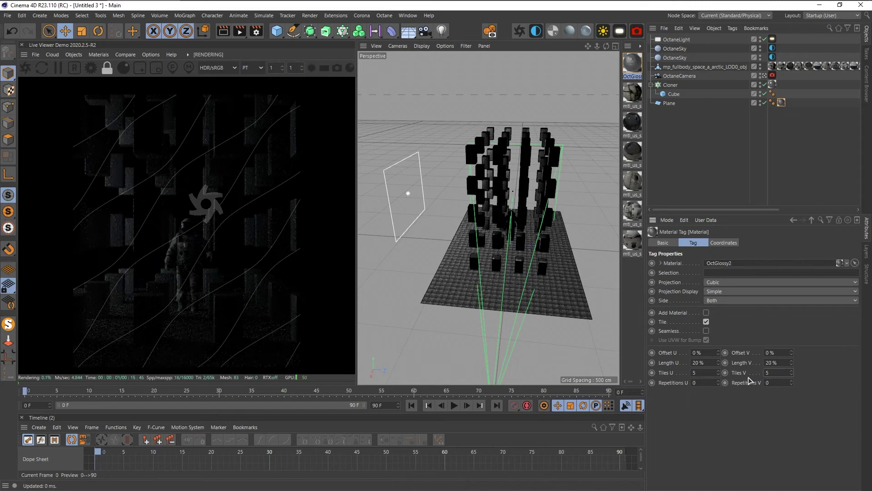
- Set the material tag's Tiles U and Tiles V to 0.5
text(0.5)
drag(774, 373, 748, 378)
text(0.5)
key(Return)
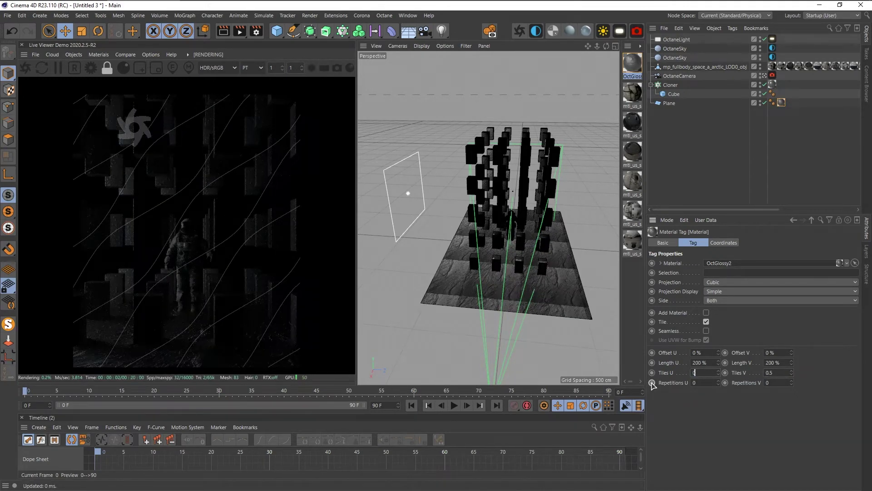
- Enlarge the ground texture by setting Tiles U and Tiles V to 0.4, and deselect the tag
drag(782, 373, 738, 384)
text(0.3)
key(Return)
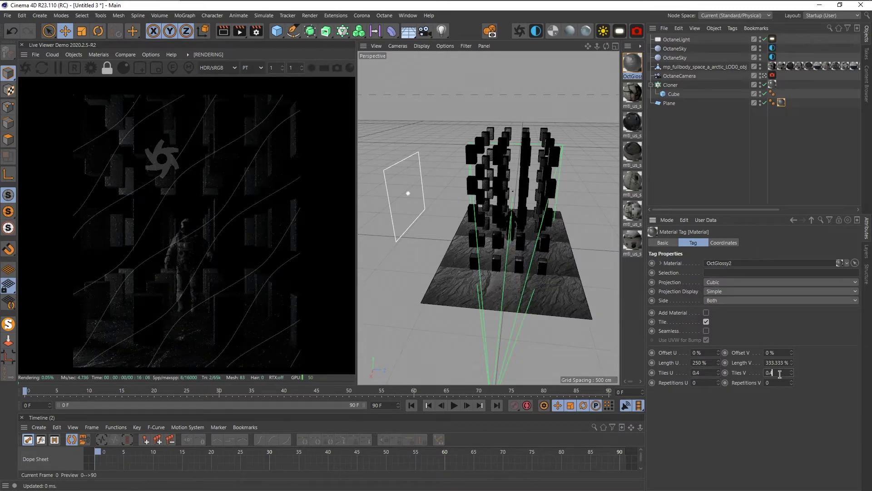
click(691, 171)
- Add an Octane Fog Volume to the scene and disable it in the object list
alt+drag(511, 228, 495, 196)
click(73, 55)
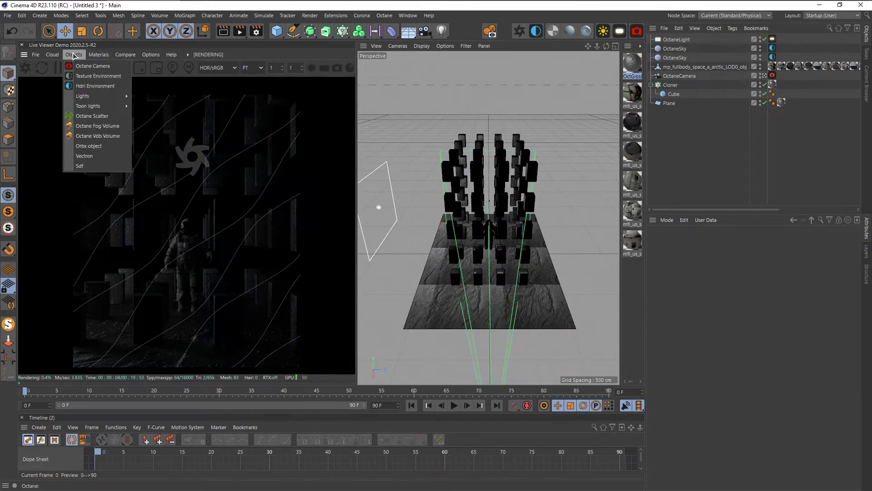
click(87, 131)
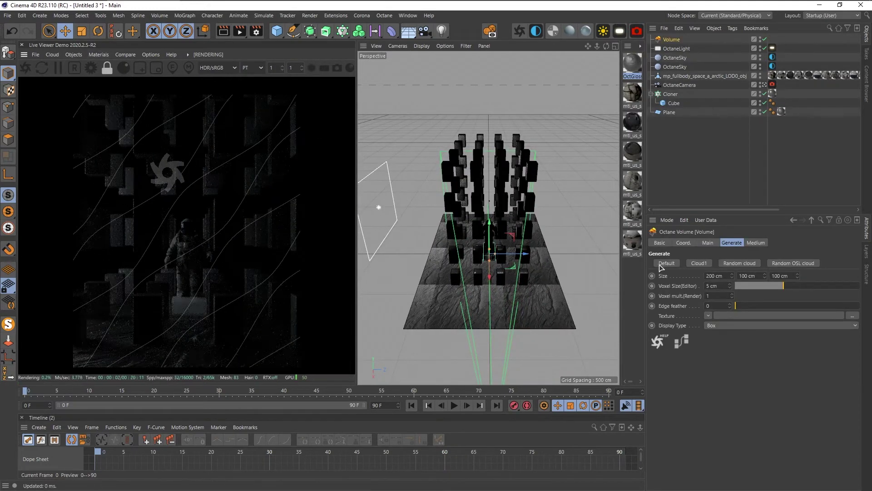
click(764, 40)
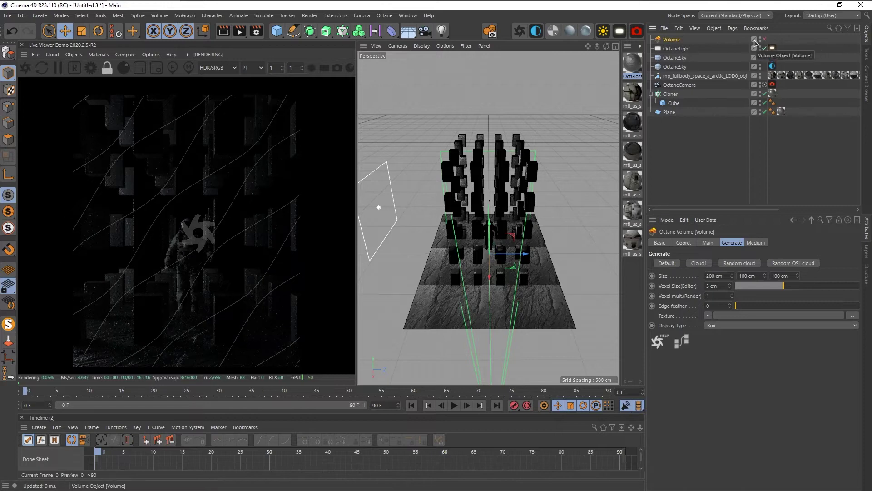
- Enable the fog volume with the live render paused and set its editor voxel size to about 40 cm
scroll(506, 282, up, 5)
alt+drag(506, 282, 609, 381)
click(765, 40)
click(58, 69)
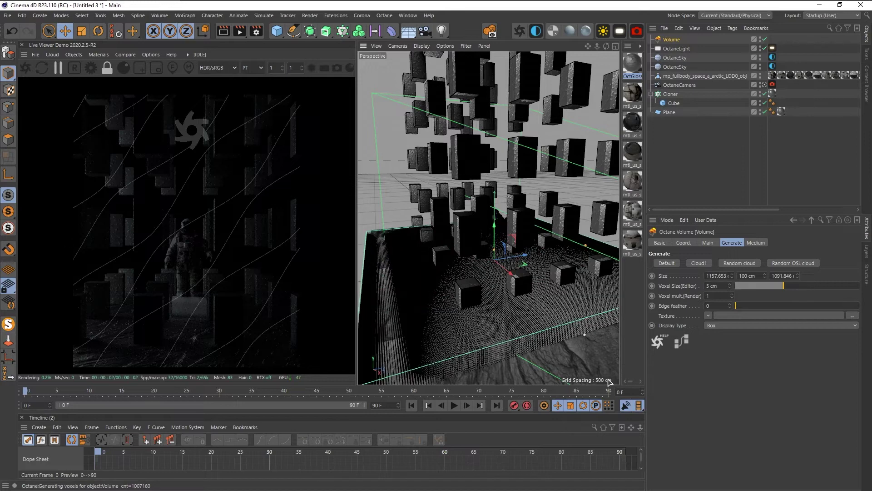
drag(850, 287, 798, 290)
scroll(495, 308, down, 5)
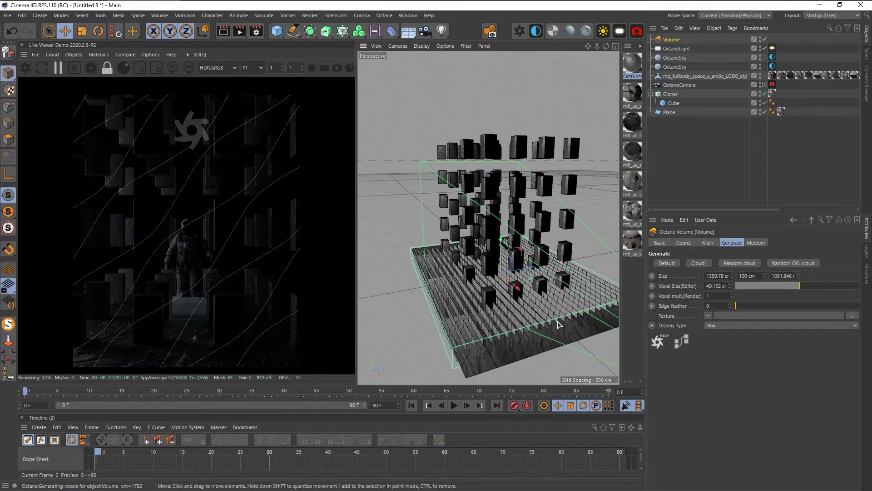
- Stretch the fog volume box in the viewport so it encloses the blocks and the ground plane
drag(557, 321, 560, 326)
key(ctrl+z)
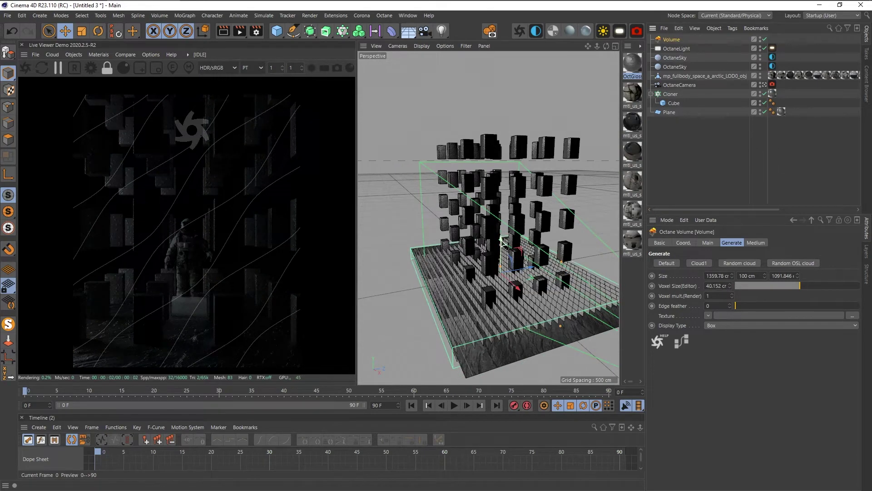
drag(502, 239, 468, 227)
scroll(500, 227, down, 5)
alt+drag(535, 248, 545, 267)
mouse_move(542, 228)
mouse_down()
mouse_move(533, 225)
mouse_move(618, 236)
mouse_move(529, 232)
mouse_up()
- Hide the fog volume in the viewport and, with the live render restarted, set its medium density to about 0.081
click(756, 243)
click(709, 286)
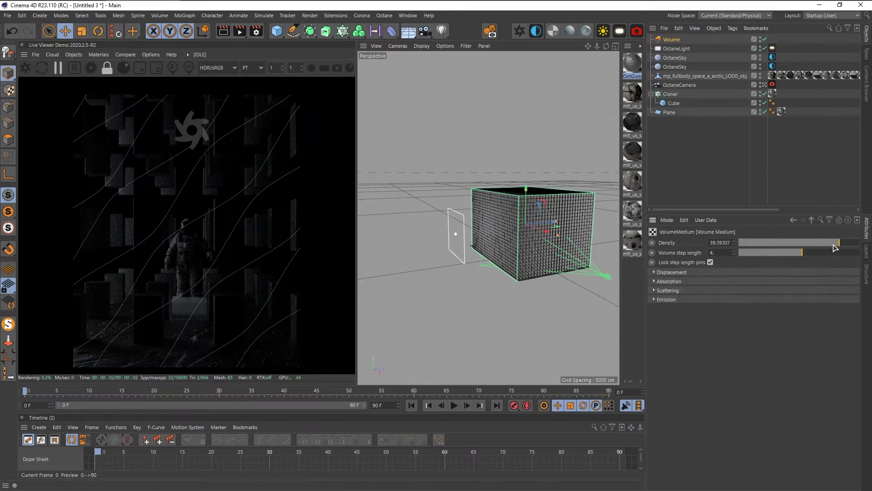
click(763, 39)
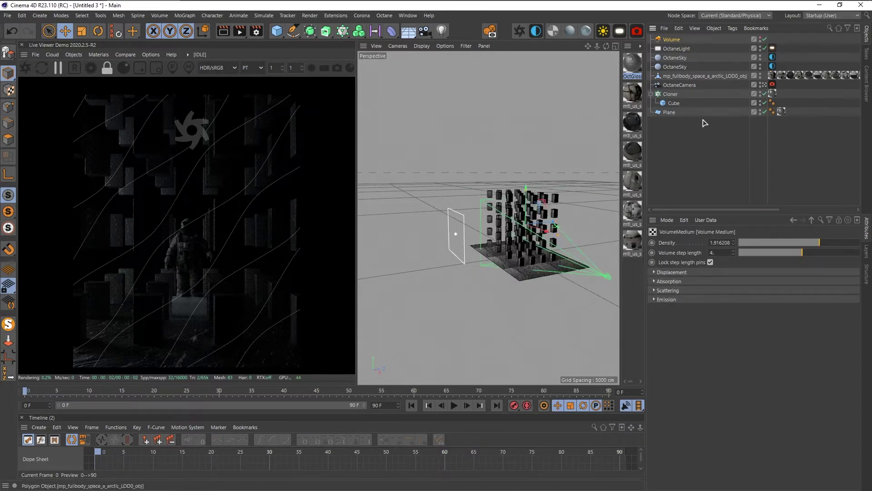
click(25, 69)
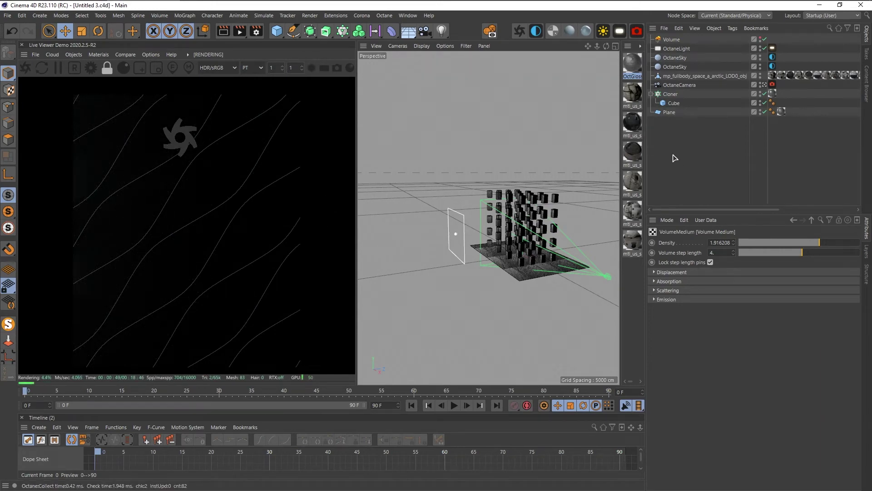
drag(820, 245, 800, 245)
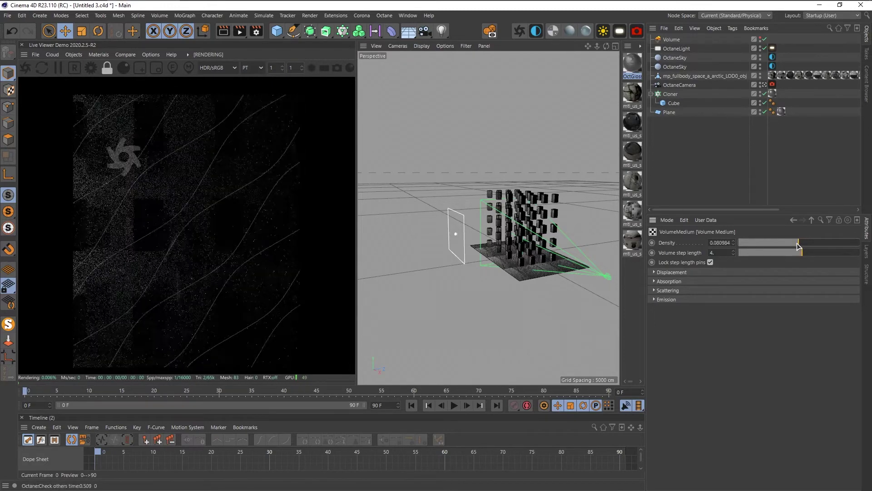
- Set the Octane path tracing kernel's maximum samples to 500 and close the render settings
click(89, 68)
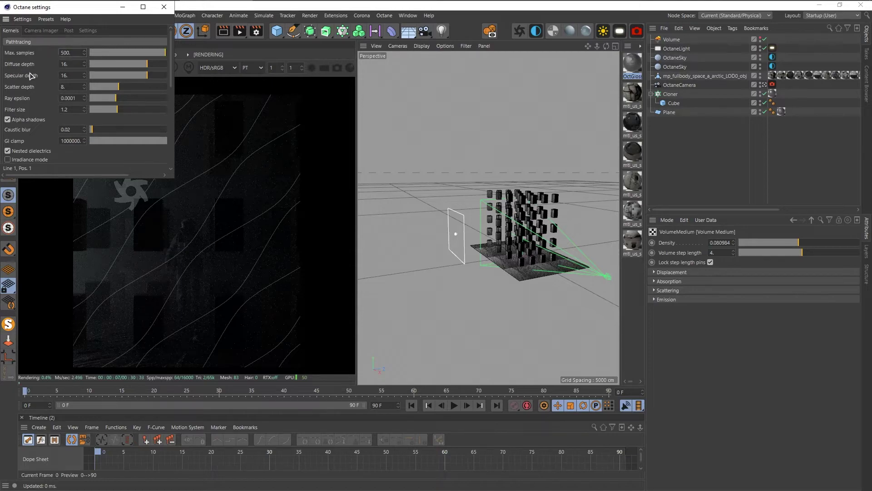
click(164, 7)
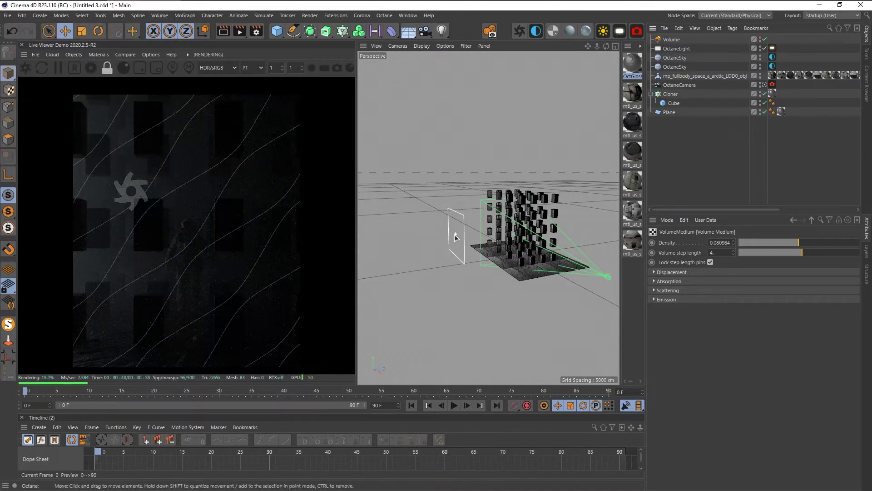
- Select the area light and move it in close beside the block array
drag(456, 236, 547, 255)
scroll(526, 251, up, 4)
drag(488, 204, 543, 267)
alt+middle_drag(543, 264, 467, 271)
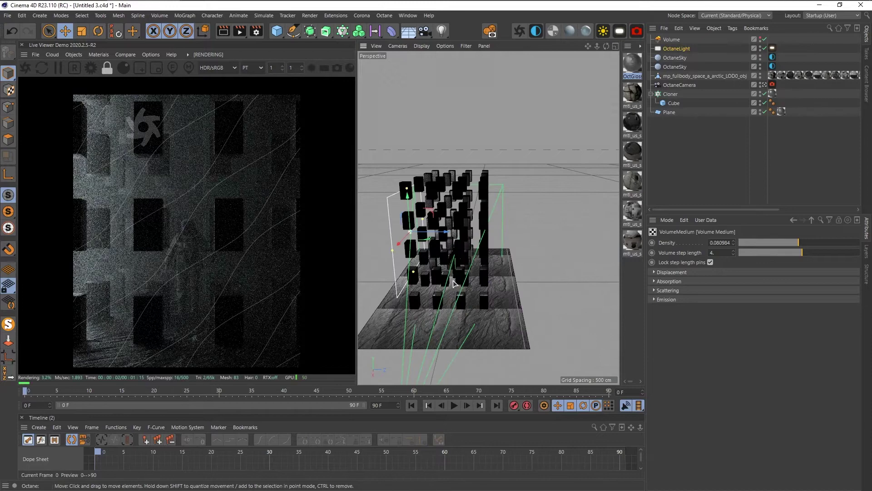
alt+drag(470, 271, 500, 266)
drag(438, 232, 430, 232)
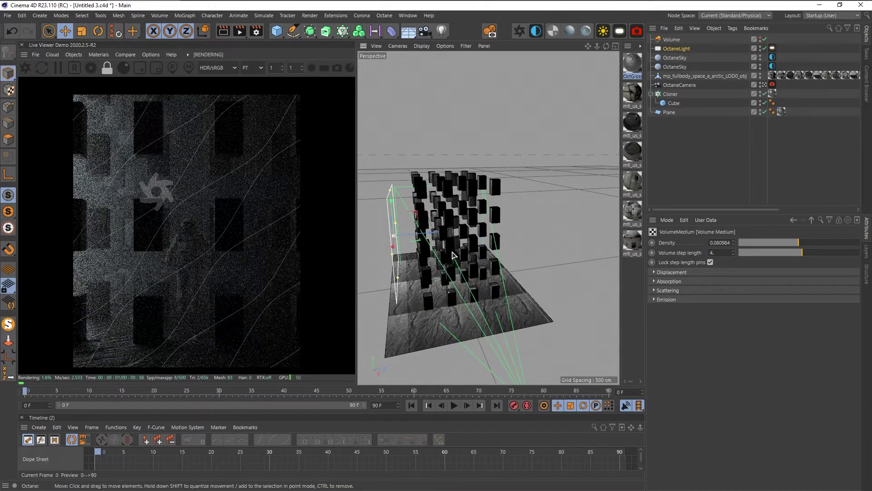
- Shift the area light along the side of the block array and nearer the blocks to brighten the fog
alt+drag(452, 251, 466, 248)
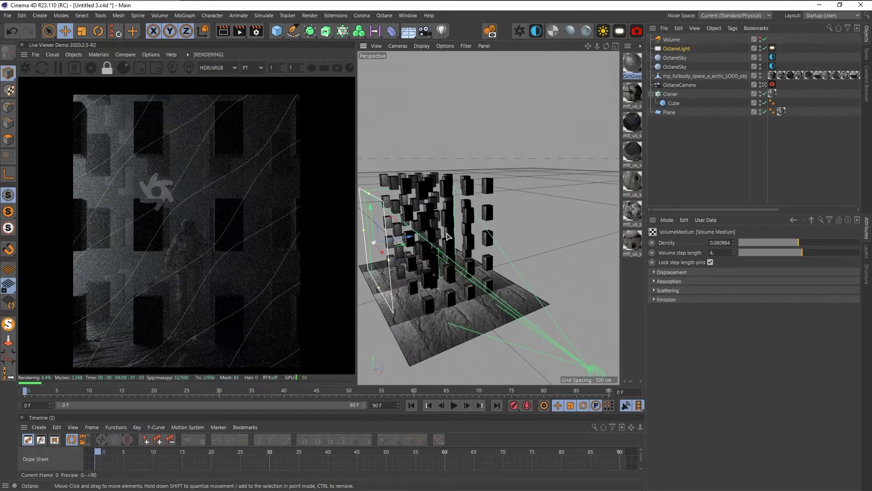
drag(388, 245, 383, 248)
mouse_move(438, 277)
alt+mouse_down()
mouse_move(413, 257)
mouse_move(450, 284)
alt+mouse_up()
drag(434, 241, 445, 239)
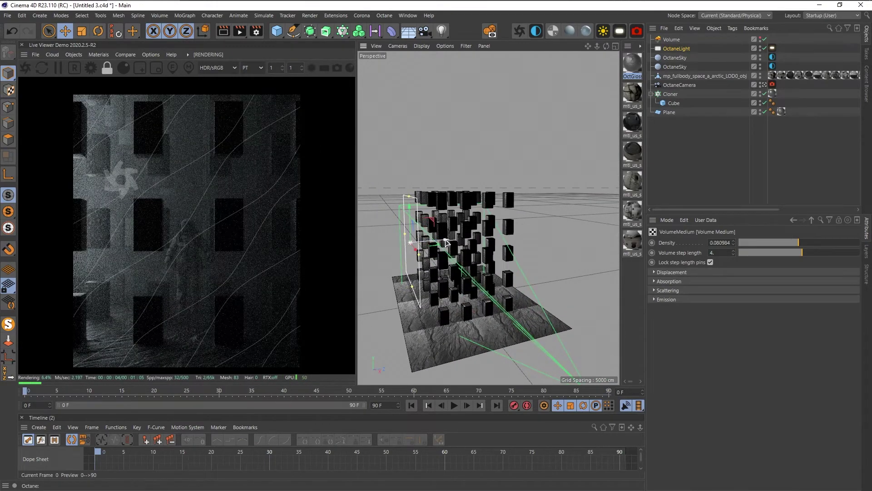
alt+drag(446, 242, 511, 295)
drag(429, 257, 393, 286)
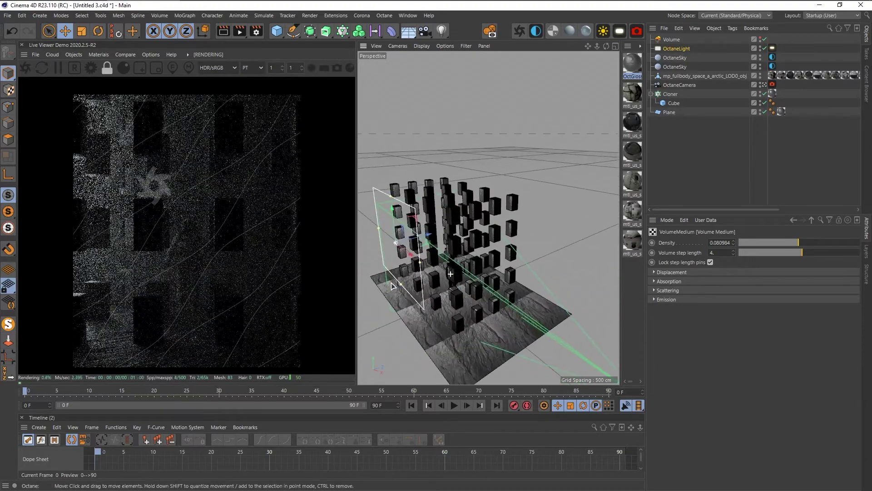
drag(428, 235, 435, 259)
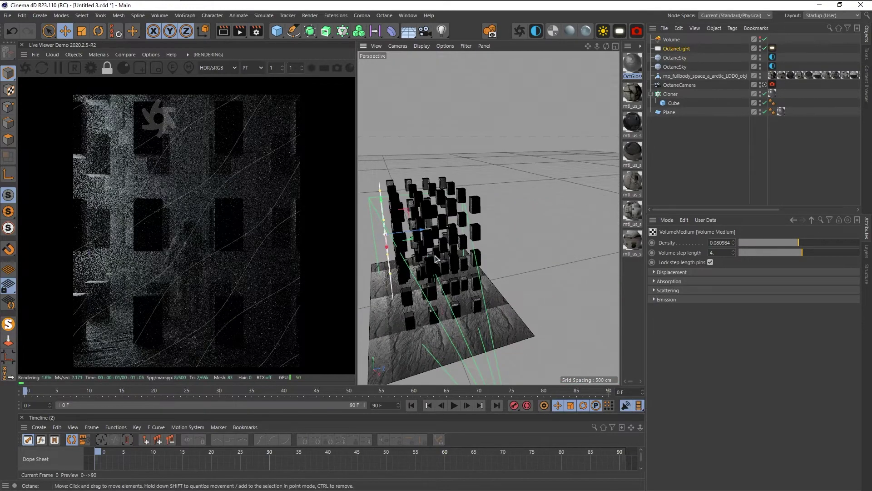
- Pull the area light outward from the side of the block array and nudge its height
alt+middle_drag(435, 258, 483, 272)
drag(460, 242, 435, 244)
drag(402, 202, 403, 200)
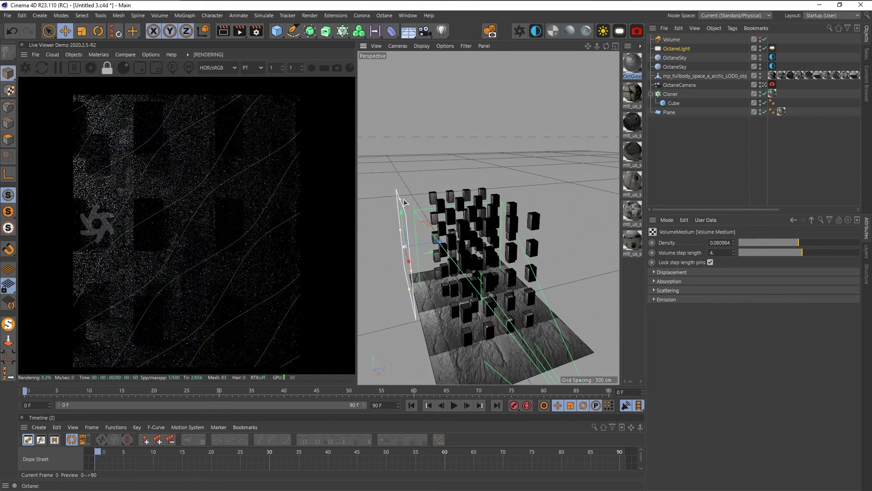
alt+drag(435, 278, 418, 273)
alt+middle_drag(419, 272, 464, 269)
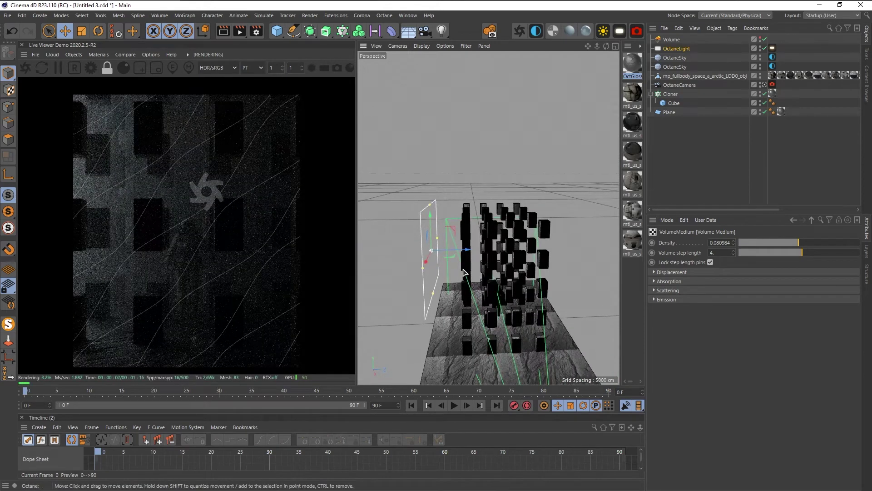
alt+drag(521, 299, 528, 304)
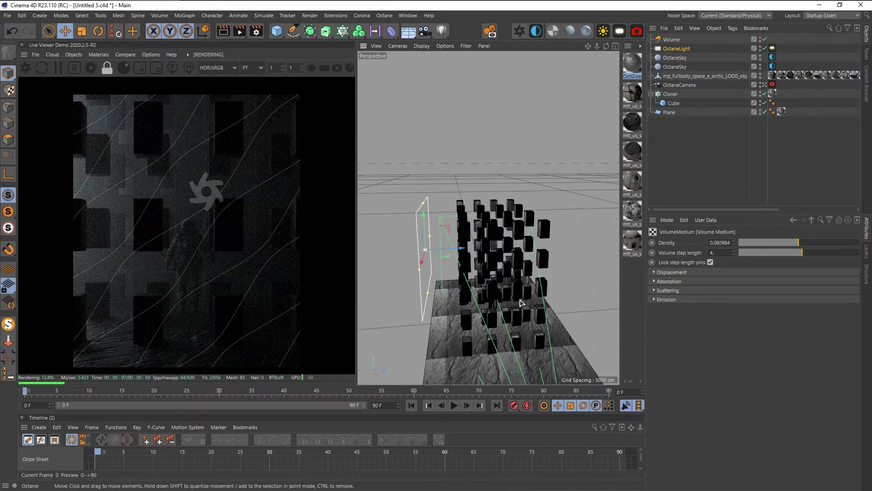
alt+middle_drag(527, 304, 485, 278)
- Warm the area light by setting its temperature to about 5548, and deselect it
click(773, 50)
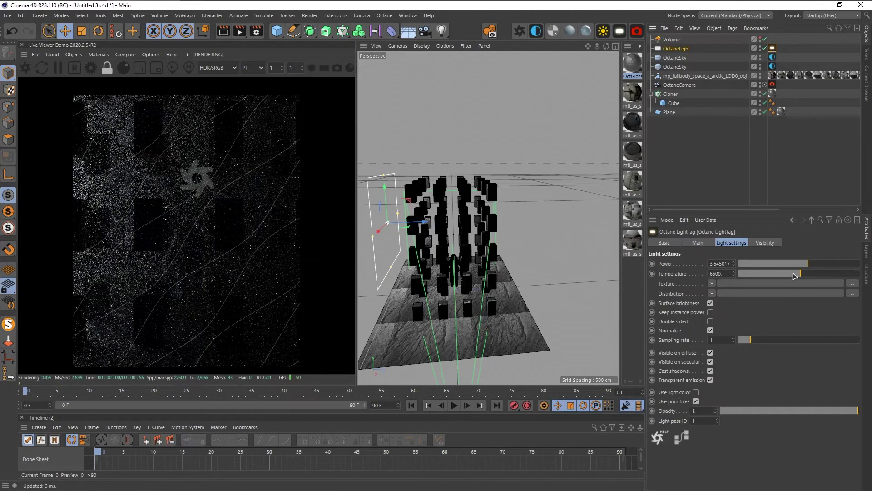
drag(797, 274, 791, 274)
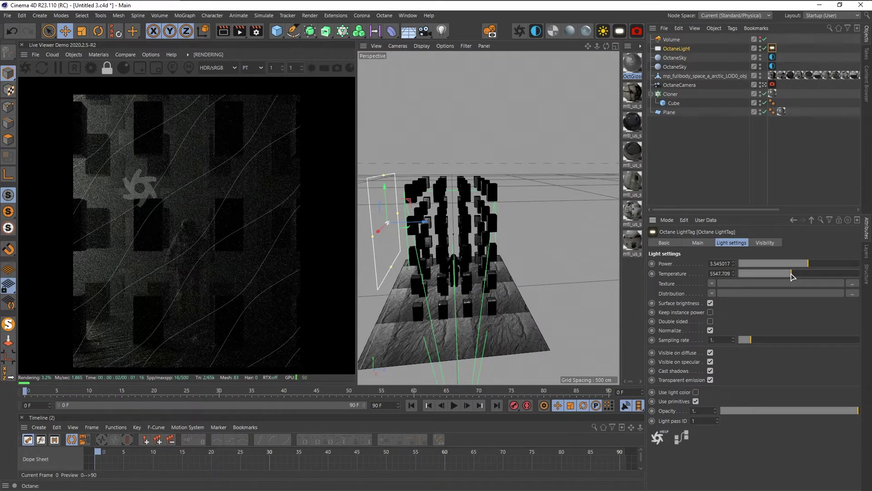
click(697, 118)
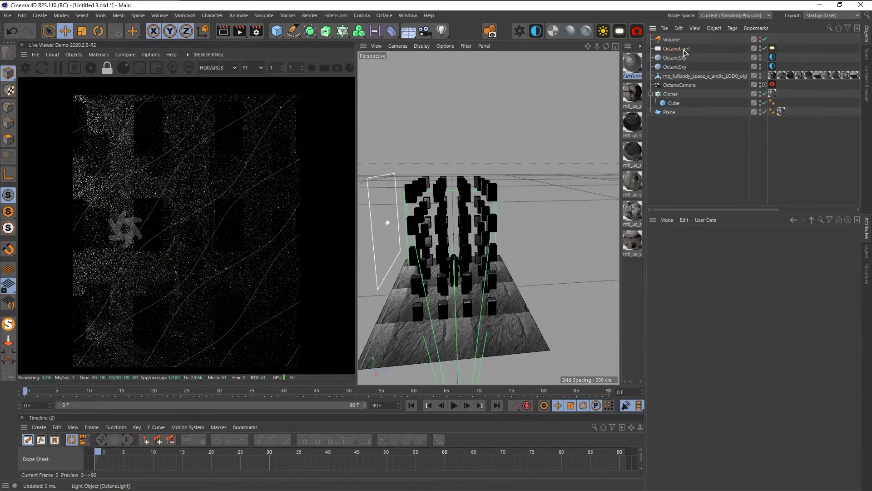
- Duplicate the area light and move the copy in among the blocks beside the astronaut
click(673, 79)
scroll(425, 282, up, 5)
click(704, 169)
click(672, 39)
click(675, 48)
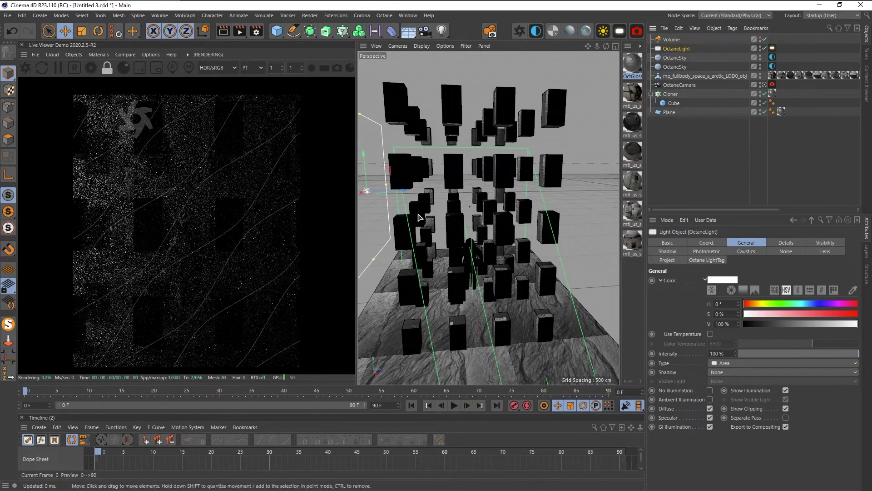
ctrl+drag(403, 191, 482, 195)
alt+drag(454, 170, 477, 200)
drag(501, 193, 477, 216)
drag(474, 186, 445, 215)
alt+drag(445, 215, 427, 225)
- Shrink the duplicate area light to a small panel and position it next to the astronaut
drag(456, 172, 456, 215)
drag(493, 241, 486, 259)
scroll(543, 260, up, 4)
scroll(486, 259, up, 4)
mouse_move(455, 196)
mouse_down()
mouse_move(425, 194)
mouse_move(481, 198)
mouse_move(454, 202)
mouse_up()
scroll(452, 203, down, 6)
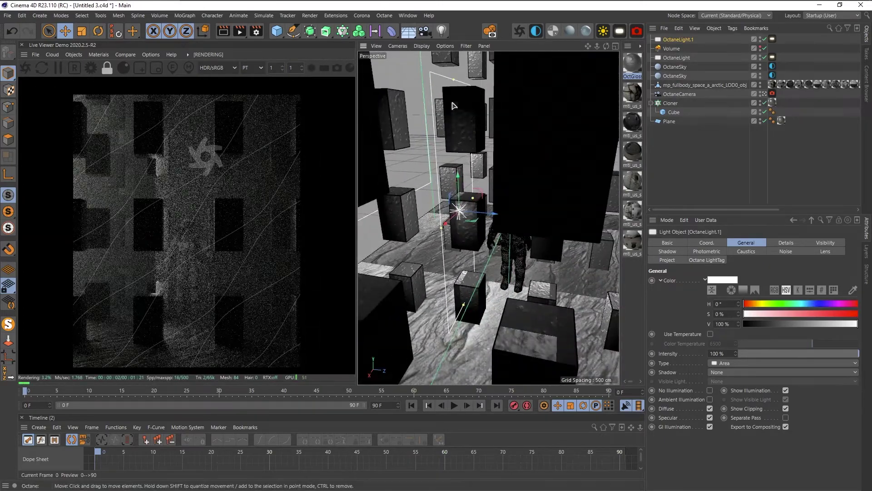
drag(453, 77, 452, 122)
alt+drag(455, 182, 359, 286)
scroll(467, 222, up, 3)
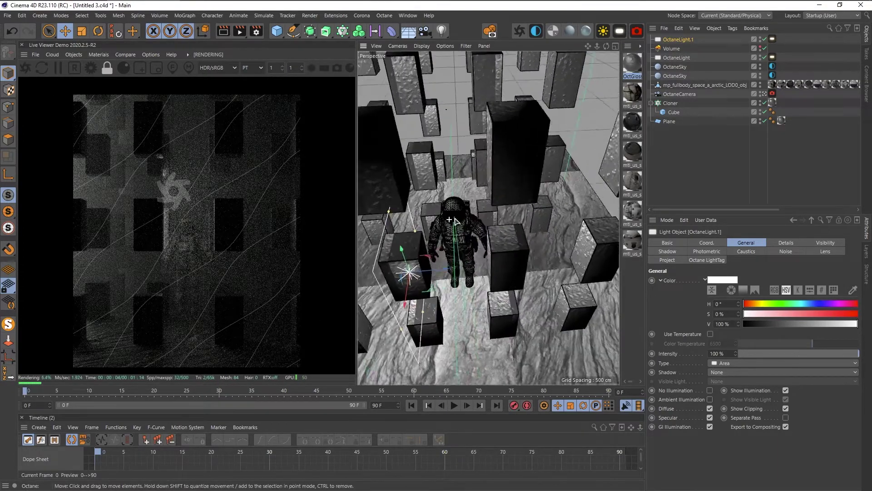
- Hide the Cloner in the viewport and reposition the duplicate light close to the astronaut's side
double_click(760, 102)
alt+drag(454, 272, 410, 204)
drag(438, 166, 468, 219)
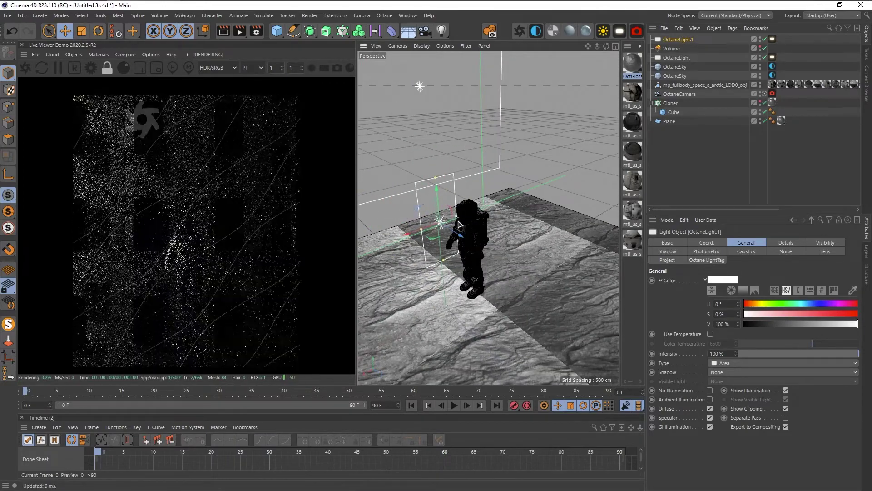
drag(432, 243, 438, 251)
alt+drag(438, 268, 513, 262)
drag(437, 198, 437, 189)
alt+drag(481, 223, 534, 222)
- Rotate the duplicate light to face the astronaut and nudge its position
key(r)
drag(445, 258, 464, 254)
key(e)
alt+drag(463, 255, 417, 218)
drag(435, 248, 439, 250)
alt+drag(459, 245, 469, 279)
key(r)
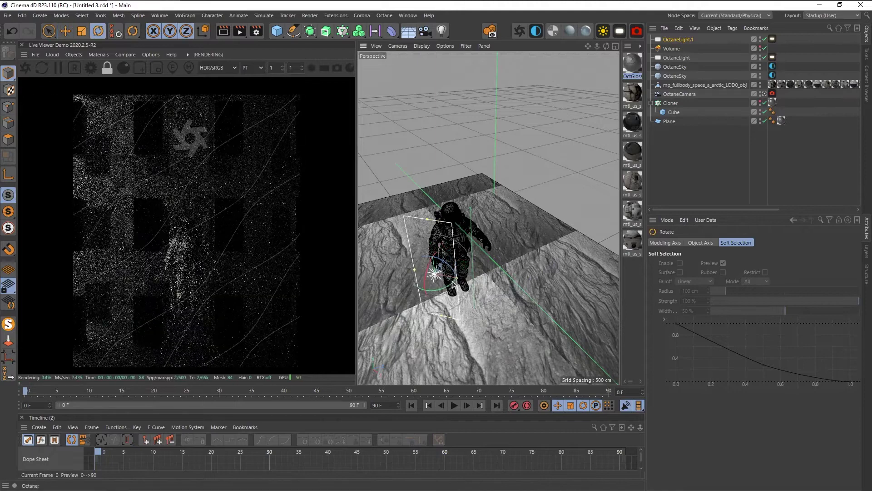
- Set the duplicate light's temperature to about 5548 and deselect it
click(772, 39)
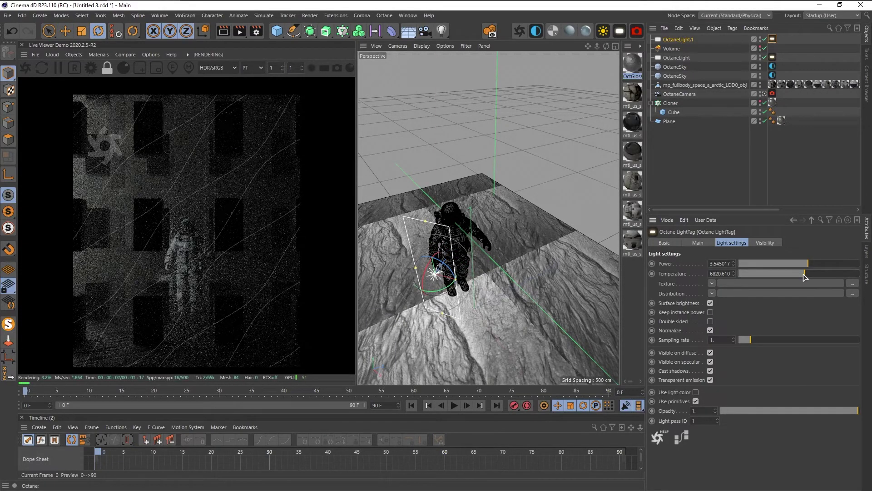
drag(803, 274, 793, 274)
click(741, 179)
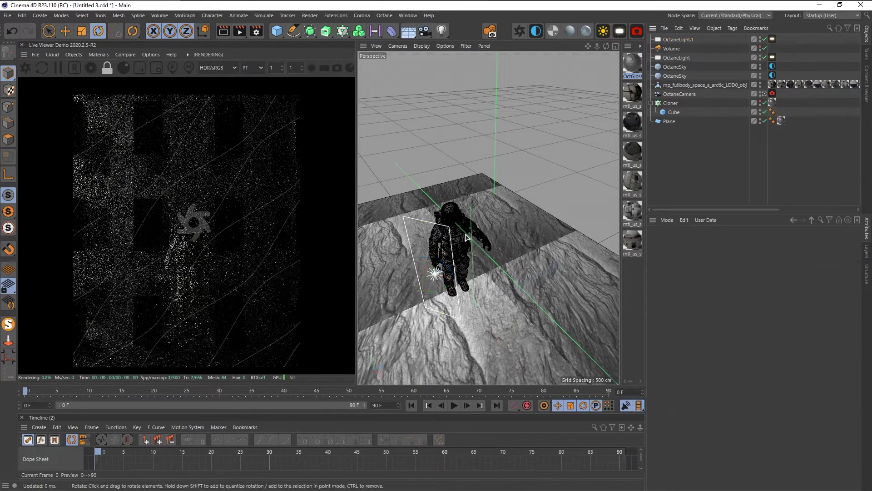
- Change the light pass ID in the duplicate light's Octane light tag and deselect it
alt+drag(472, 238, 587, 200)
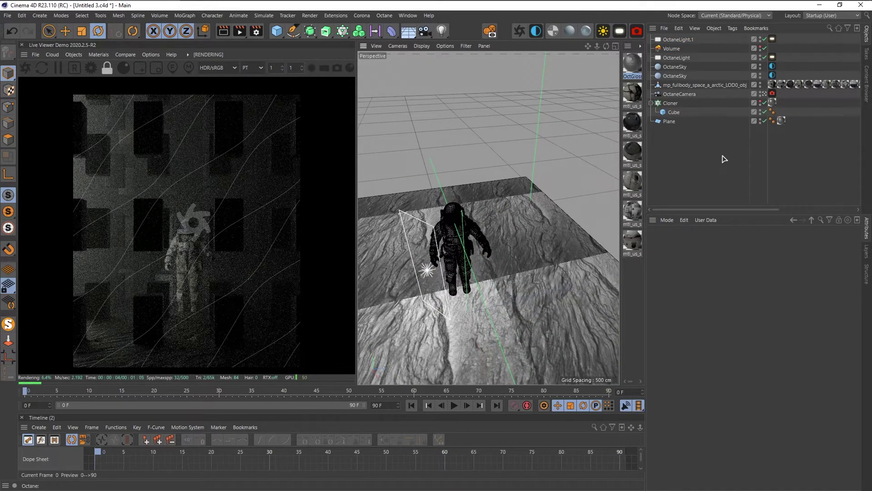
click(678, 40)
click(774, 39)
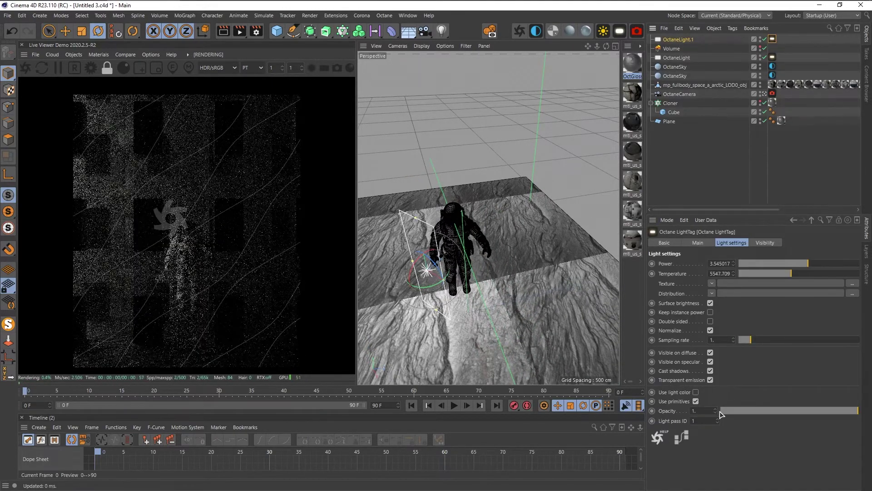
click(704, 175)
- Add an Octane object tag to the Plane, enable its light pass mask and exclude light pass 2
right_click(669, 122)
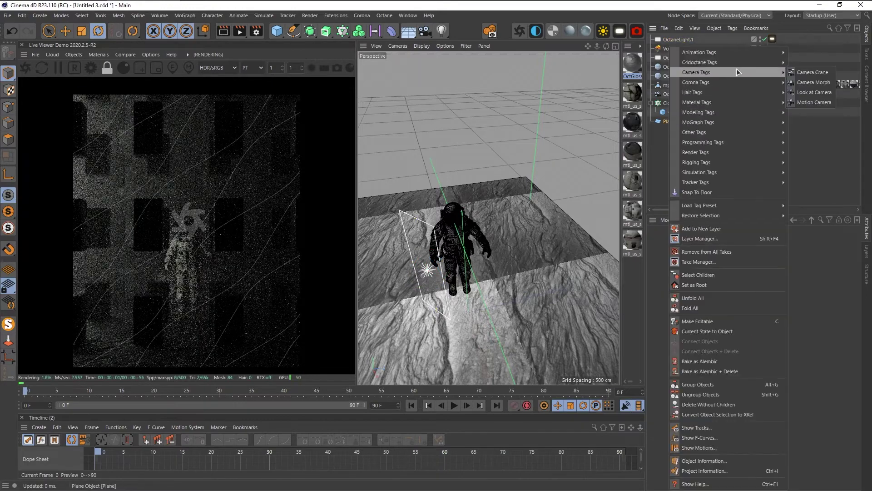
mouse_move(772, 63)
click(811, 93)
click(802, 243)
click(669, 251)
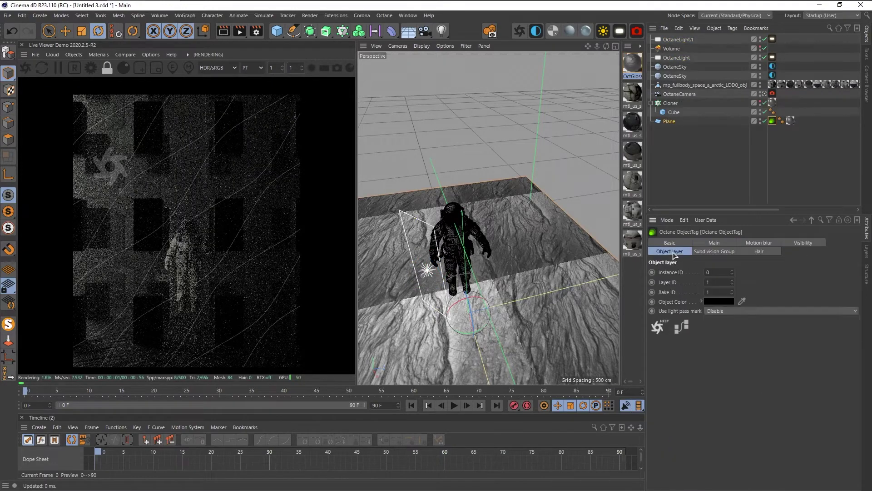
click(787, 142)
- Copy the Plane's Octane object tag onto the Cloner and the fog Volume
ctrl+drag(772, 121, 792, 50)
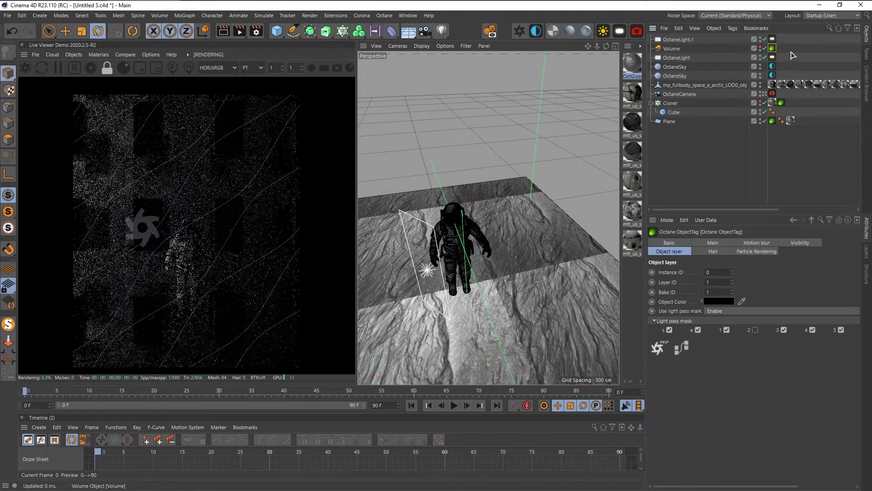
click(714, 146)
alt+drag(455, 237, 428, 239)
scroll(428, 241, up, 3)
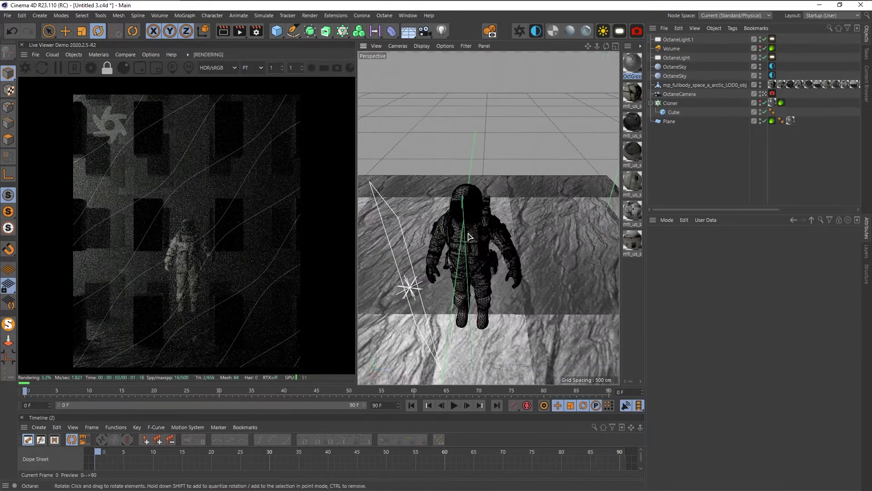
alt+middle_drag(429, 242, 432, 208)
alt+drag(431, 208, 478, 200)
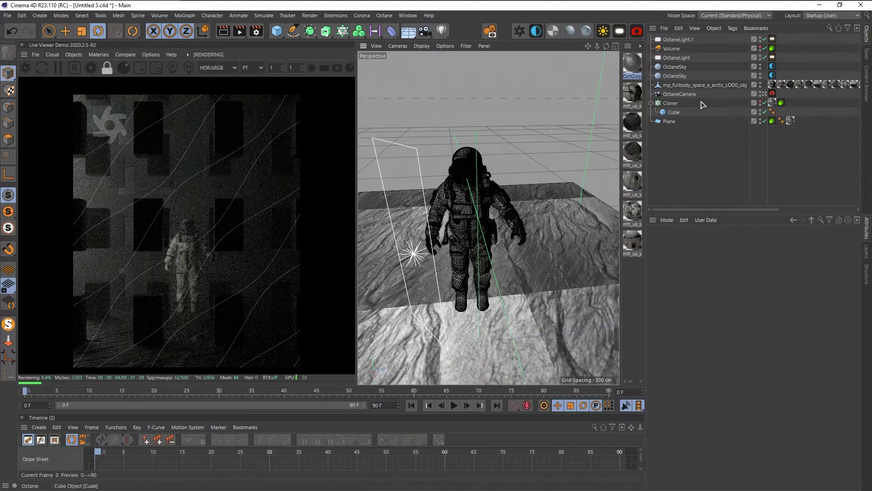
- Reposition the duplicate light beside the astronaut with the Move tool
click(681, 40)
drag(398, 248, 489, 224)
key(e)
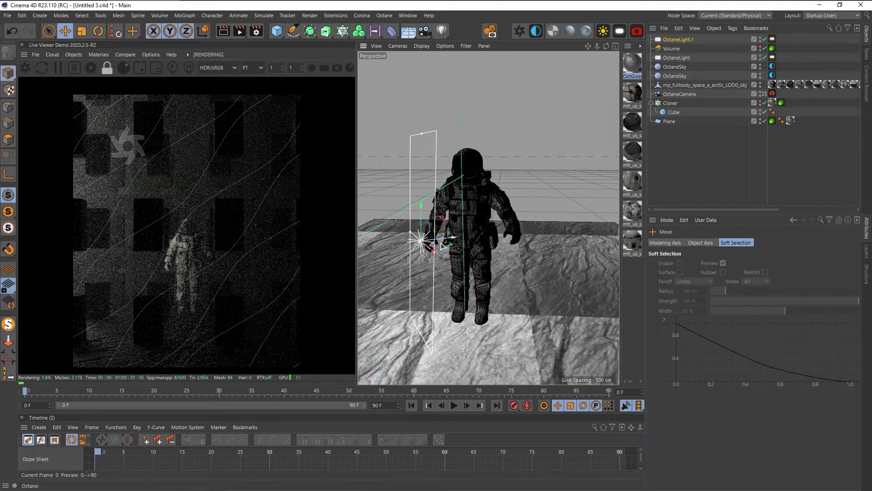
alt+drag(432, 254, 564, 261)
alt+drag(563, 260, 513, 198)
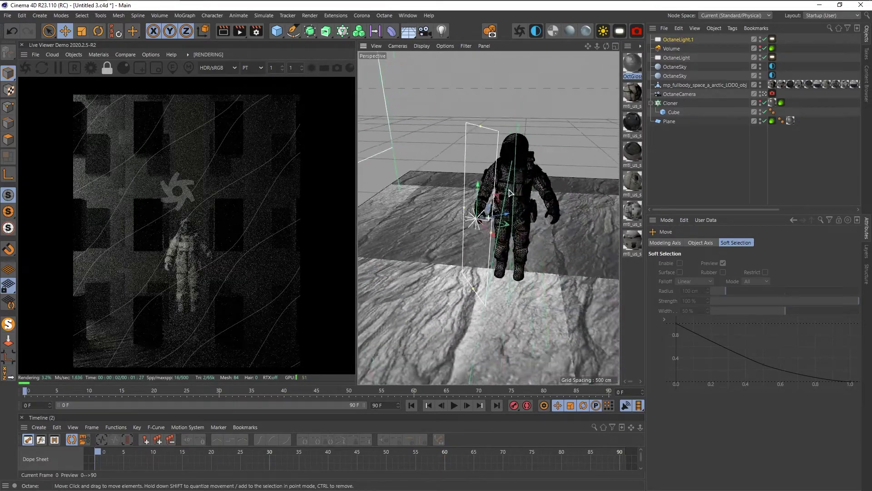
middle_click(509, 195)
middle_click(453, 179)
- Look through the OctaneCamera and reframe the shot around the astronaut and blocks
click(760, 102)
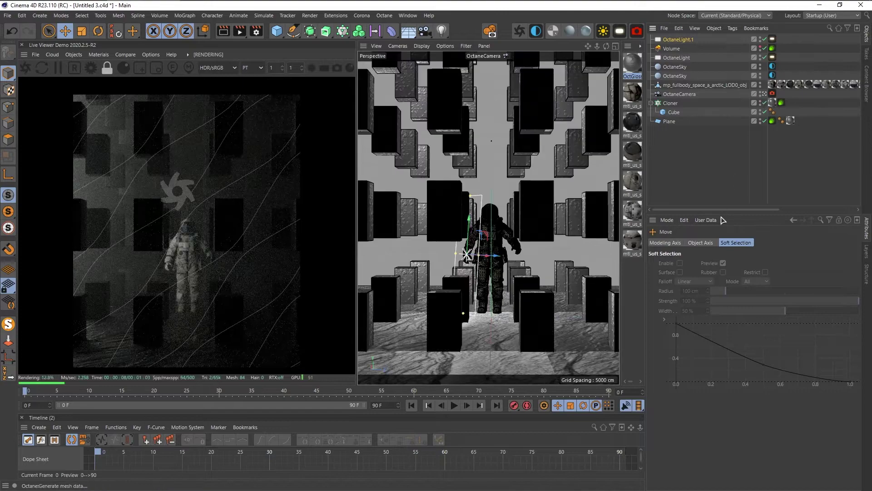
alt+middle_drag(493, 245, 486, 245)
alt+drag(486, 241, 484, 241)
alt+middle_drag(485, 241, 482, 238)
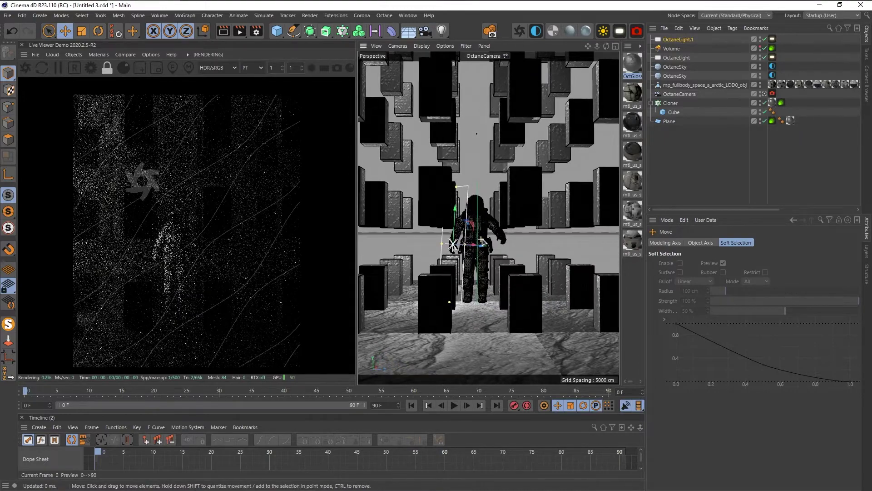
- Enable the grid composition helper on the OctaneCamera and shift the framing towards centring the astronaut
click(694, 94)
click(757, 251)
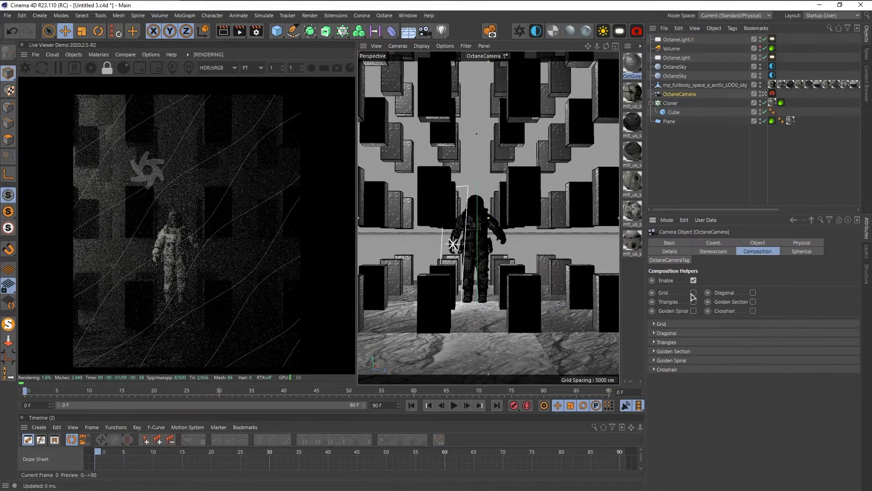
click(693, 292)
click(715, 165)
alt+middle_drag(478, 238, 484, 236)
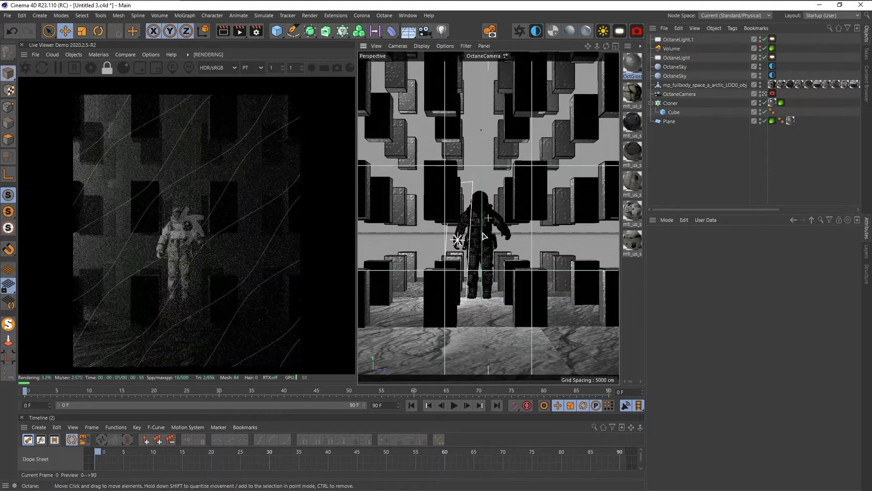
alt+drag(483, 235, 490, 230)
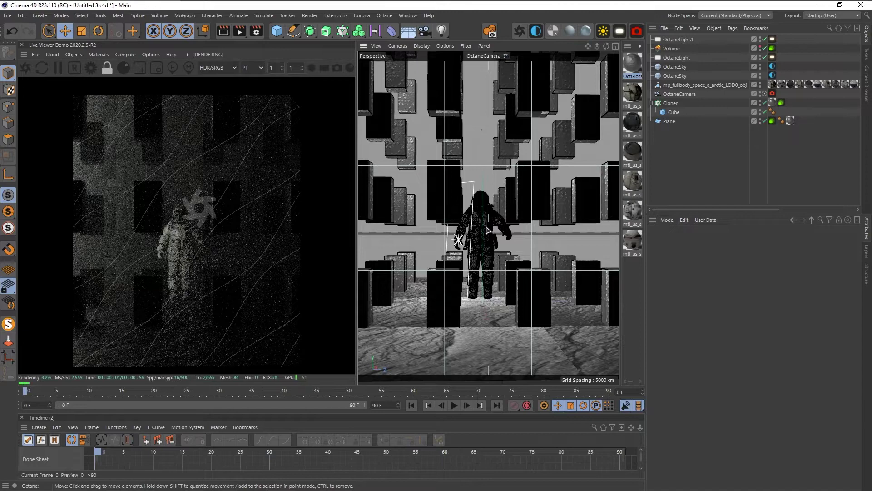
- Set the original OctaneLight's power to about 8.84
click(772, 57)
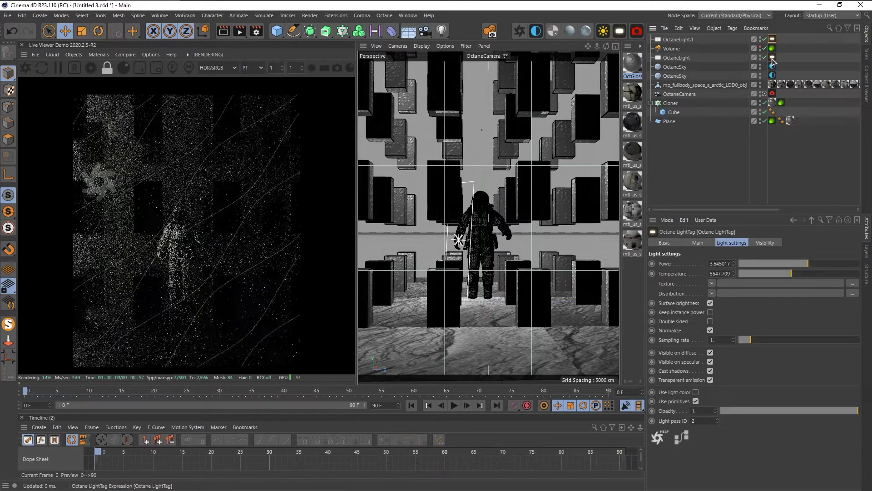
drag(808, 264, 813, 263)
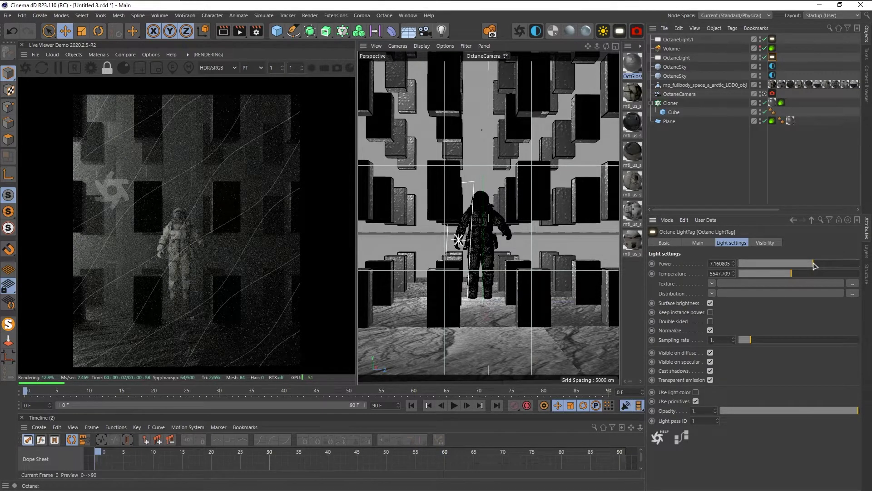
drag(813, 262, 814, 263)
- Set the displacement height of the OctGlossy2 material to about 39.55 cm and close the material editor
double_click(633, 63)
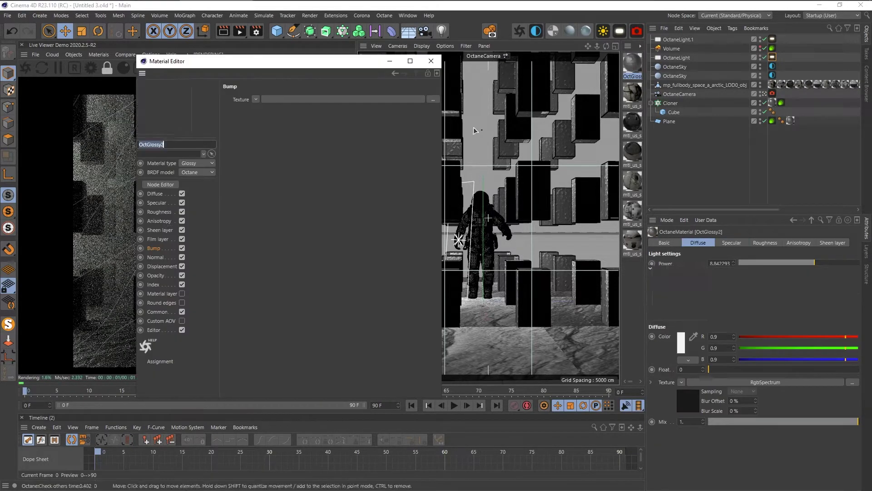
click(163, 266)
click(264, 113)
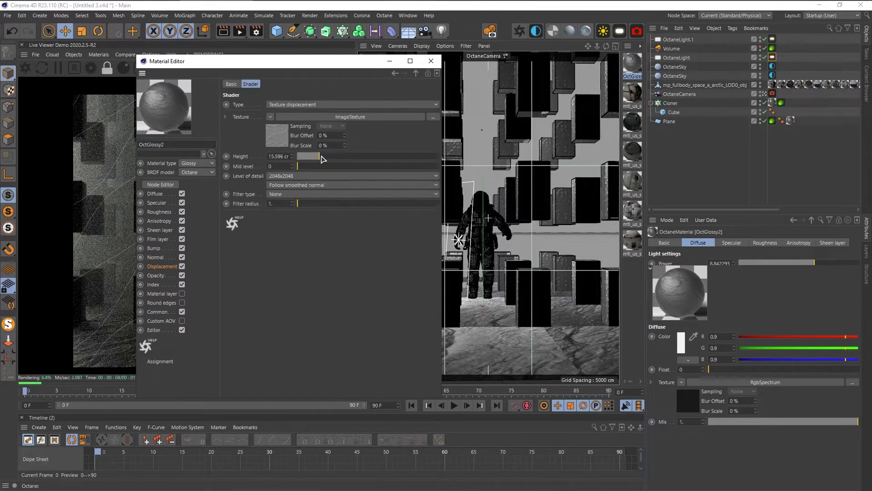
drag(321, 156, 332, 157)
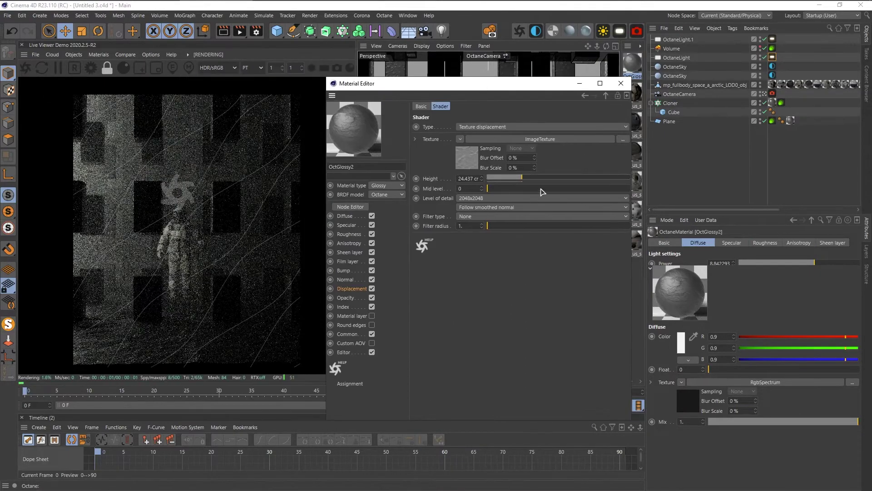
drag(524, 182, 544, 180)
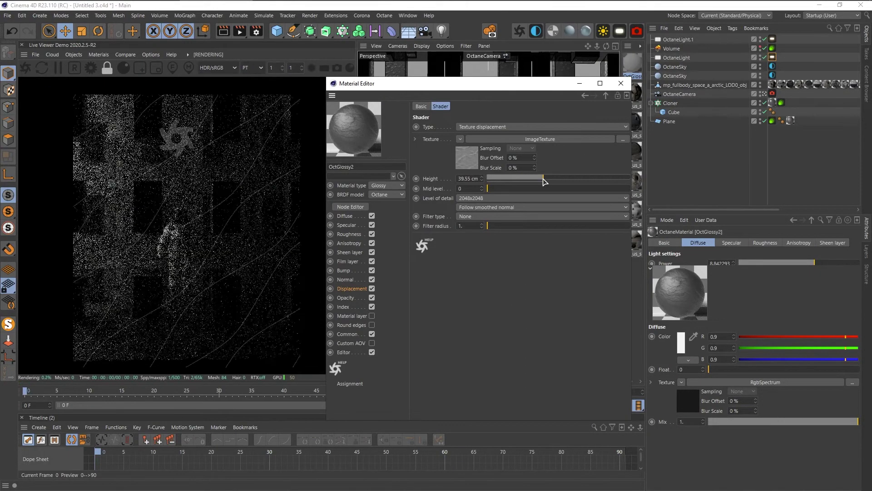
click(620, 83)
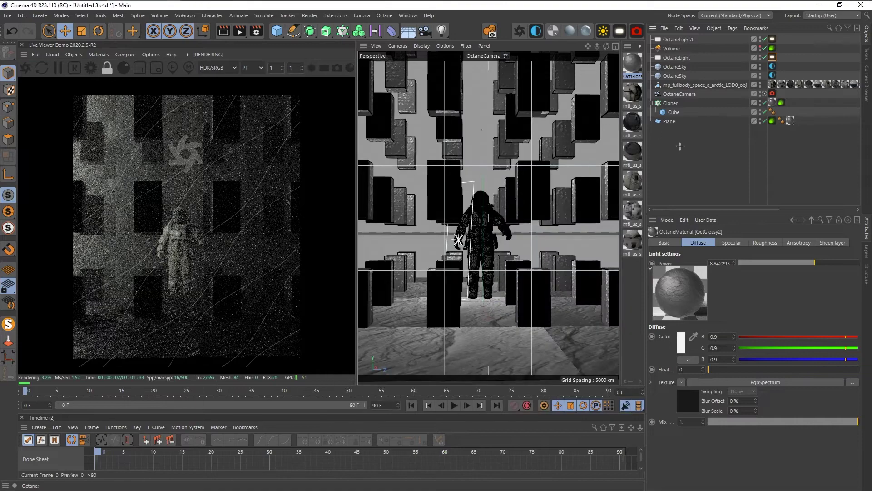
- Deselect the Plane and save the scene
click(561, 219)
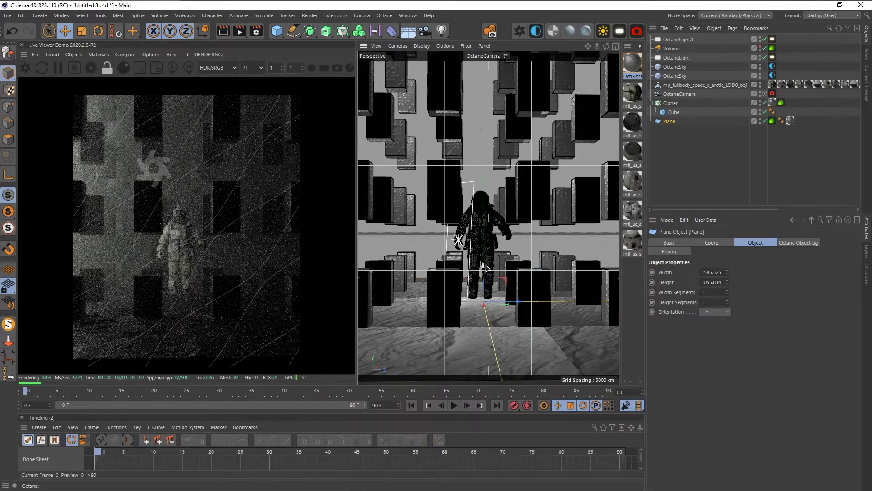
click(692, 195)
key(ctrl+s)
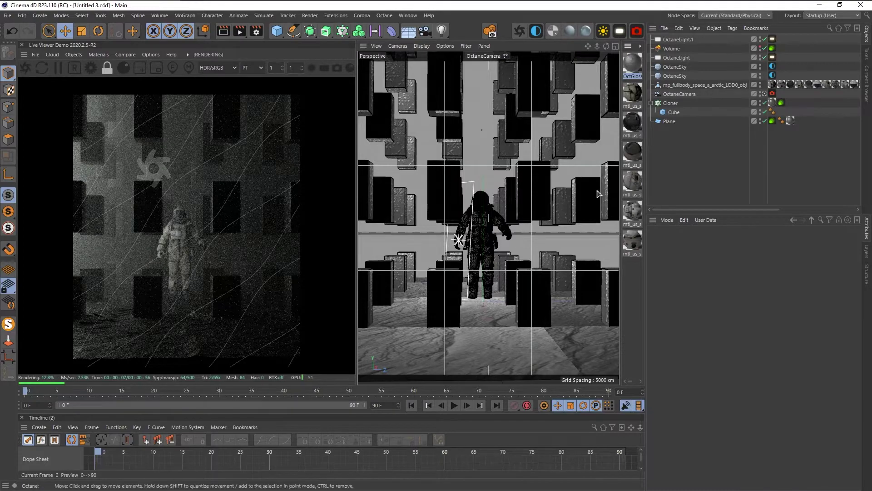
- Refine the camera framing so the astronaut sits centred in the composition grid, and save the scene again
alt+drag(488, 223, 485, 190)
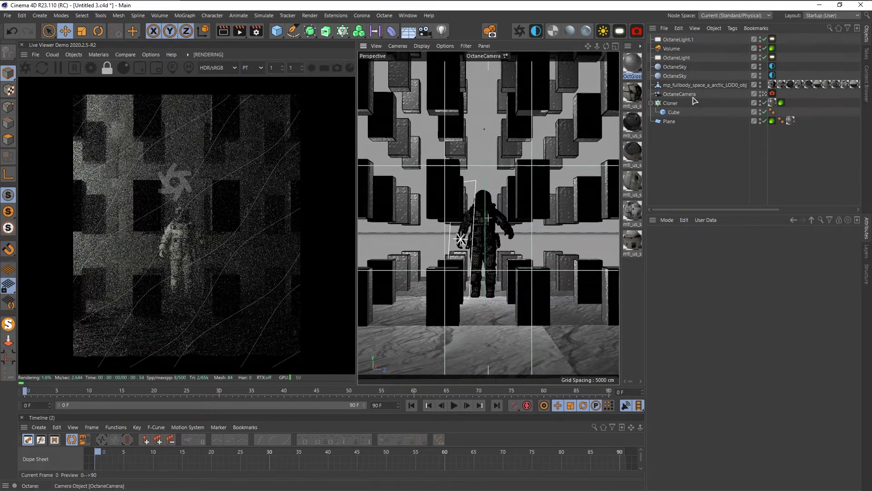
alt+middle_drag(486, 219, 485, 221)
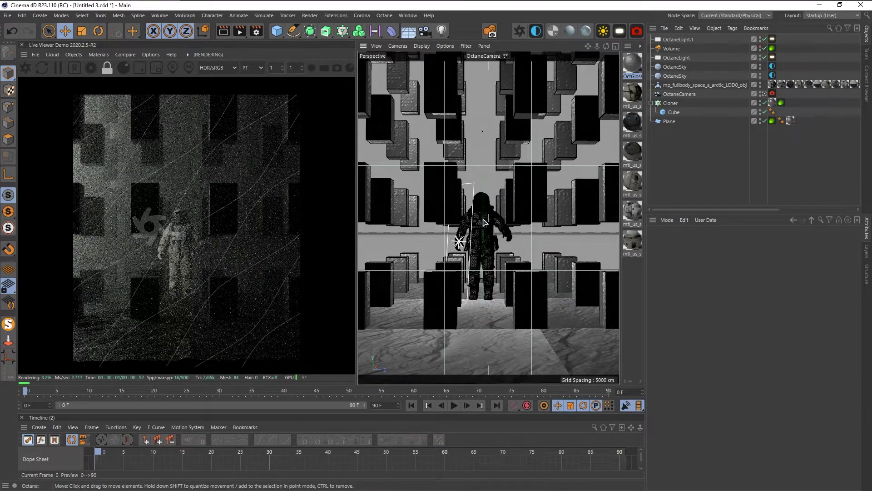
alt+middle_drag(483, 226, 487, 223)
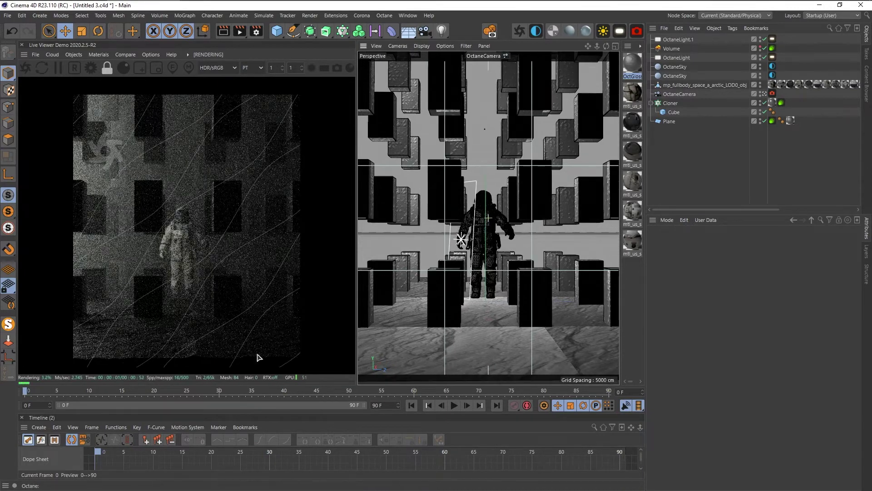
scroll(169, 259, down, 3)
scroll(169, 259, up, 2)
click(669, 121)
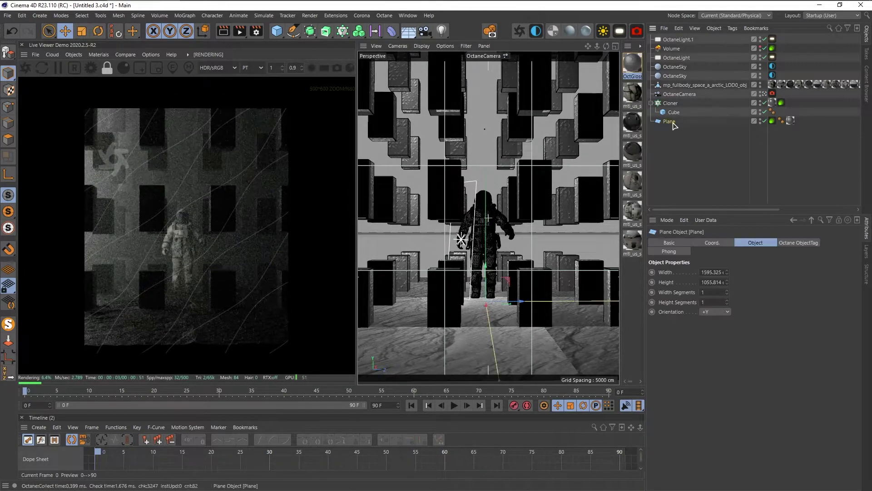
click(725, 142)
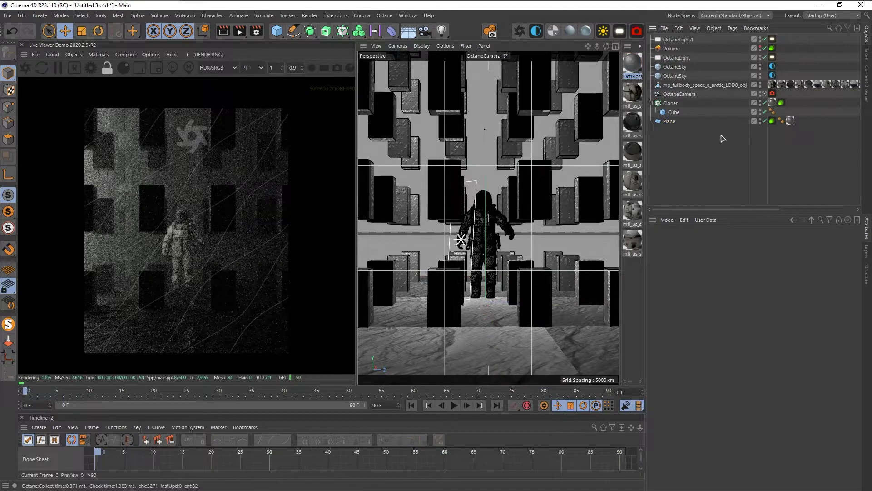
key(ctrl+s)
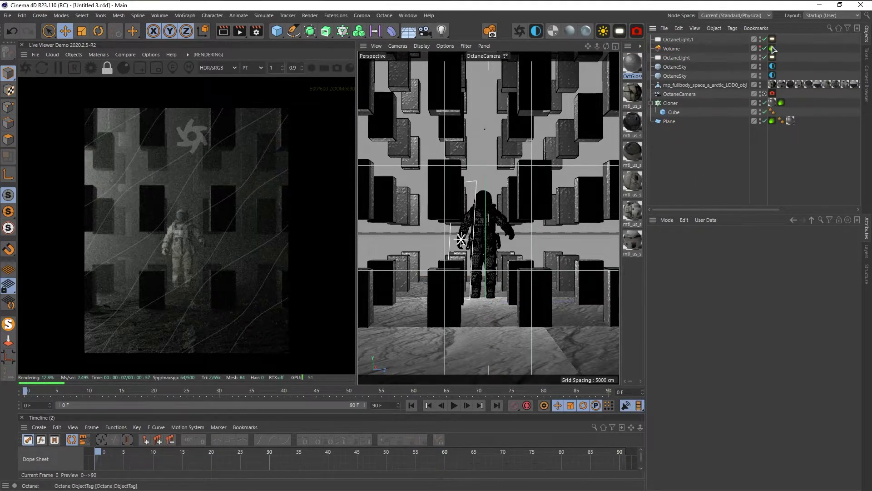
- Set the absorption colour in the fog Volume's medium to hue 176°, saturation 16% and value 66%
click(703, 50)
click(796, 245)
click(762, 244)
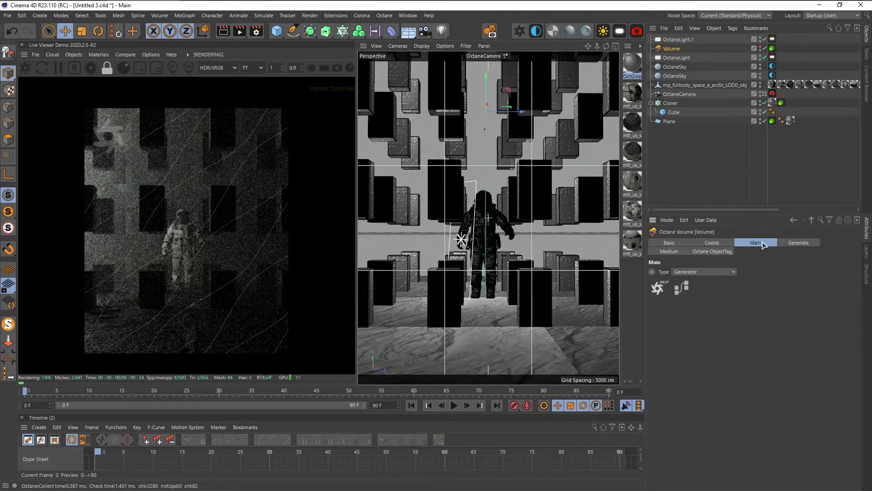
click(798, 244)
click(676, 252)
click(711, 305)
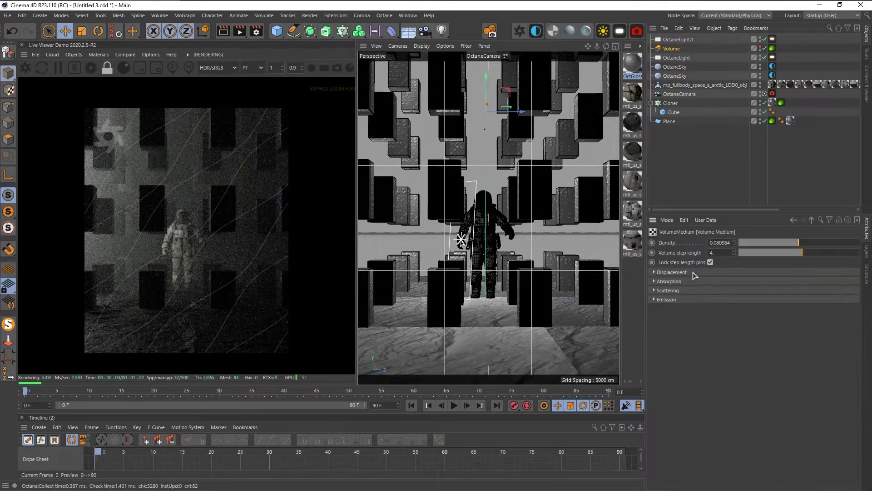
click(654, 281)
click(714, 315)
click(679, 274)
drag(653, 274, 639, 282)
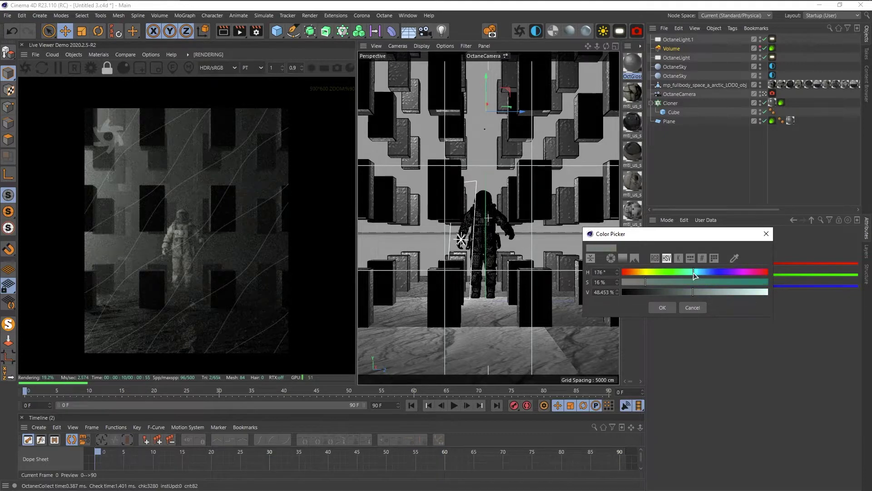
drag(693, 292, 720, 295)
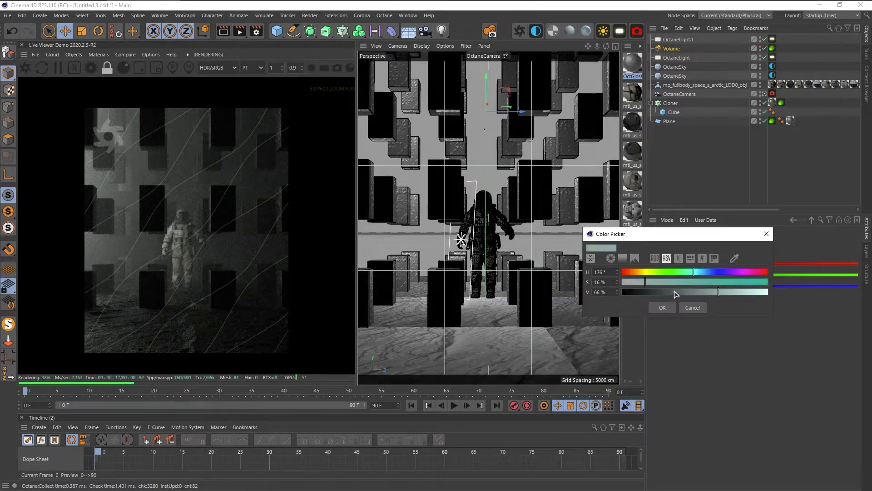
click(666, 308)
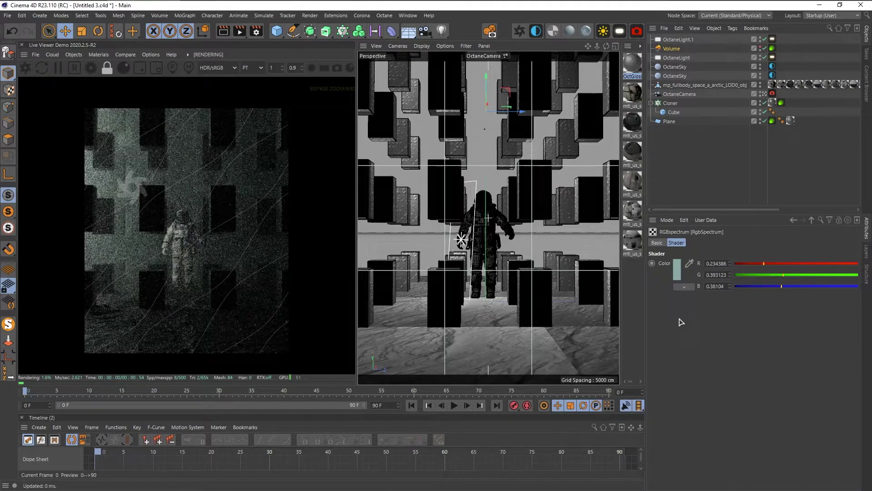
- Shift the fog's absorption colour to a muted purple, about RGB 0.301, 0.247, 0.393
click(676, 269)
drag(684, 274, 730, 278)
click(659, 307)
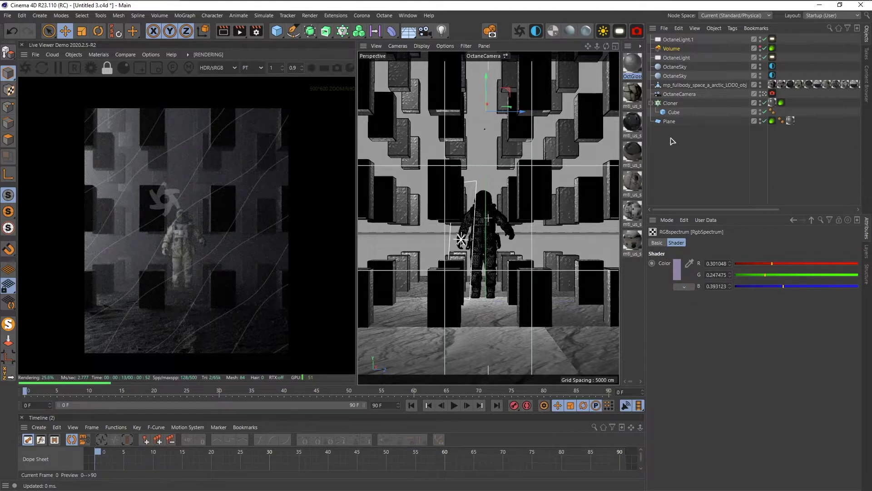
- Set the fog Volume's medium density to about 0.123 and slightly readjust the original OctaneLight's power
click(672, 50)
click(706, 309)
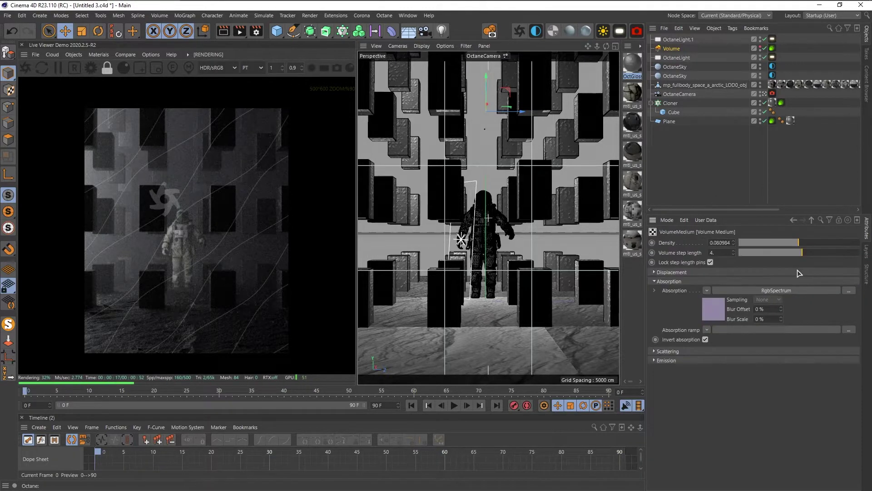
drag(798, 243, 800, 243)
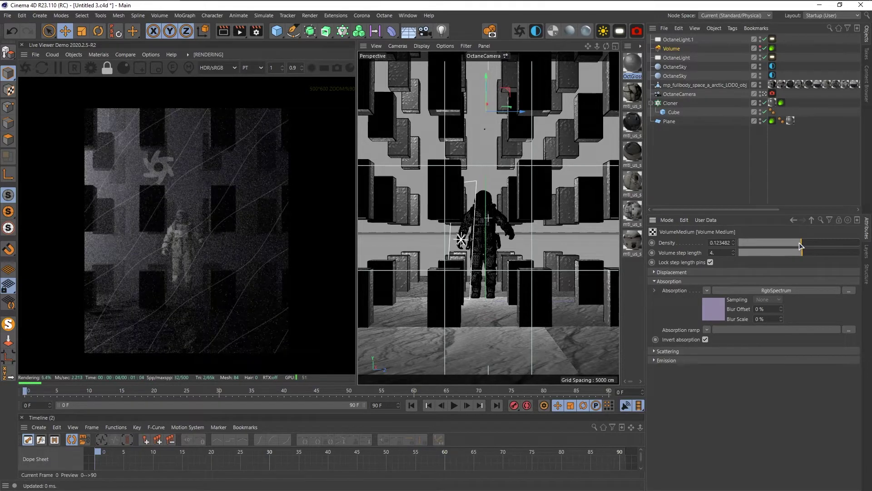
click(772, 57)
drag(816, 264, 814, 264)
- Enable the camera imager and its Spectral AI denoiser in the OctaneCamera's tag
click(772, 93)
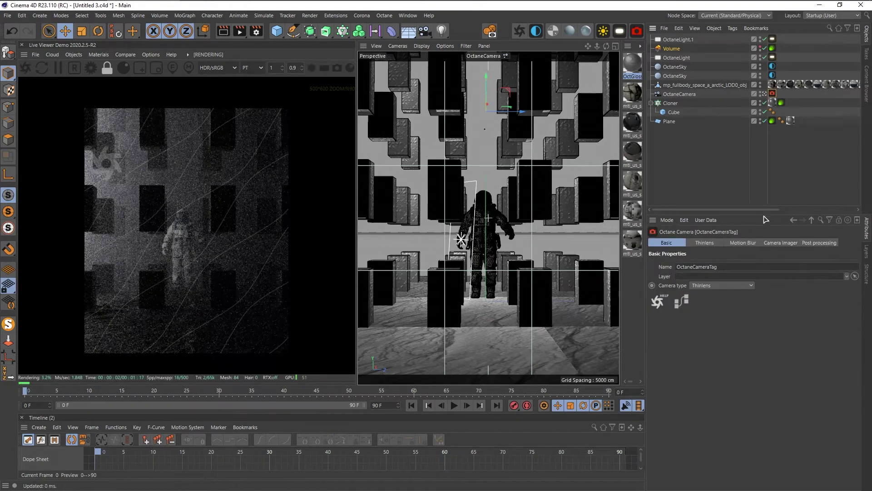
click(733, 243)
click(771, 244)
click(713, 272)
click(714, 293)
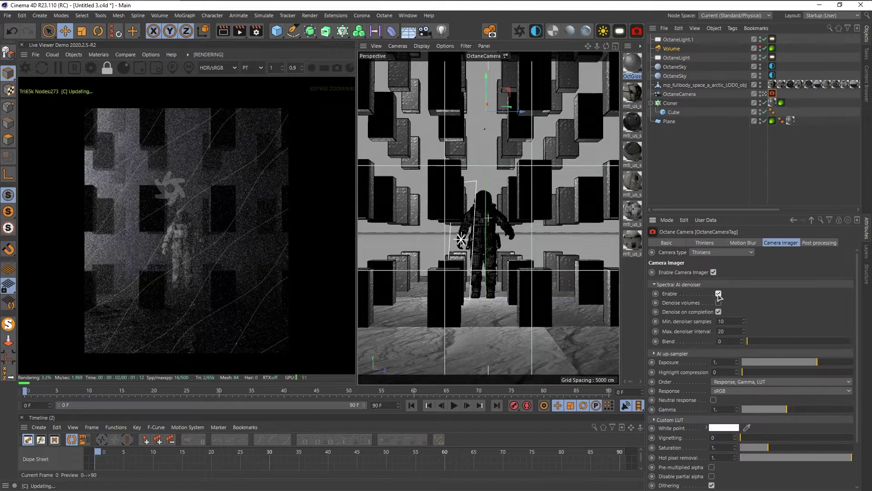
- Enable post processing on the OctaneCamera's tag with bloom power about 64.34 and cutoff 1
click(815, 244)
click(679, 272)
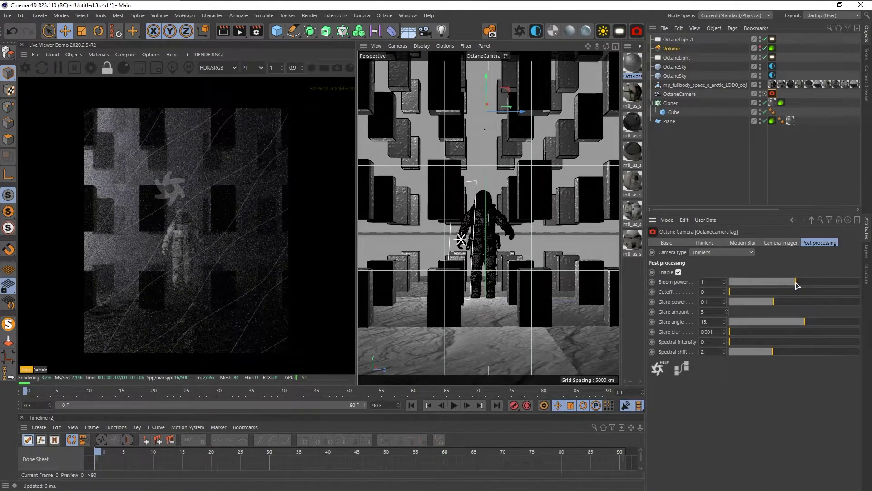
drag(795, 285, 843, 285)
drag(730, 292, 748, 294)
drag(843, 282, 831, 301)
double_click(711, 291)
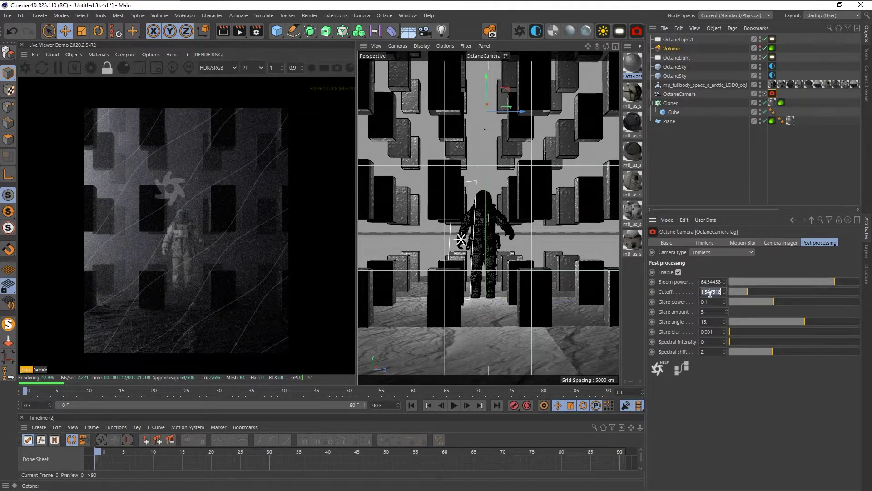
text(1.)
key(Return)
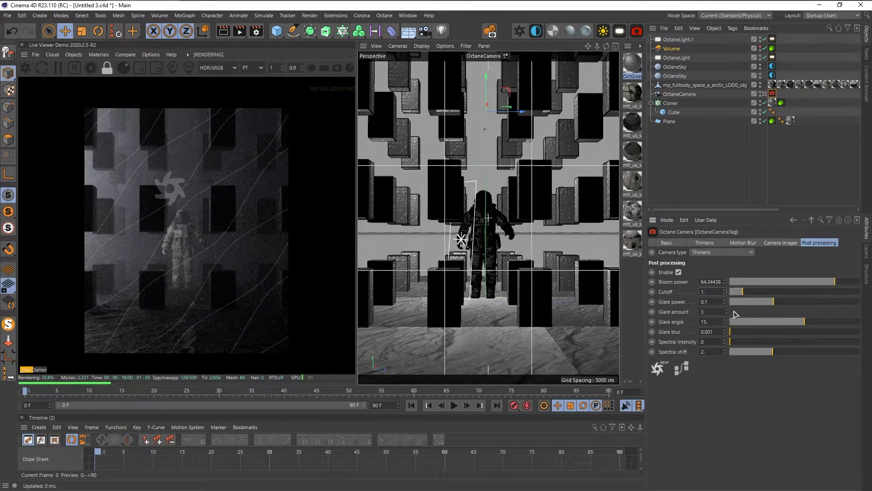
- Set the vignetting in the OctaneCamera tag's camera imager to about 0.865
click(780, 242)
click(654, 285)
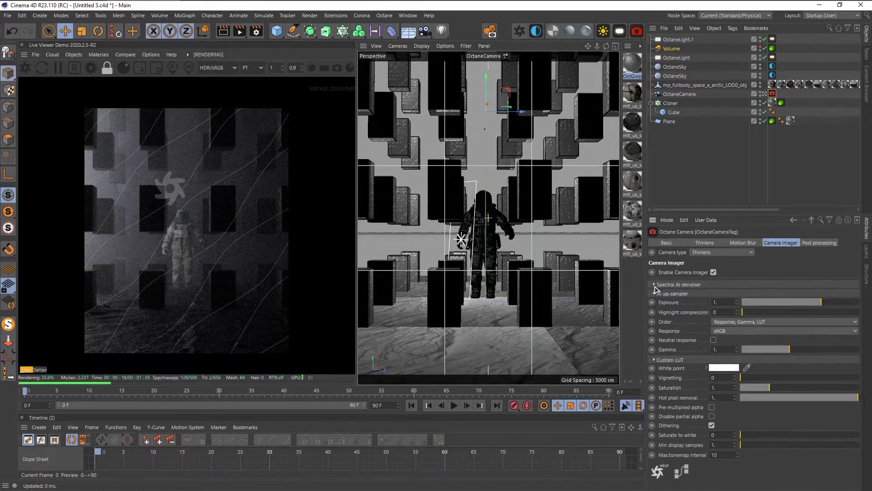
drag(767, 378, 842, 393)
drag(747, 313, 674, 335)
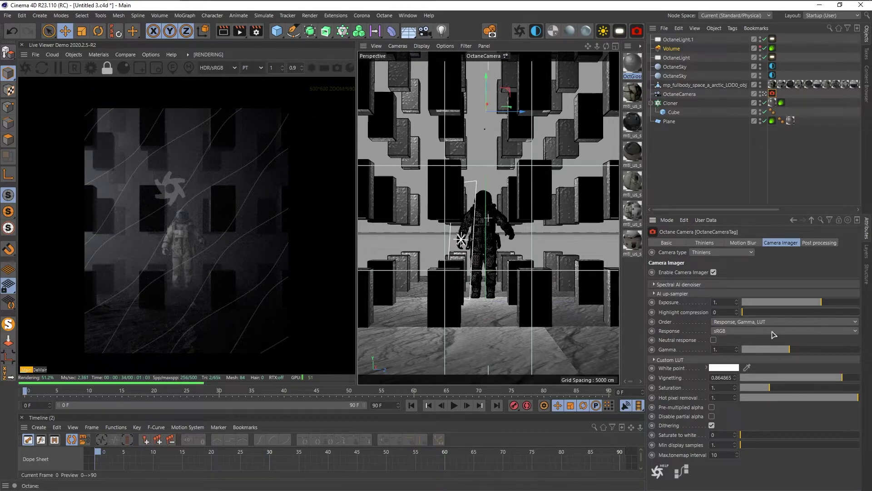
- Raise the power of the original OctaneLight to about 19.16
click(773, 58)
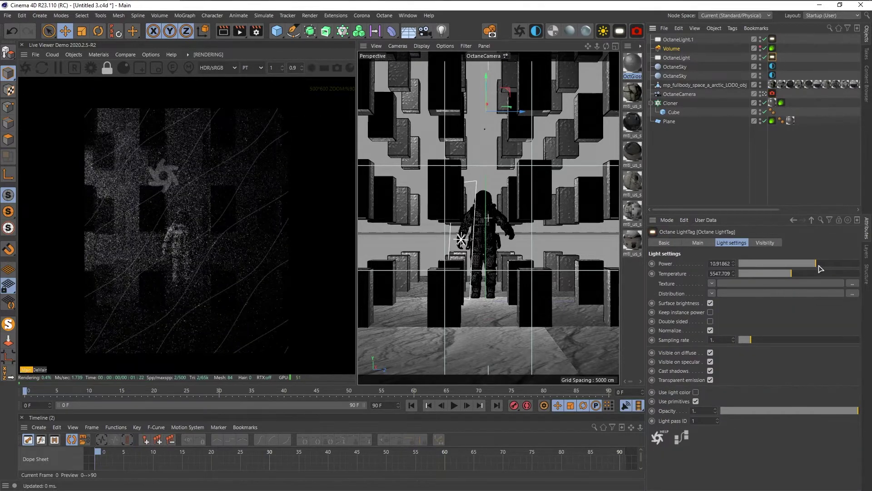
drag(819, 264, 819, 265)
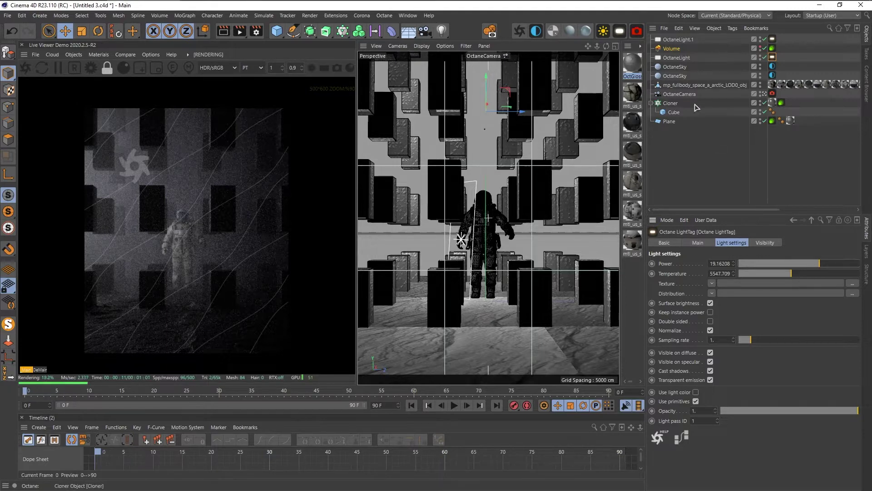
- Lower the saturation in the OctaneCamera tag's camera imager to about 0.942
click(772, 93)
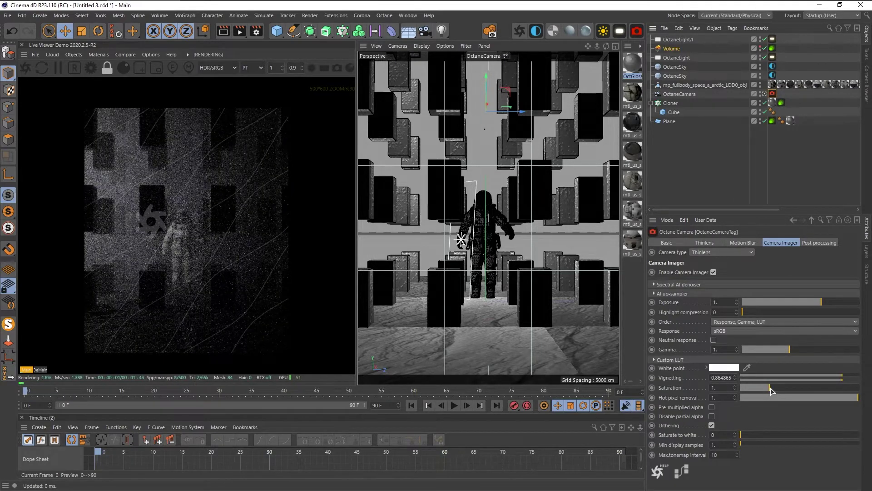
click(769, 388)
drag(769, 388, 768, 391)
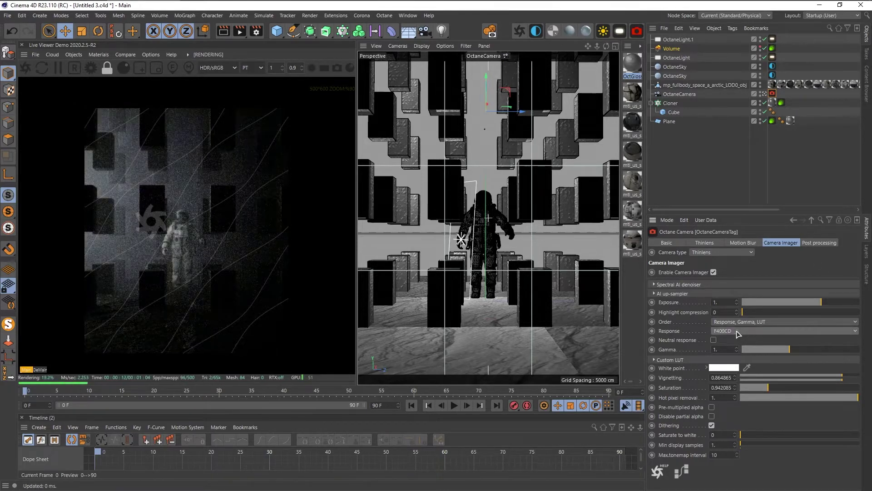
- Try several film responses in the camera imager, settle on Agfachrome_RSX2_200CD and raise the gamma to about 1.54
scroll(737, 334, up, 8)
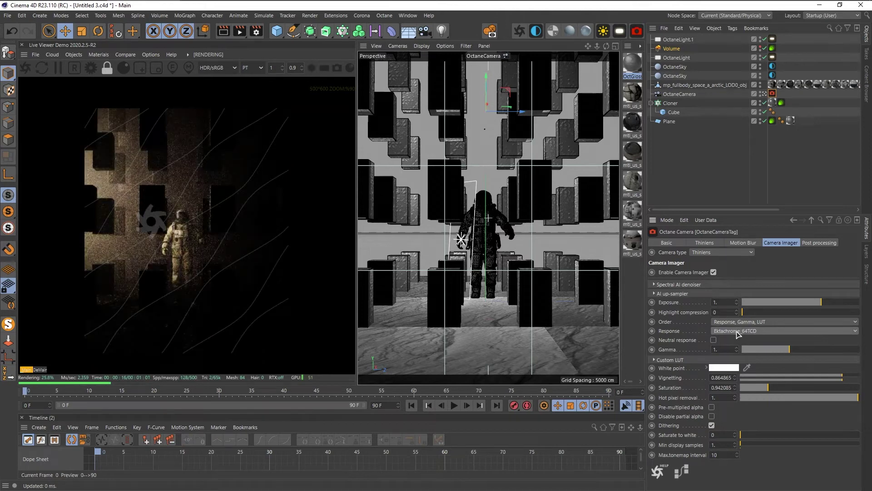
scroll(737, 334, up, 9)
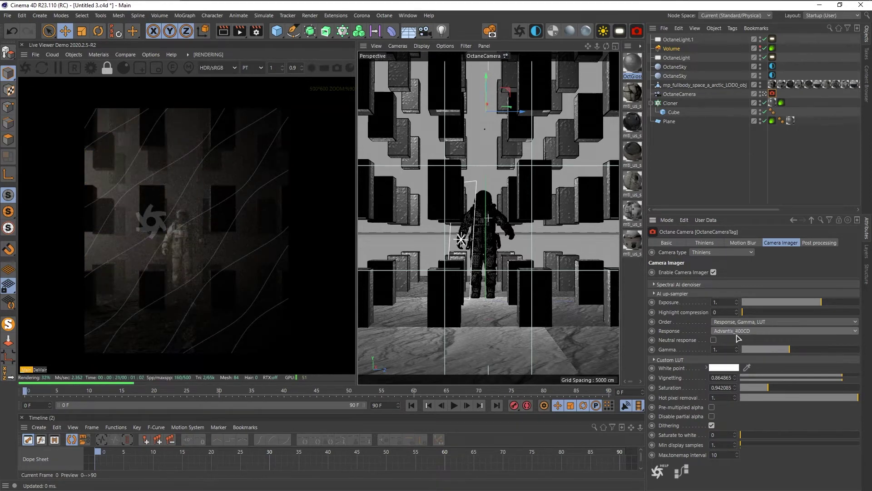
scroll(737, 335, up, 2)
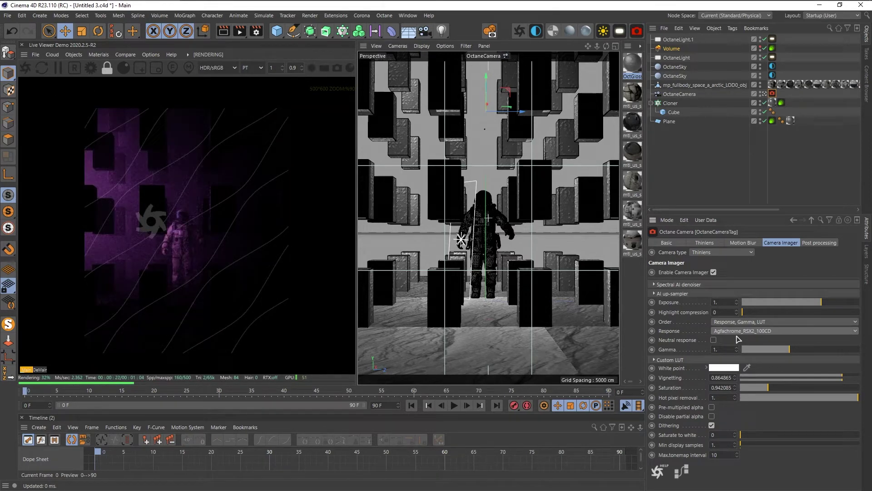
scroll(737, 337, up, 3)
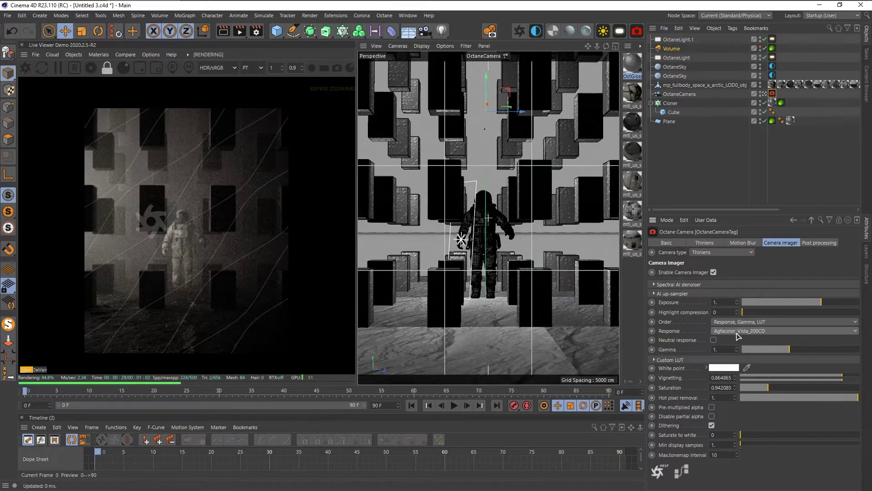
scroll(737, 336, up, 3)
scroll(737, 336, down, 18)
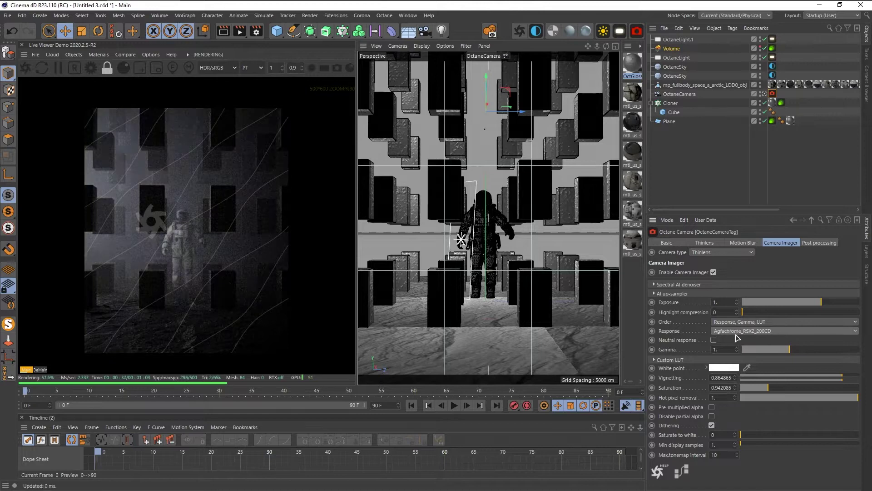
scroll(736, 335, up, 3)
scroll(736, 335, down, 1)
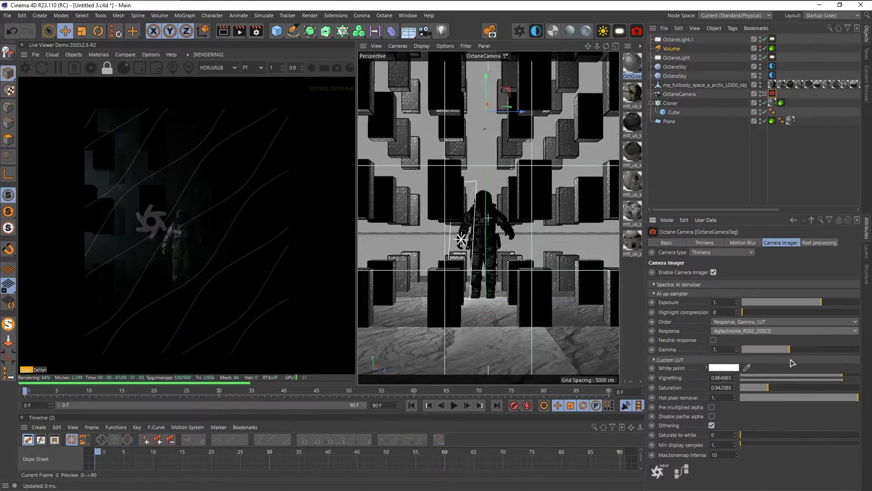
click(798, 351)
drag(799, 351, 800, 352)
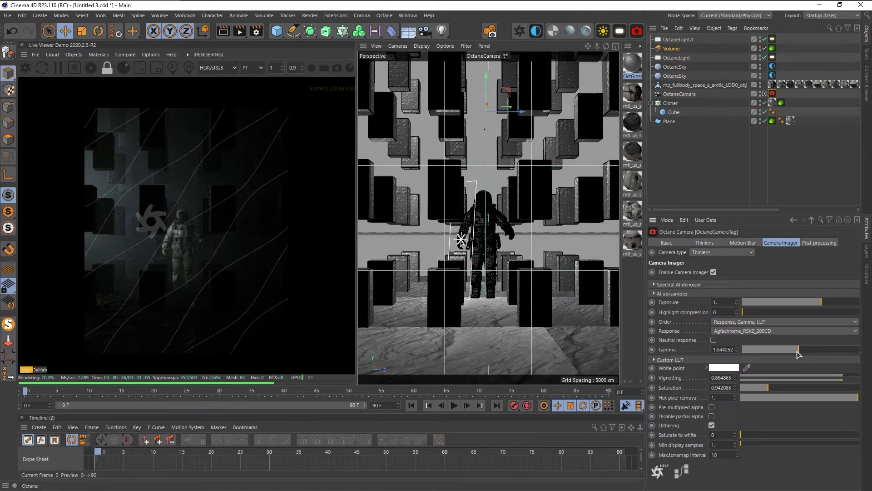
- Try tilting the OctaneCamera with a bank rotation of 6°
click(690, 94)
click(714, 243)
drag(810, 301, 809, 307)
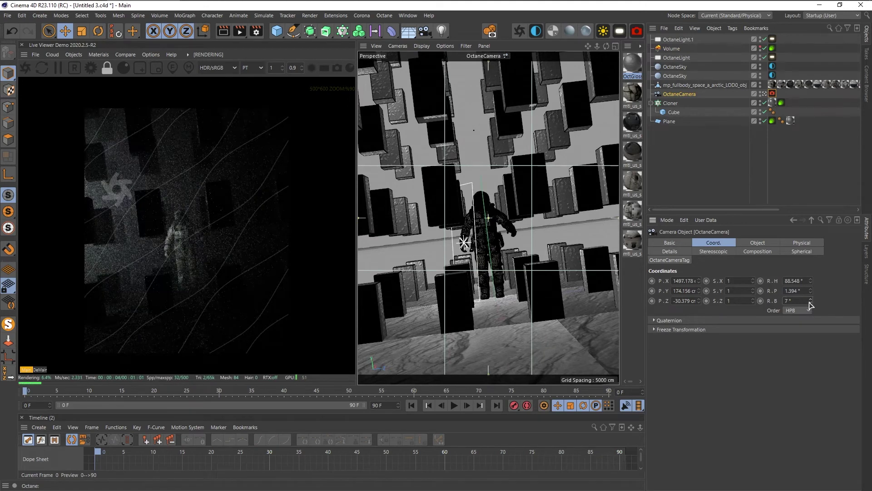
click(809, 302)
click(810, 302)
click(810, 299)
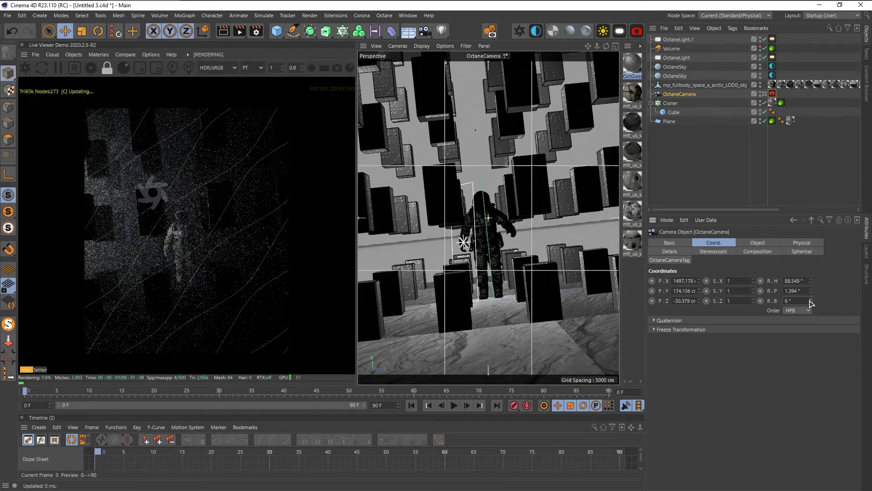
click(711, 160)
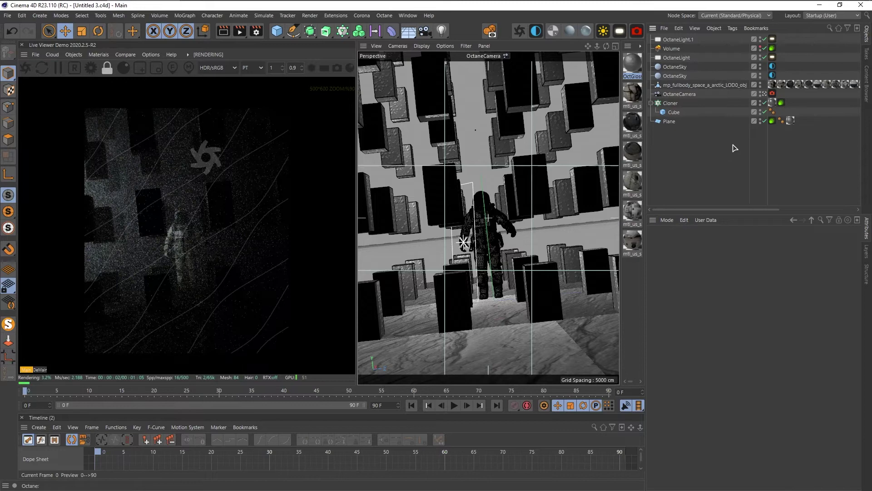
- Set the OctaneCamera's bank rotation (R.B) to -2° for a slight tilt and deselect the camera
click(680, 94)
click(811, 302)
click(811, 303)
click(811, 303)
click(812, 302)
click(811, 302)
click(811, 302)
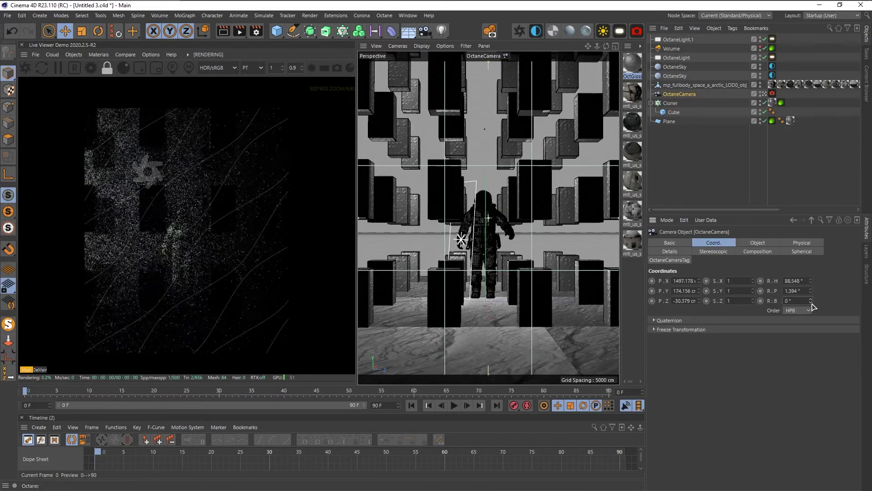
click(810, 303)
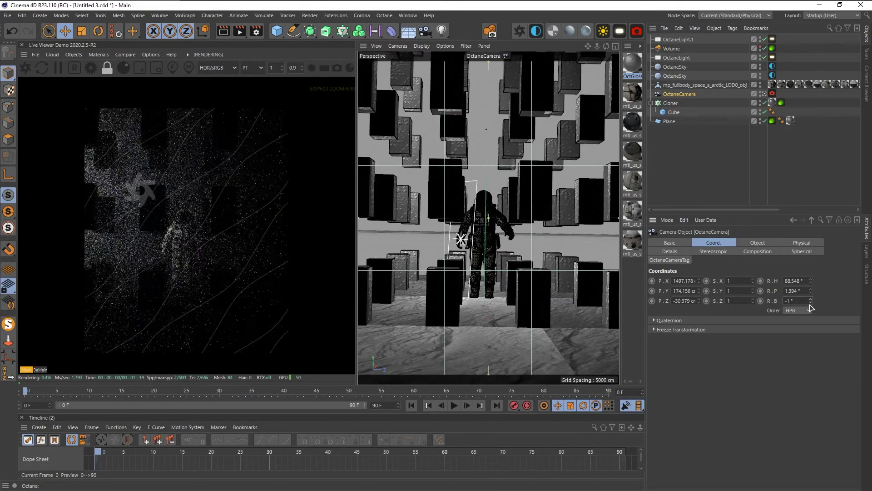
click(811, 302)
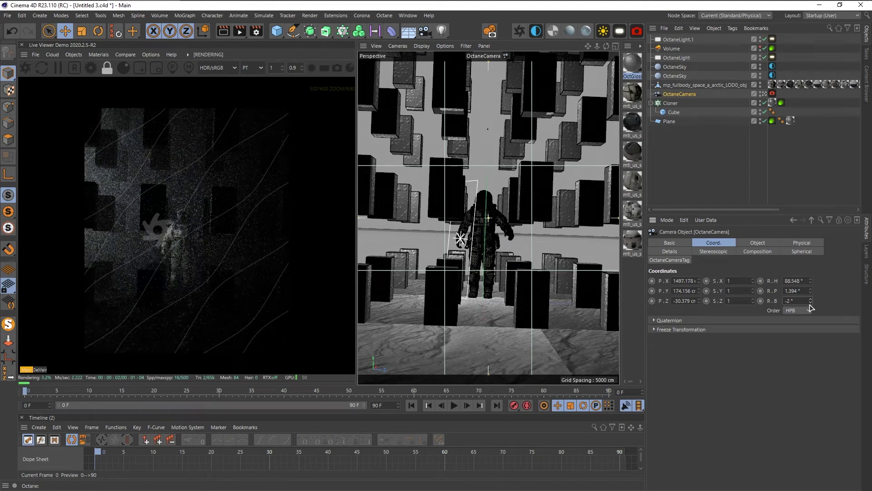
click(740, 171)
- Enable the Octane Renderer's kernel overwrite in the render settings, using Path Tracing with 12000 max samples
click(257, 32)
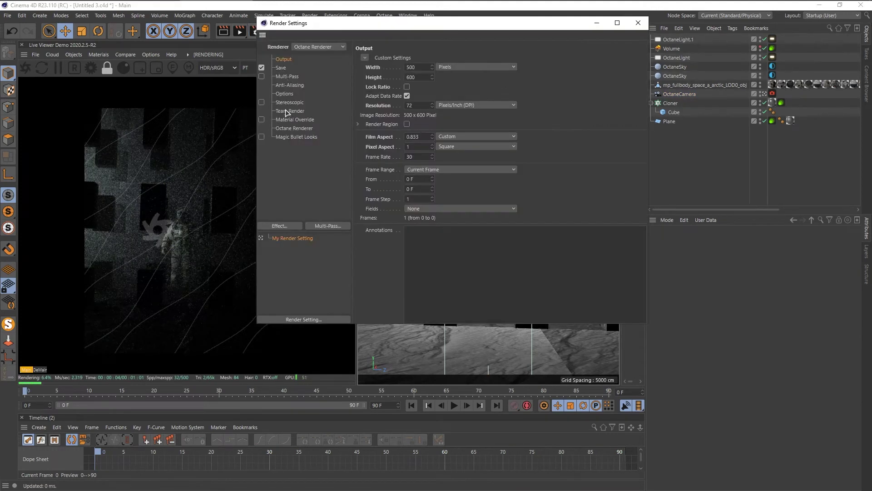
click(291, 128)
click(439, 58)
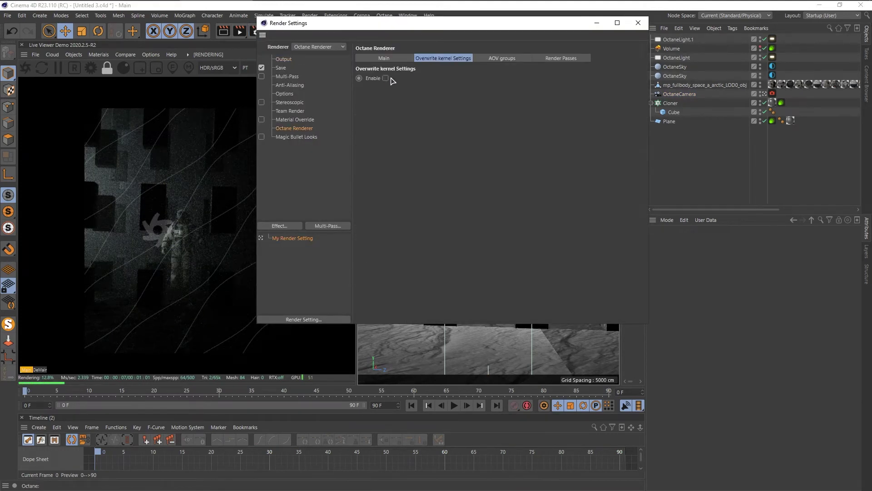
click(395, 78)
click(416, 87)
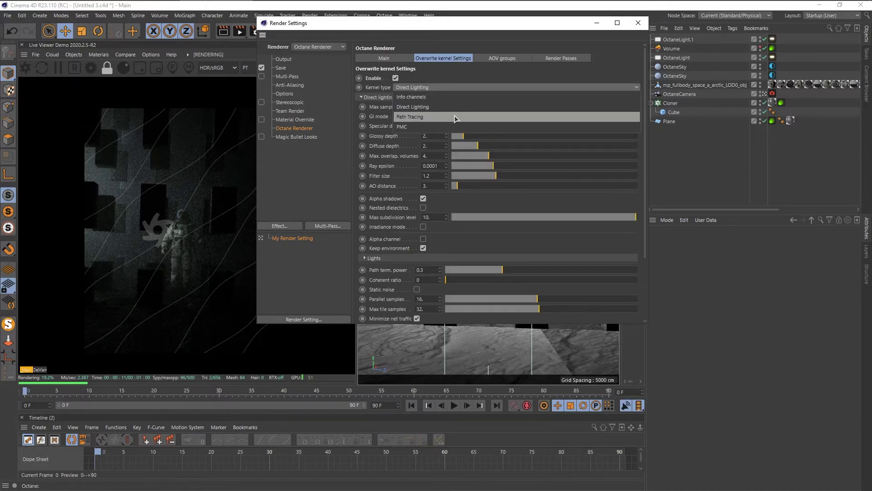
click(456, 118)
drag(441, 106, 389, 117)
text(12000)
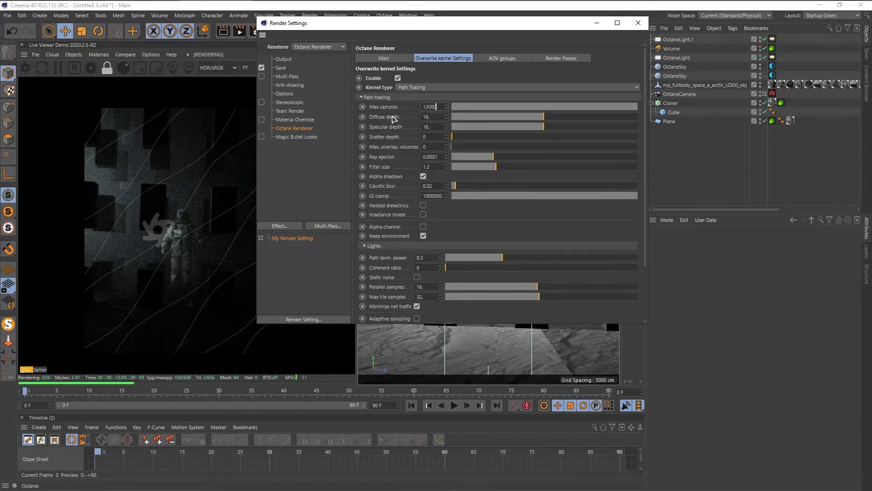
key(Return)
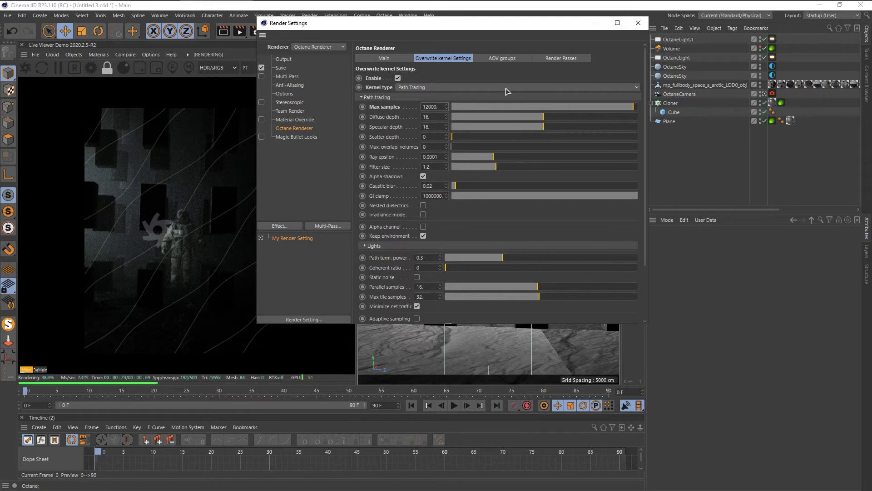
- Review the AOV groups, render passes, output and save options in the render settings, and close them
click(506, 59)
click(555, 59)
click(282, 60)
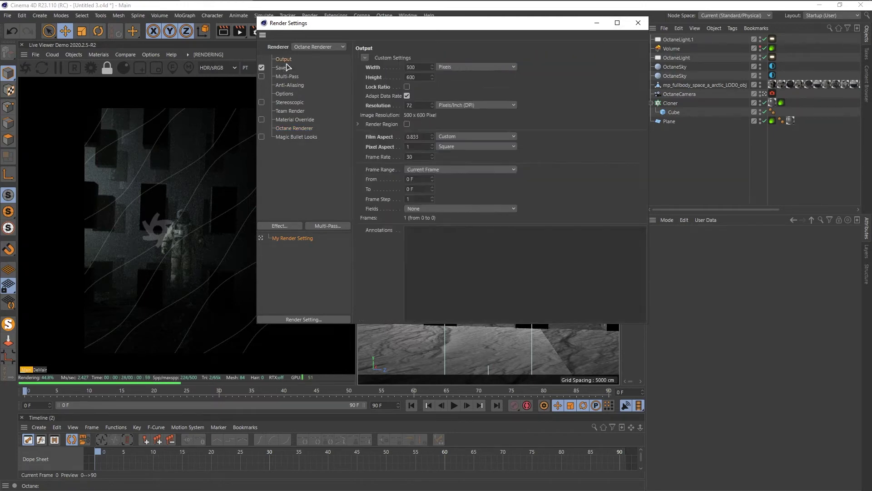
click(281, 67)
click(438, 85)
click(437, 185)
click(283, 60)
click(638, 23)
- Save the project and render the current frame to the Picture Viewer
key(ctrl+s)
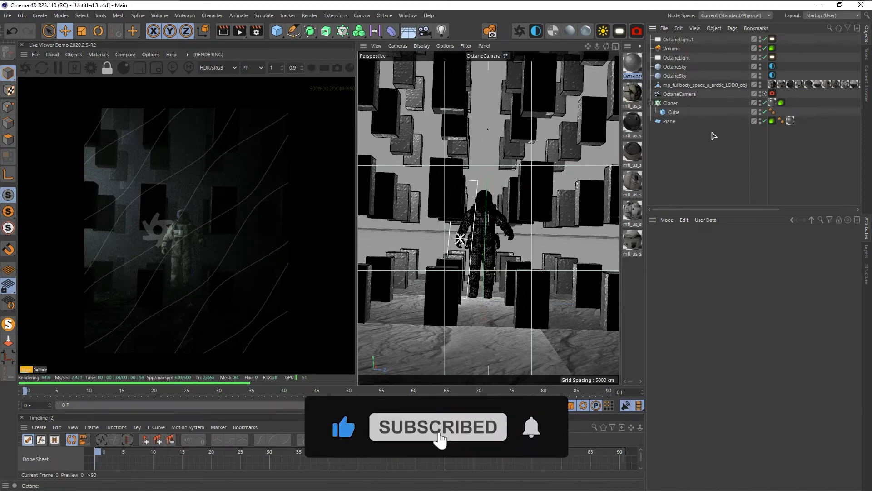
click(241, 33)
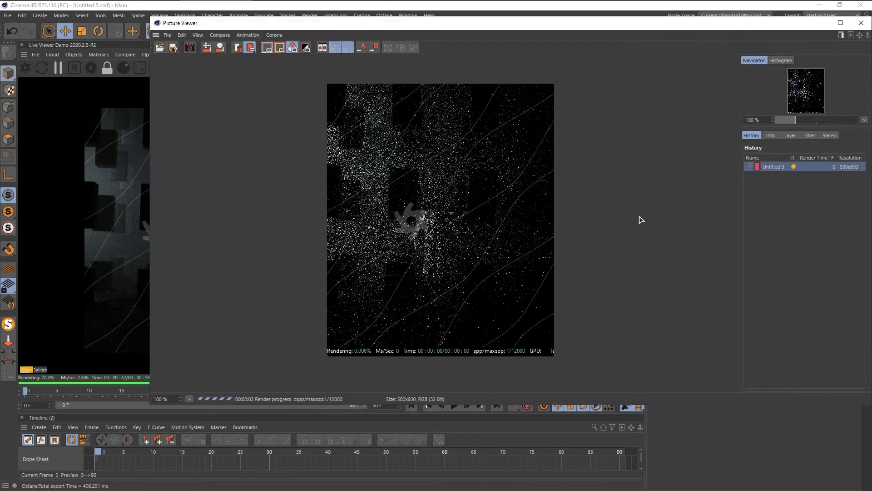